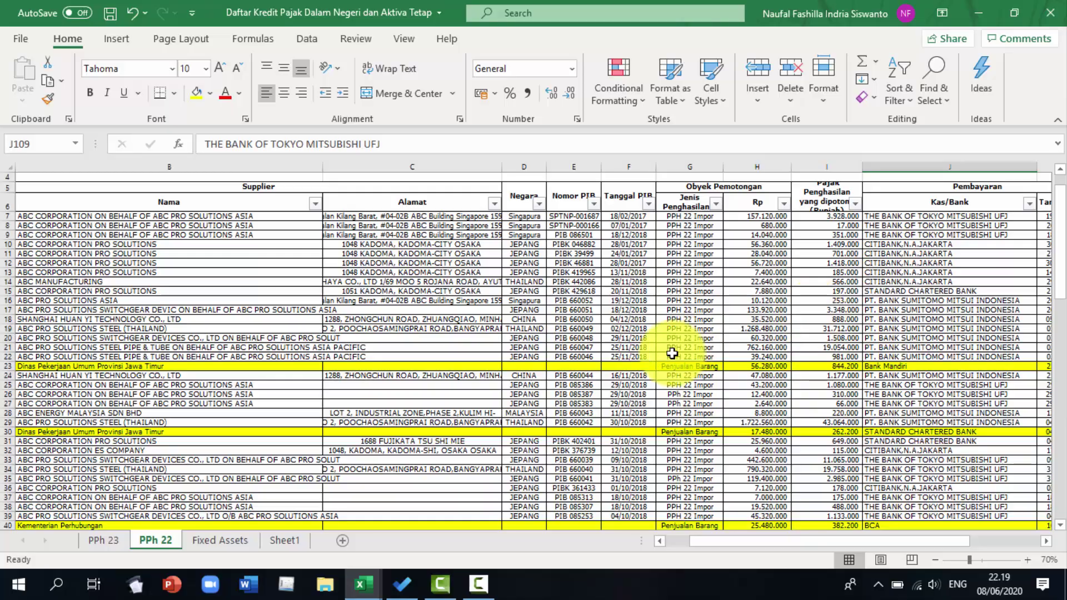
# Step: Review the PPh 23 and PPh 22 credit sheets, then switch to the Impor Kredit Pajak workbook
pyautogui.click(109, 540)
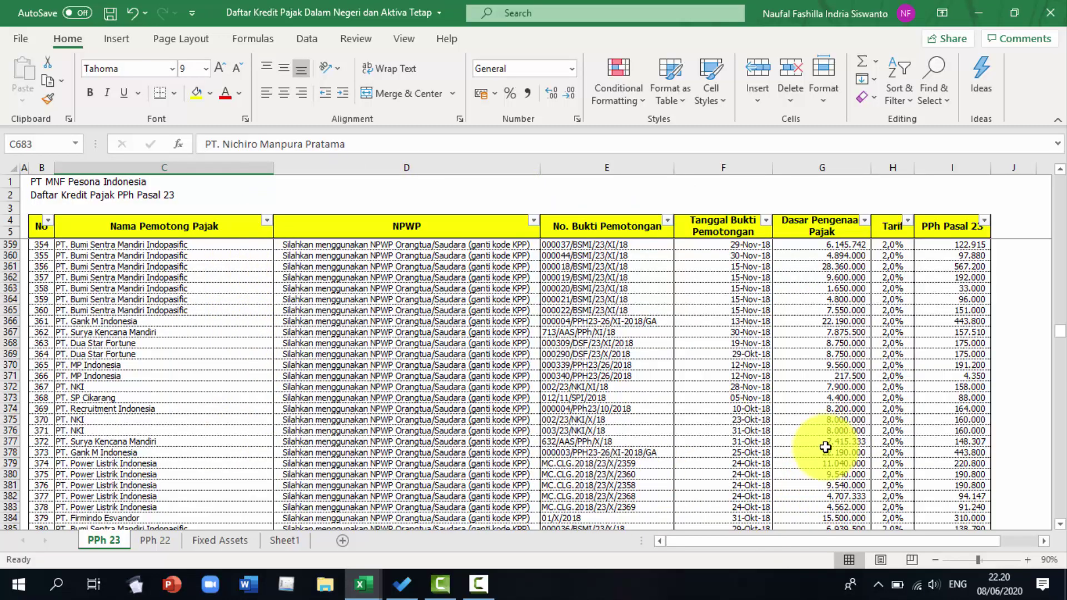
pyautogui.click(153, 542)
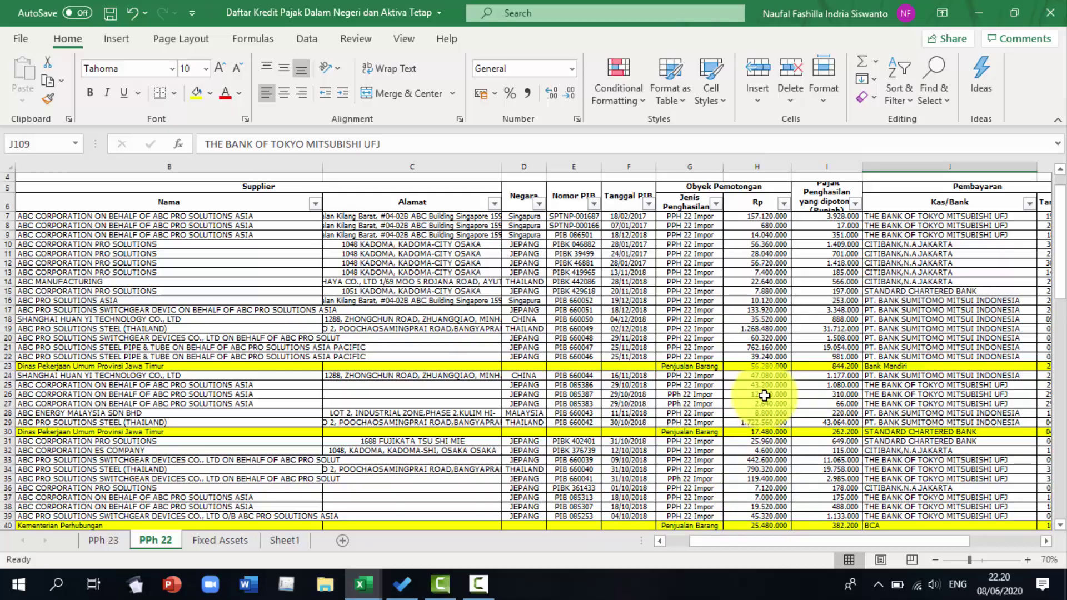
pyautogui.hotkey('alt', 'Tab')
pyautogui.hotkey('alt', 'Tab')
pyautogui.hotkey('alt', 'Tab')
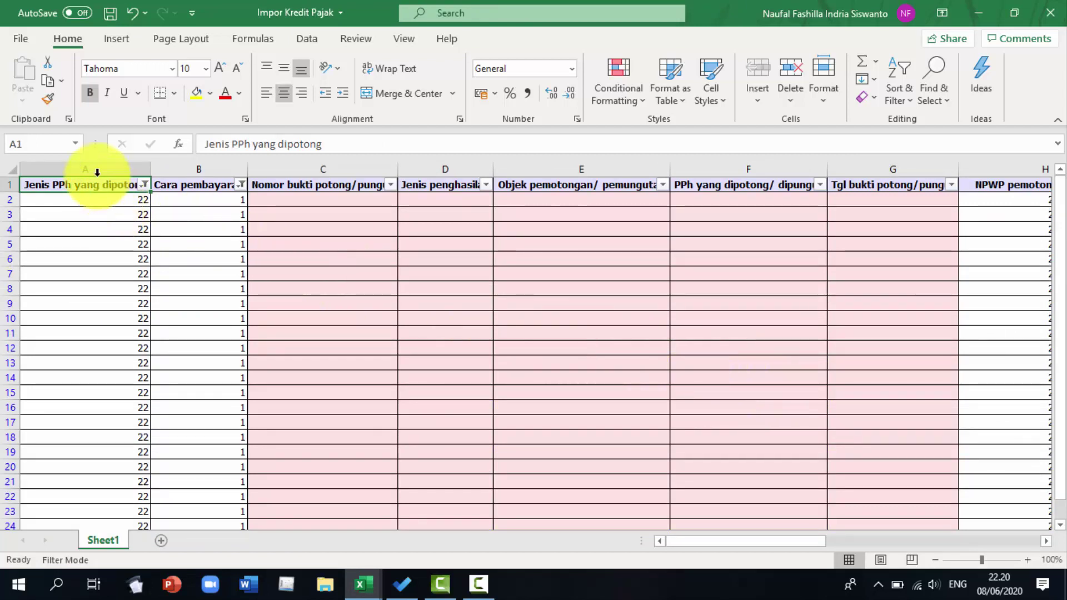
pyautogui.click(983, 186)
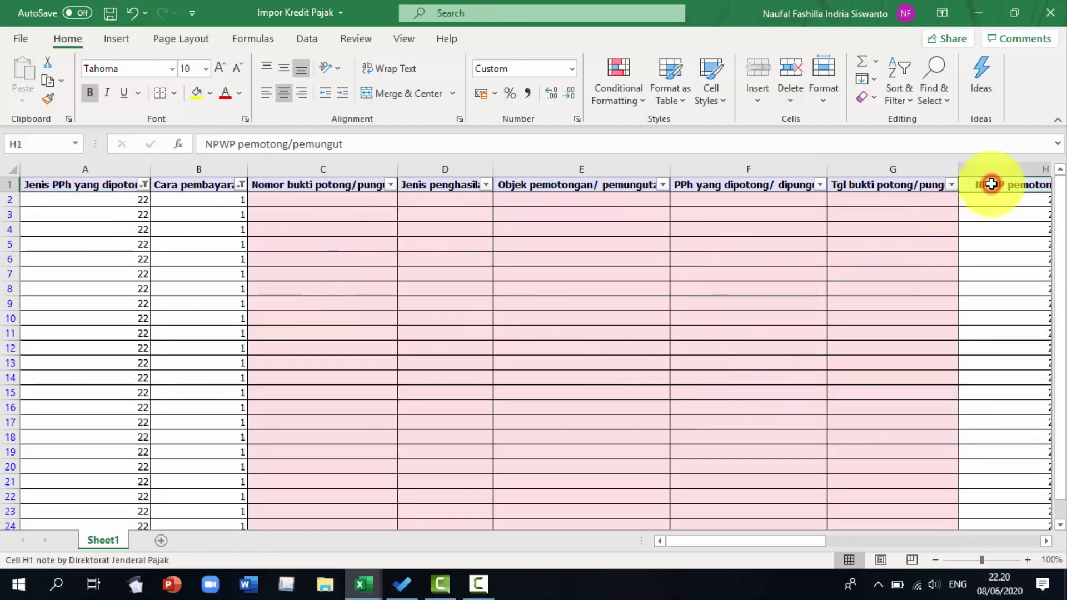
pyautogui.press('Right')
pyautogui.press('Right')
pyautogui.press('Right')
pyautogui.press('Right')
pyautogui.press('Right')
pyautogui.press('Right')
pyautogui.press('Right')
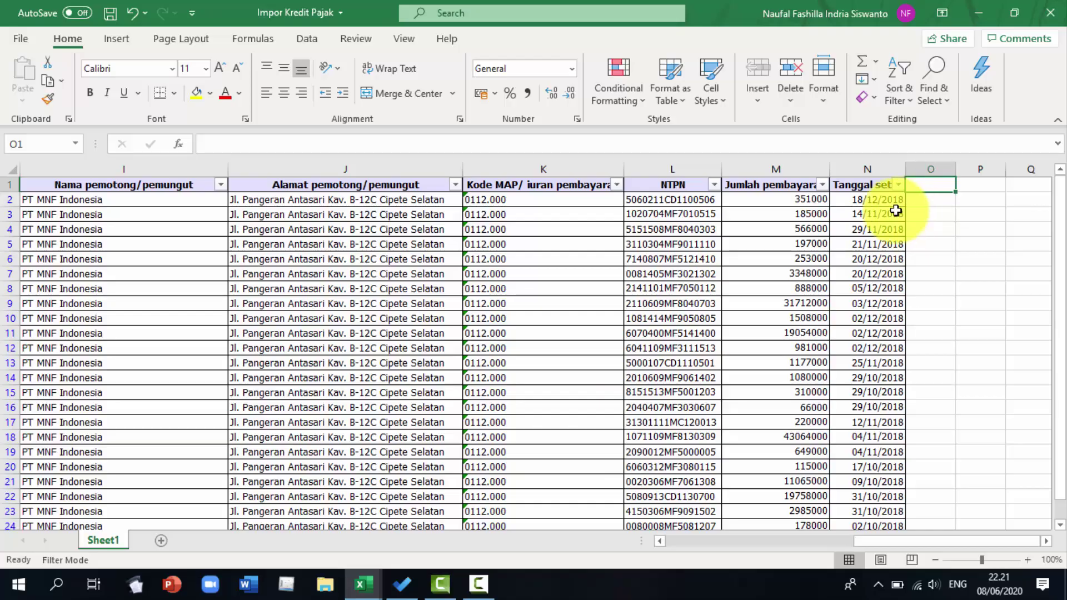
pyautogui.click(183, 198)
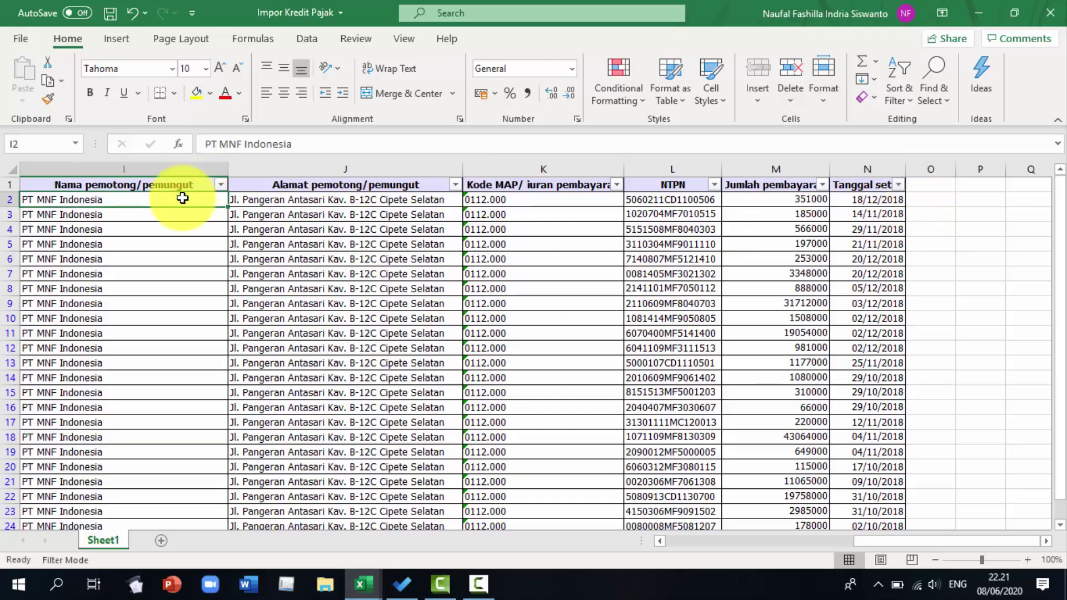
pyautogui.press('Left')
pyautogui.press('Left')
pyautogui.press('Left')
pyautogui.press('Left')
pyautogui.press('Left')
pyautogui.press('Left')
pyautogui.press('Left')
pyautogui.press('Left')
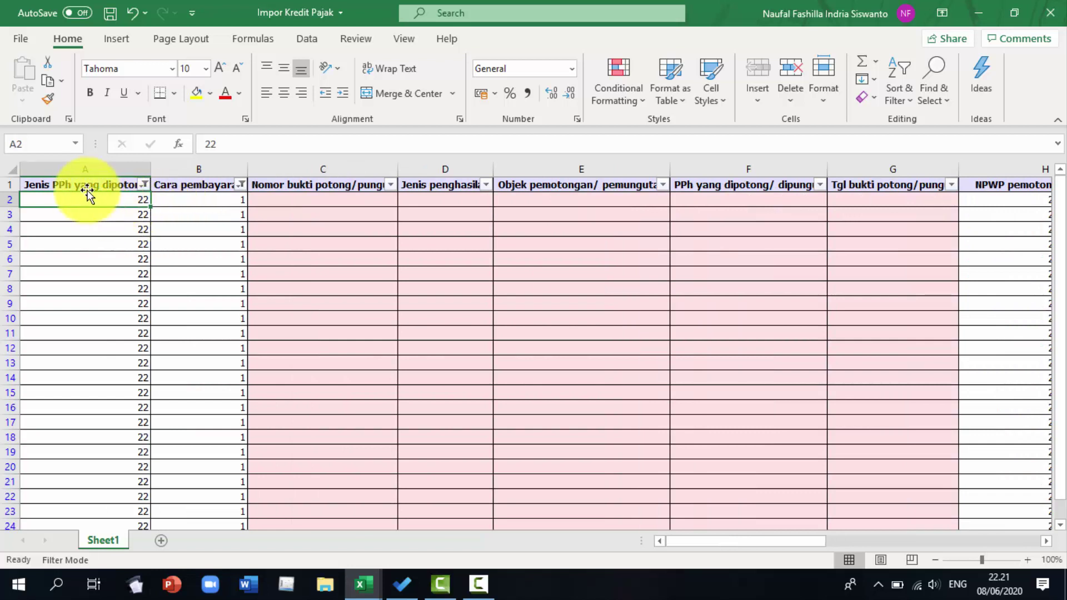
pyautogui.moveTo(84, 189)
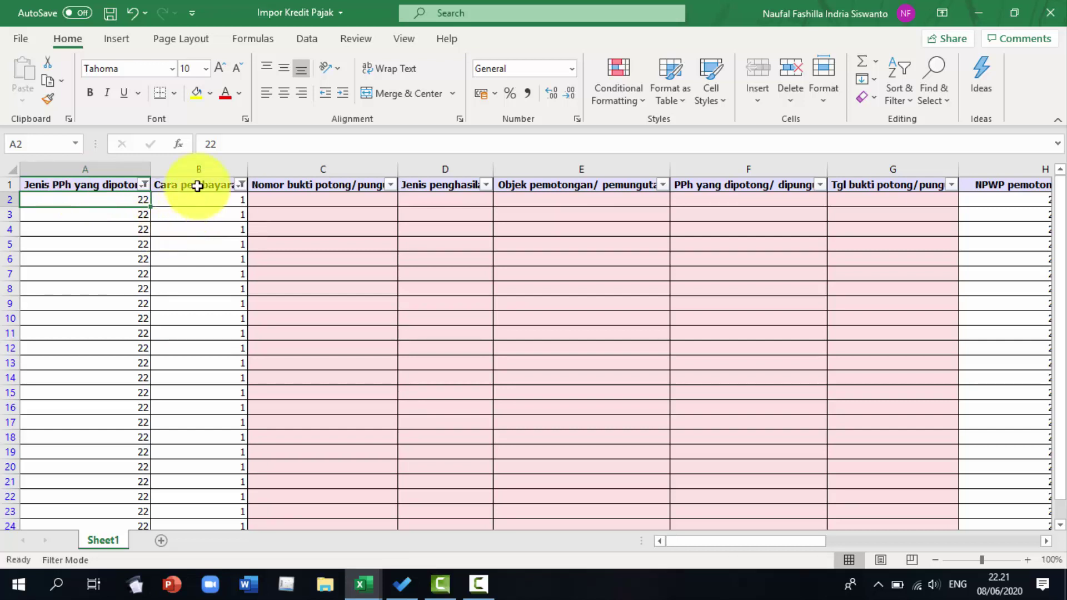
pyautogui.moveTo(197, 185)
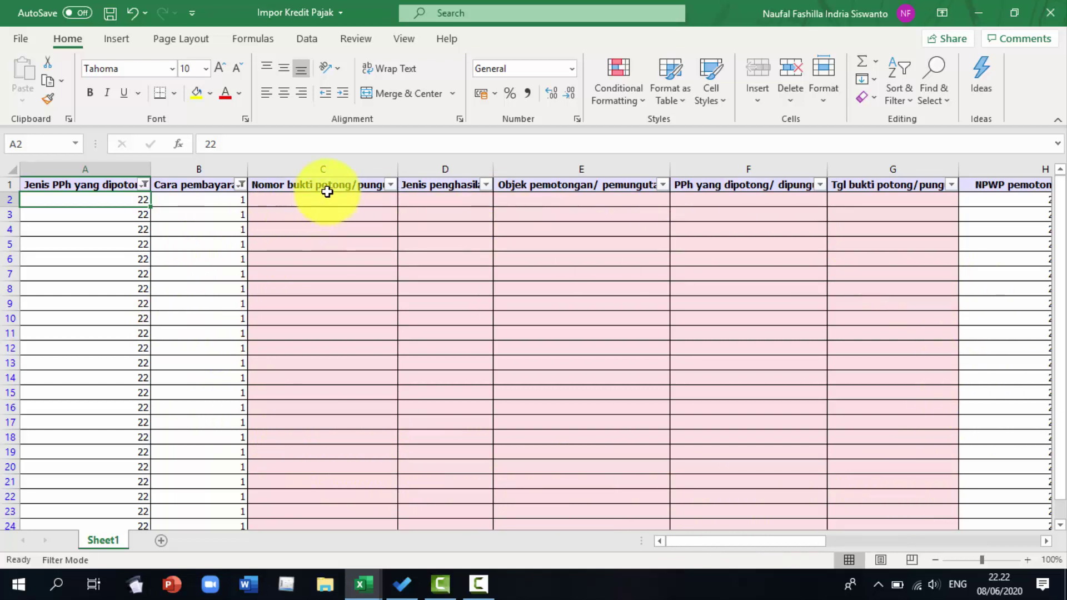
pyautogui.moveTo(325, 191)
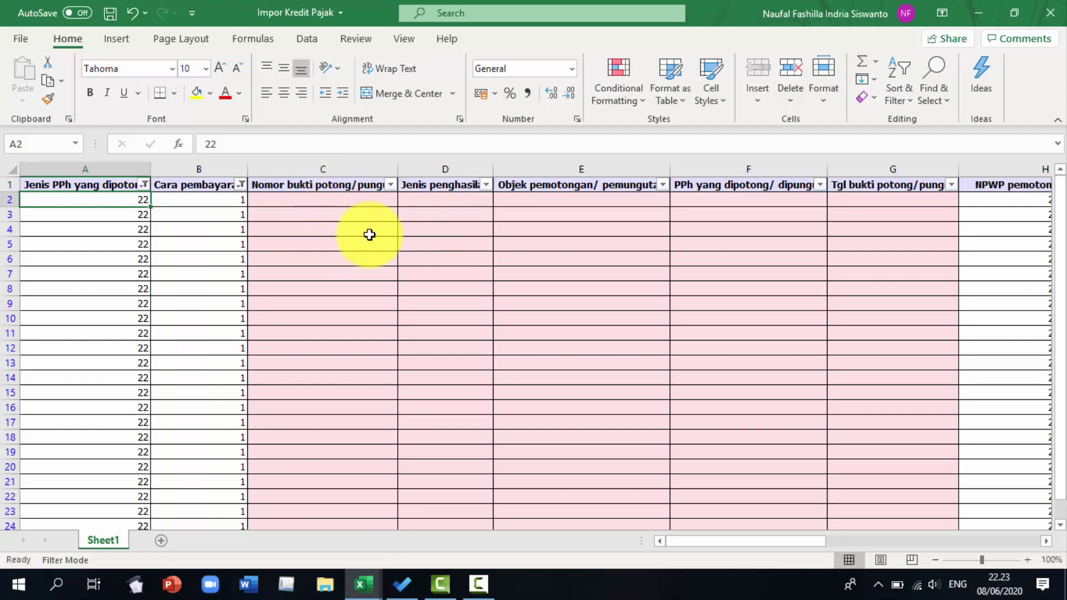
pyautogui.moveTo(436, 189)
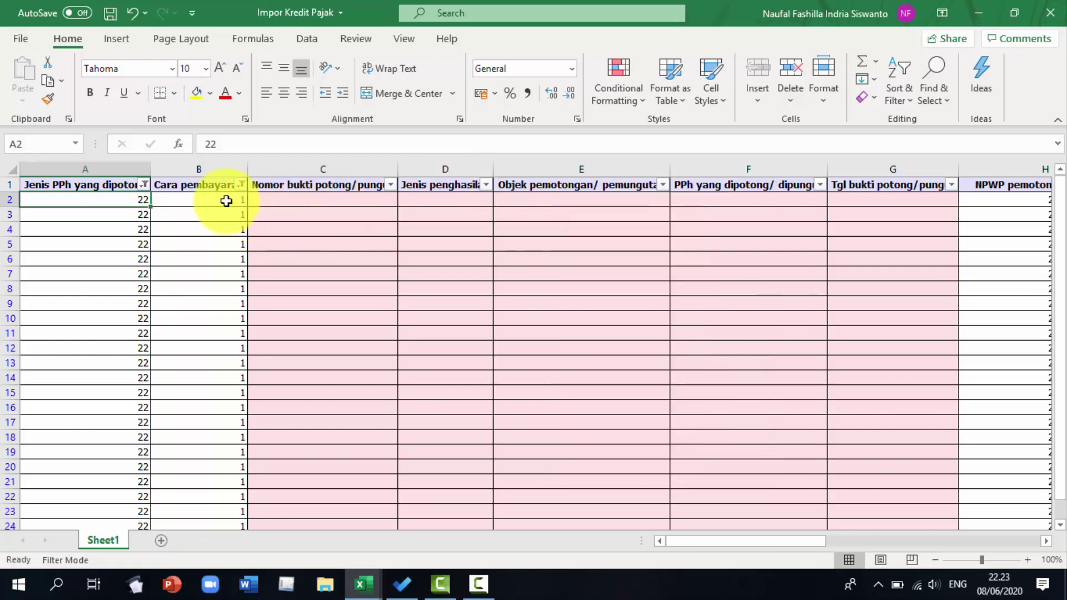
pyautogui.moveTo(556, 185)
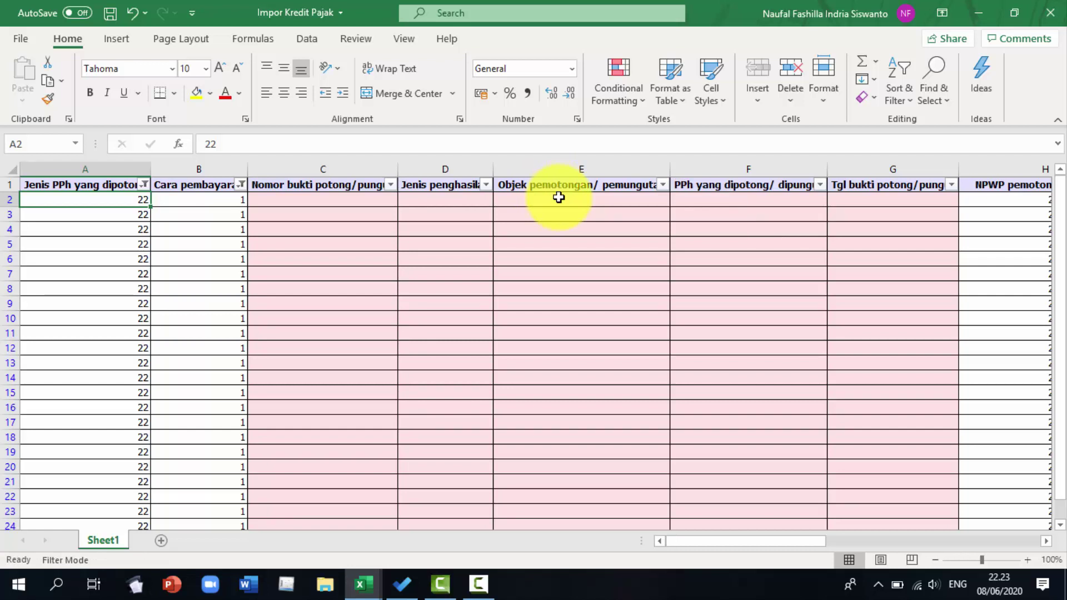
pyautogui.moveTo(746, 186)
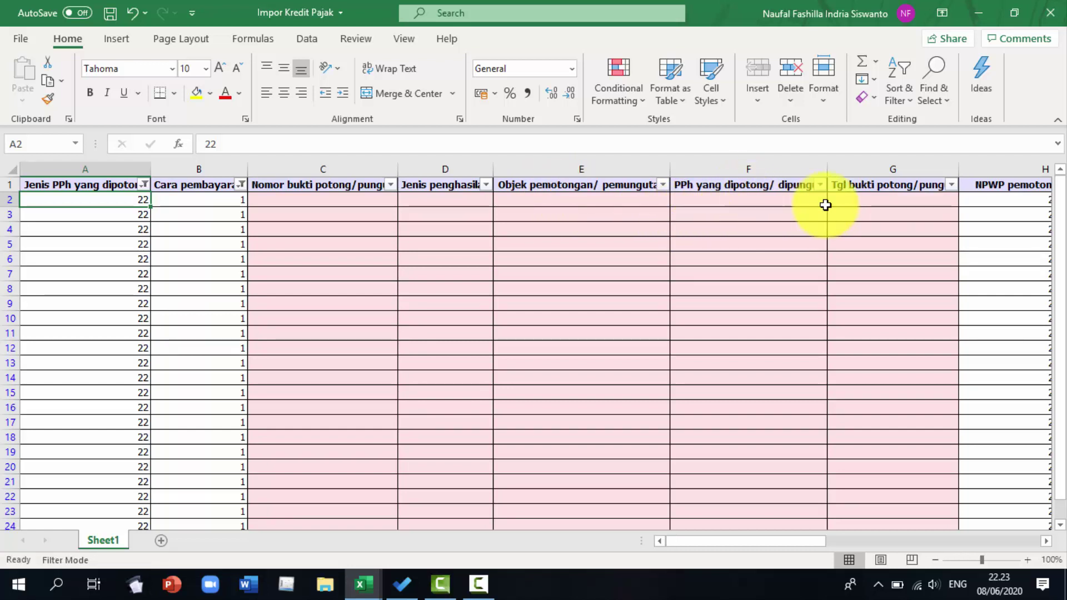
pyautogui.moveTo(862, 189)
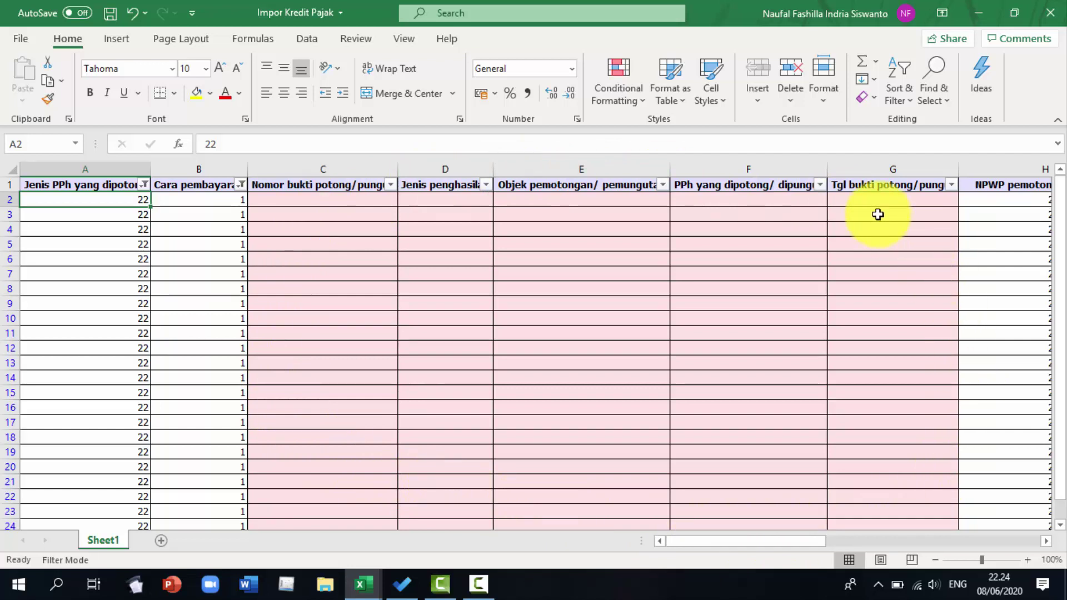
# Step: Read the notes on the import sheet's header cells from H1 across to N1
pyautogui.click(989, 186)
pyautogui.press('Right')
pyautogui.press('Right')
pyautogui.press('Right')
pyautogui.press('Right')
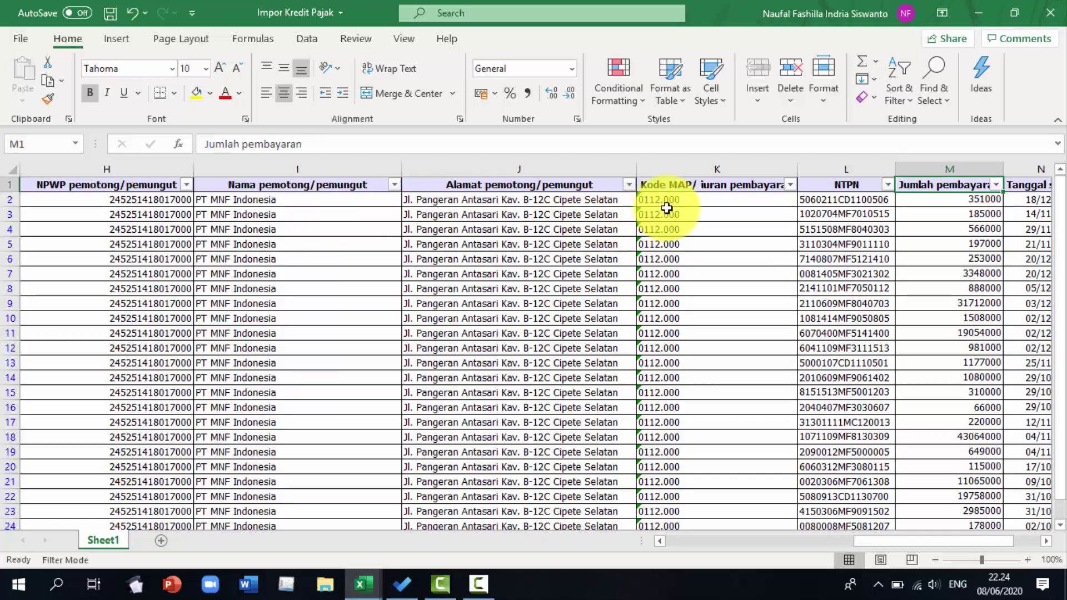
pyautogui.moveTo(690, 187)
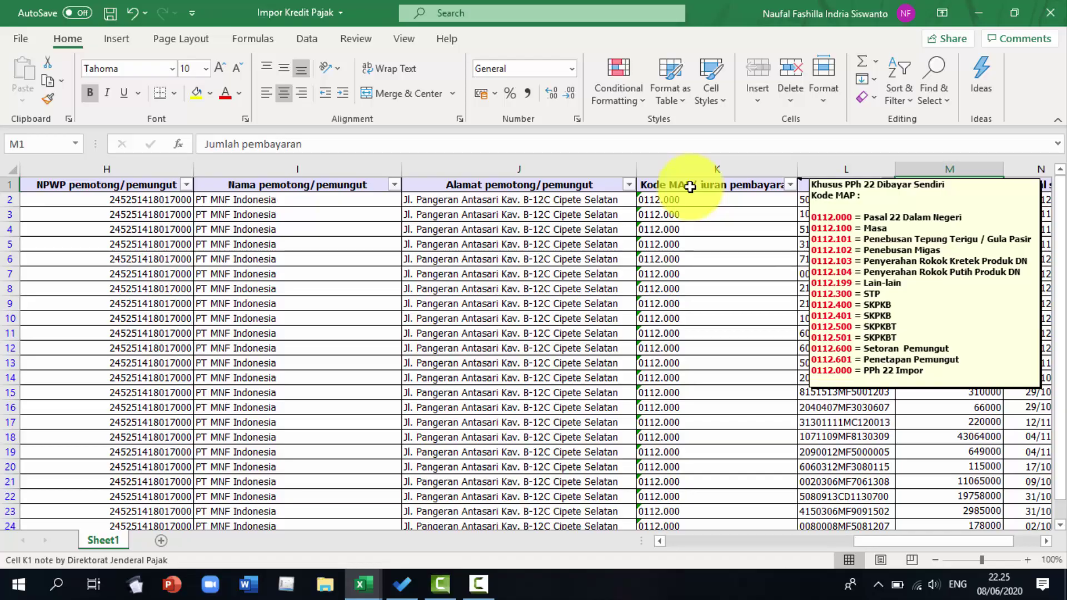
pyautogui.moveTo(843, 186)
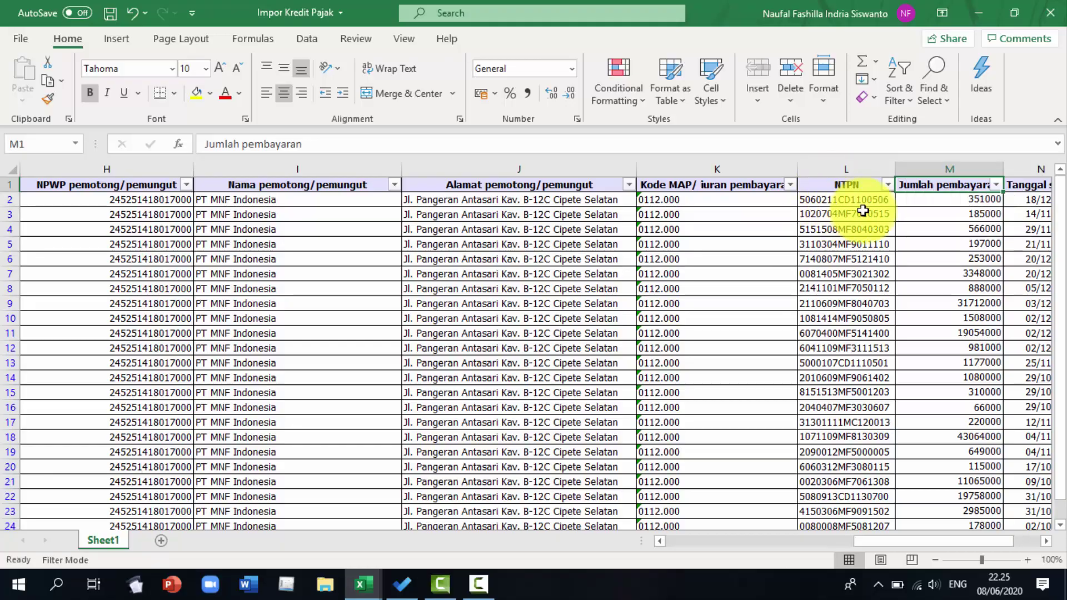
pyautogui.moveTo(929, 187)
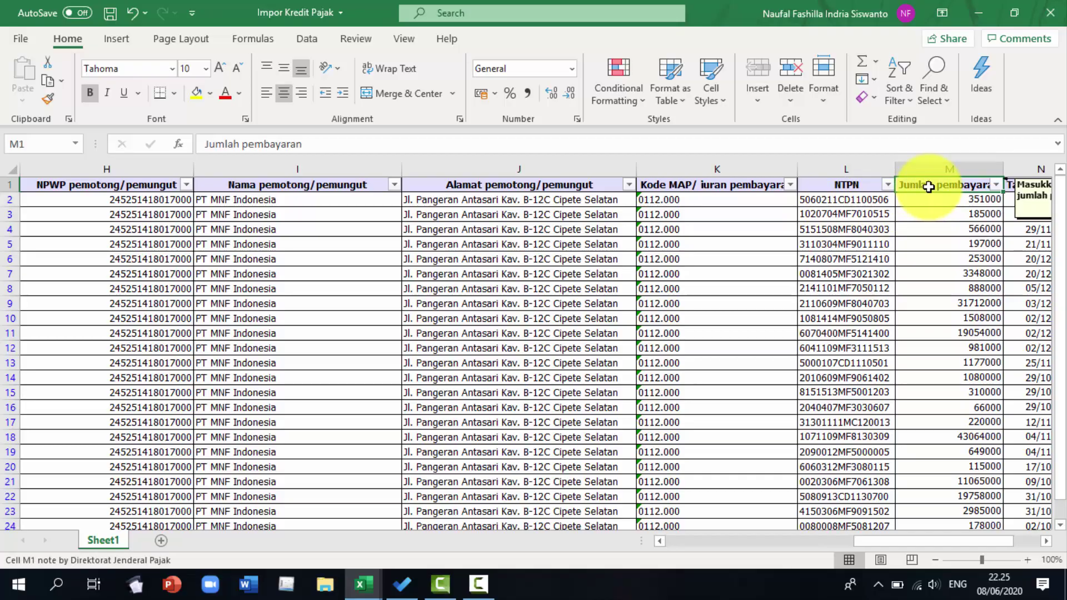
pyautogui.click(1017, 186)
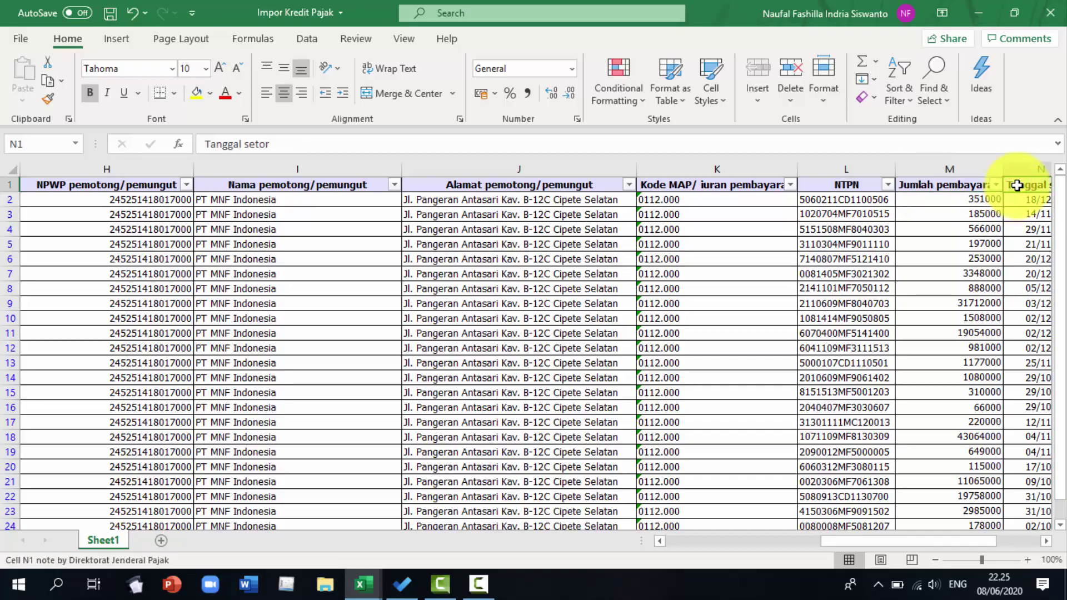
pyautogui.press('Right')
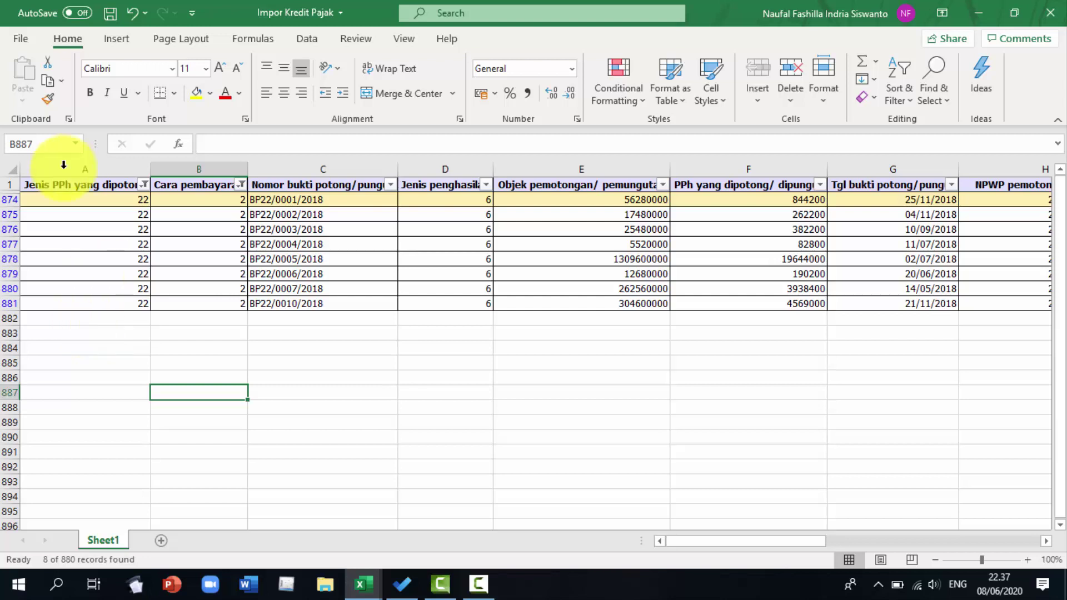
pyautogui.moveTo(81, 186)
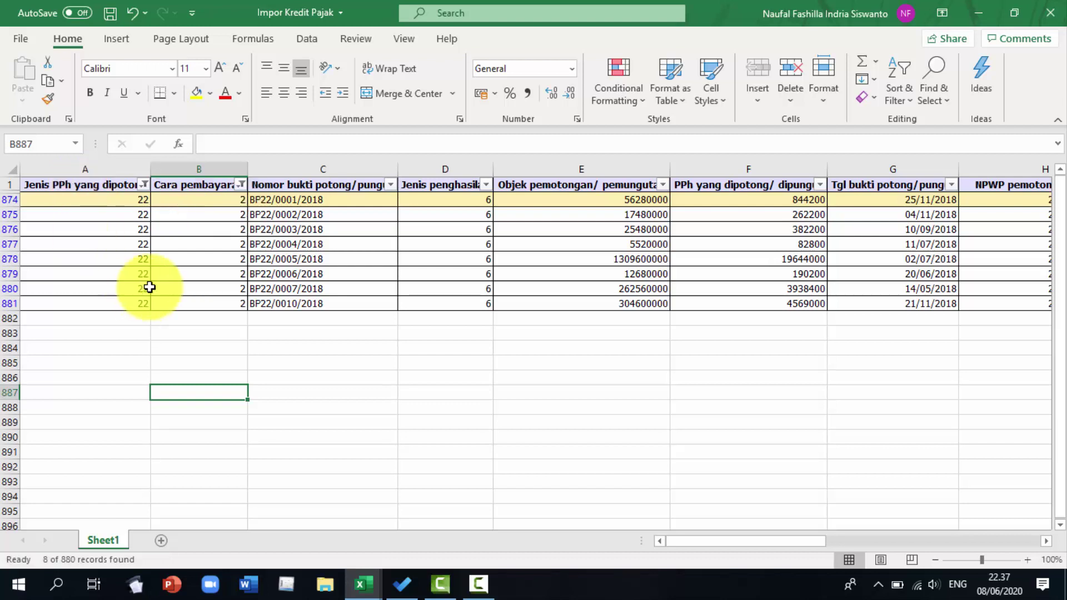
pyautogui.moveTo(170, 184)
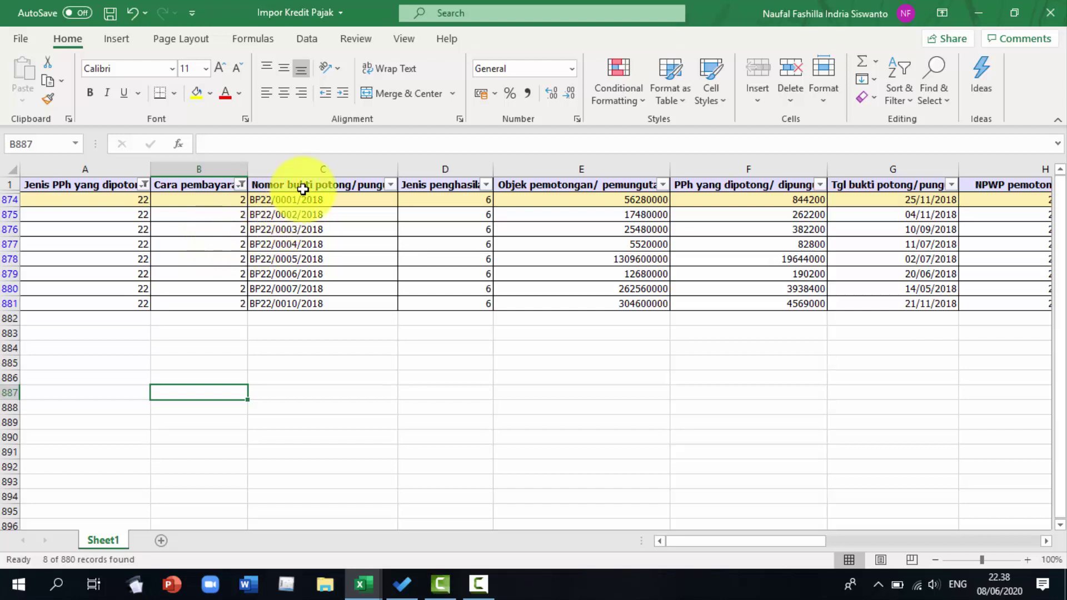
pyautogui.moveTo(304, 186)
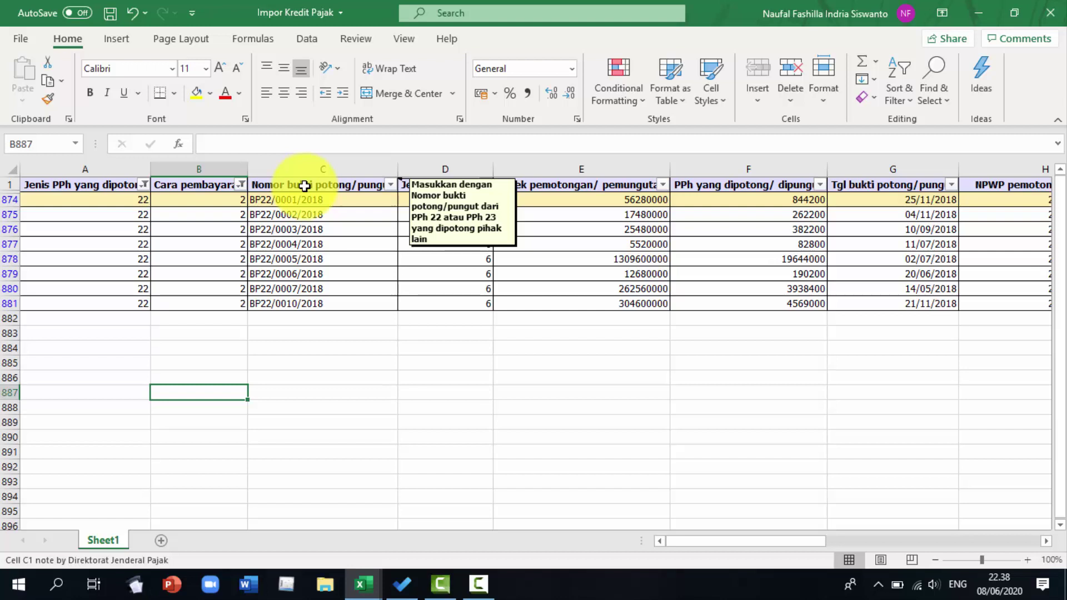
pyautogui.moveTo(439, 186)
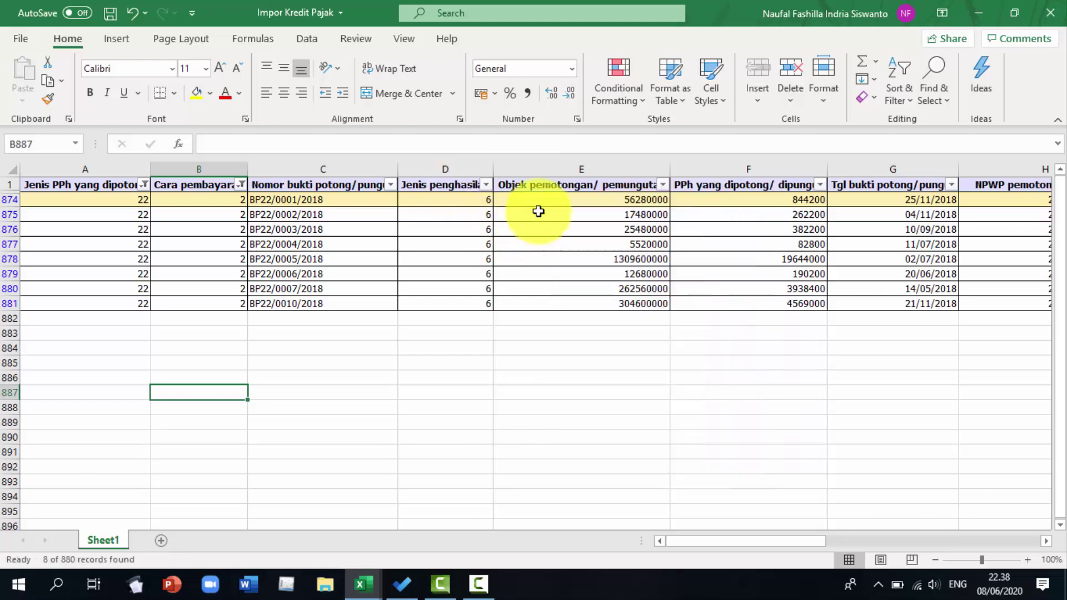
pyautogui.moveTo(556, 184)
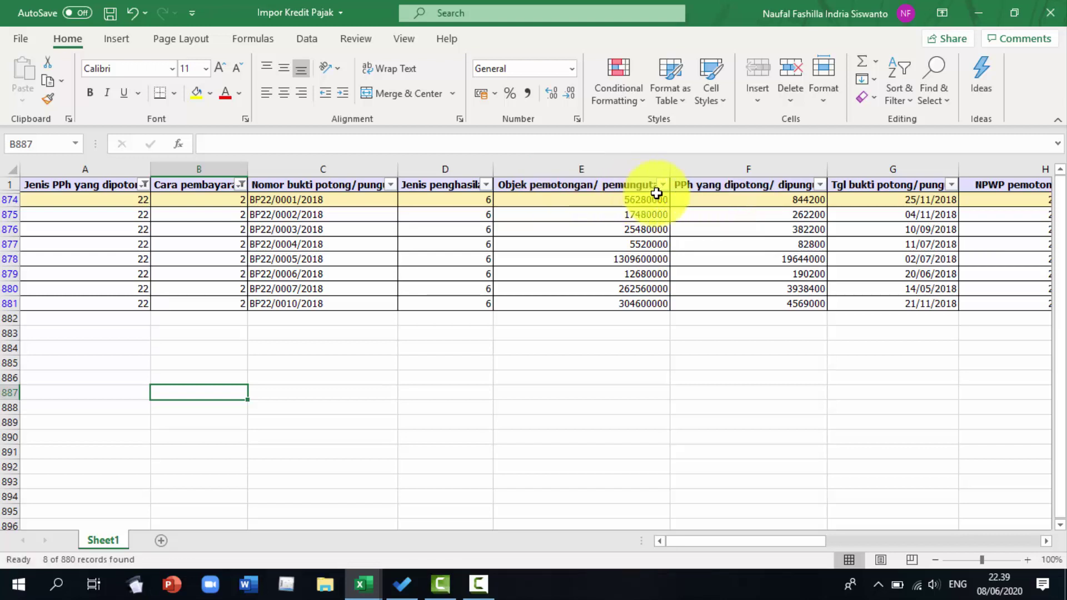
pyautogui.moveTo(691, 184)
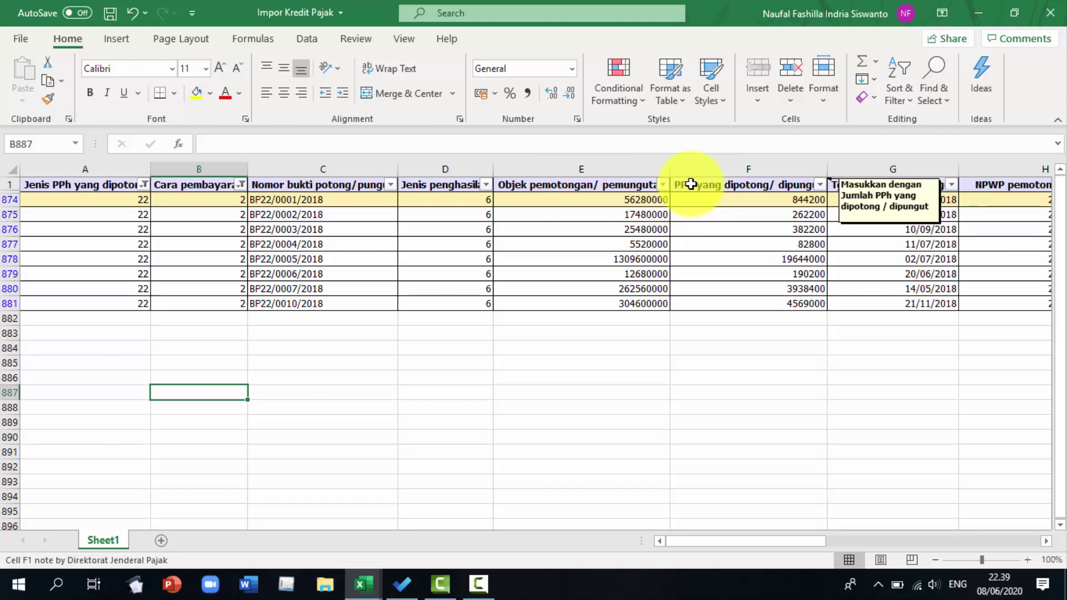
pyautogui.moveTo(859, 184)
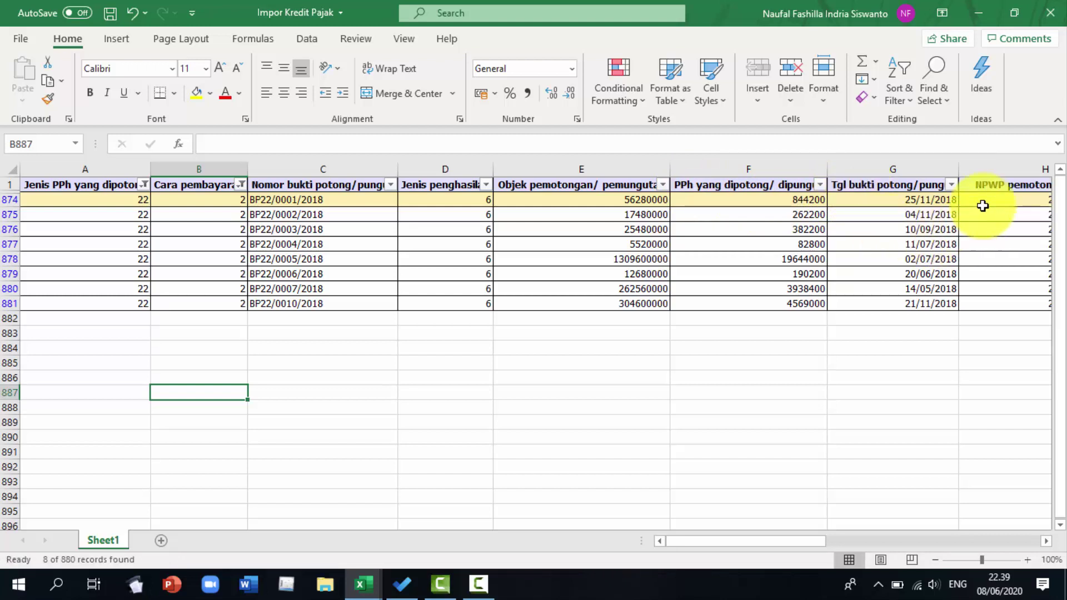
pyautogui.click(984, 203)
pyautogui.press('Right')
pyautogui.press('Right')
pyautogui.press('Right')
pyautogui.press('Right')
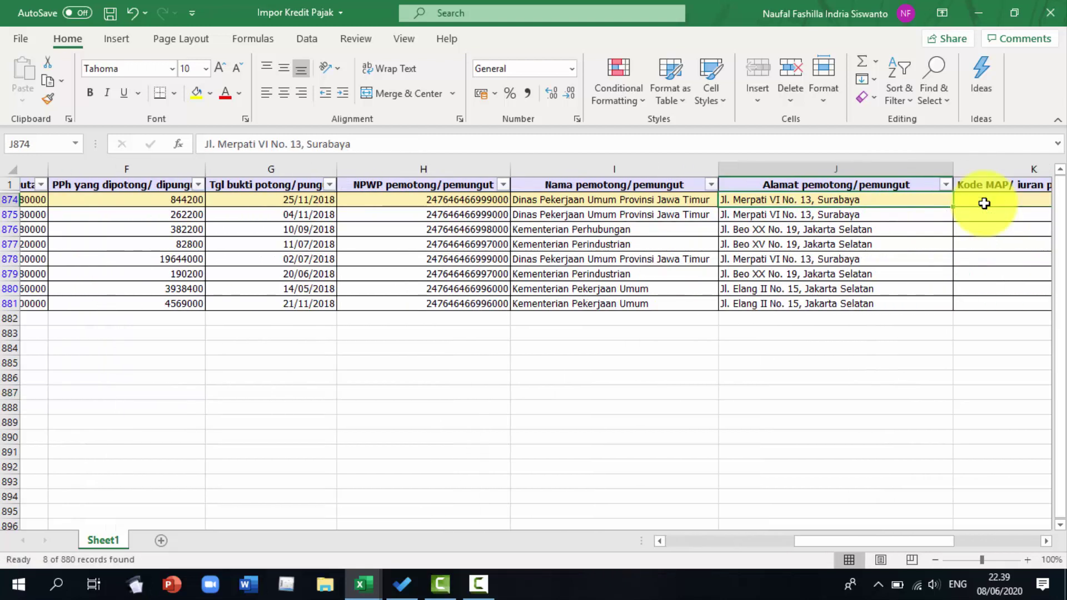
pyautogui.press('Right')
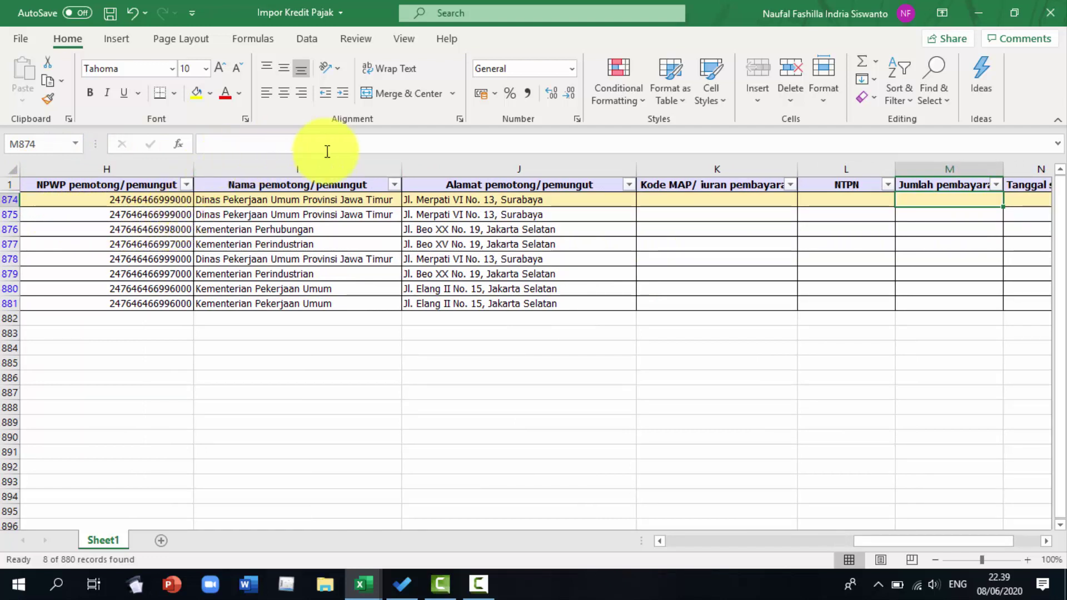
pyautogui.moveTo(221, 185)
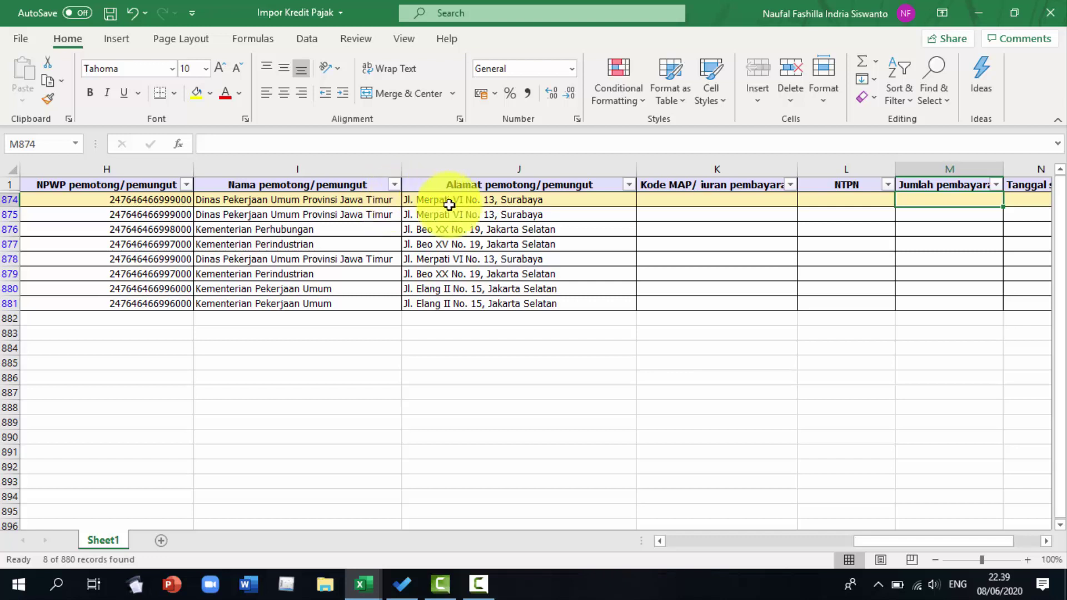
pyautogui.click(687, 199)
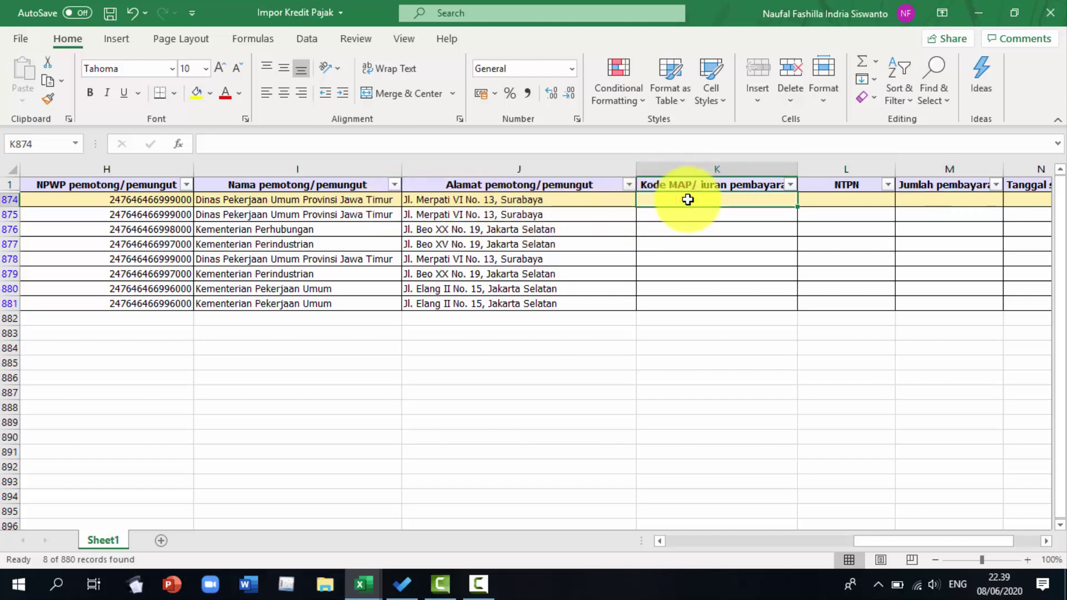
# Step: Step along row 874 to the table's end and check the column headers
pyautogui.press('Right')
pyautogui.press('Right')
pyautogui.press('Right')
pyautogui.press('Right')
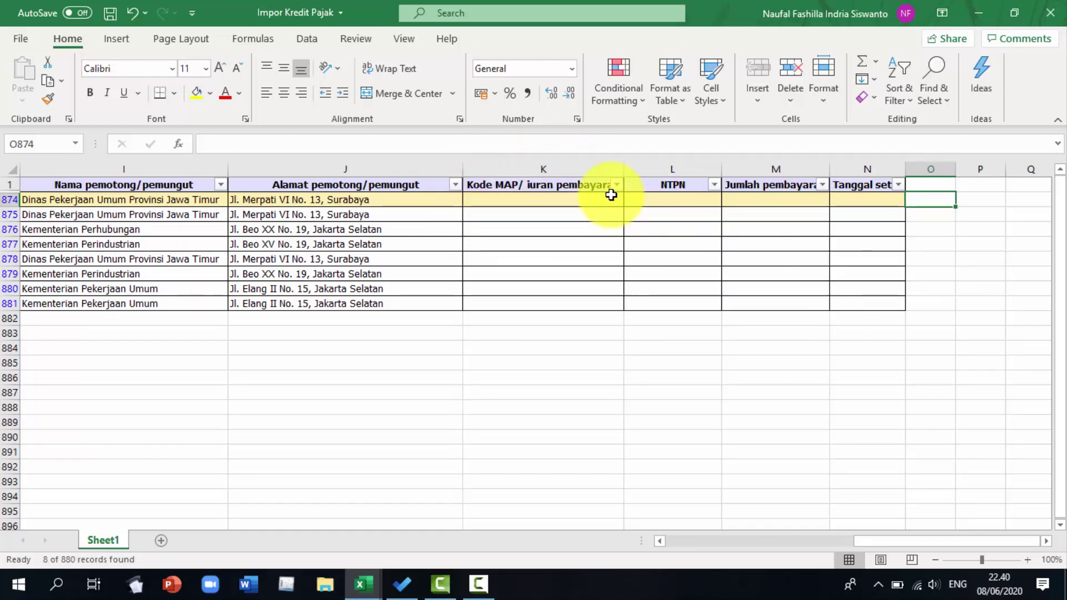
pyautogui.moveTo(848, 189)
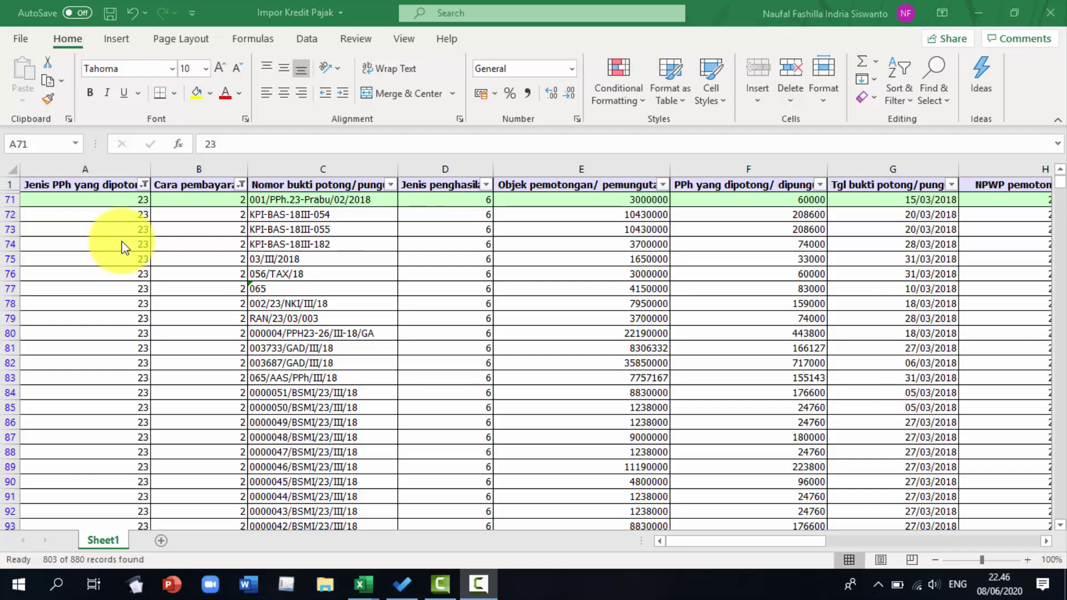
# Step: Read the guidance notes on each credit column header across the import sheet
pyautogui.click(69, 190)
pyautogui.moveTo(67, 185)
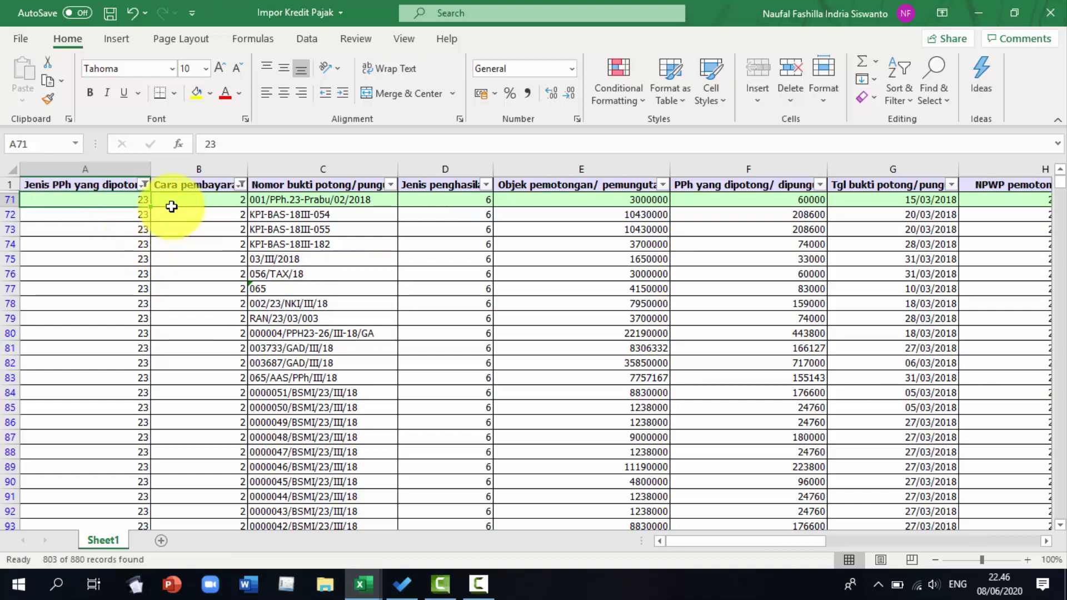
pyautogui.moveTo(185, 185)
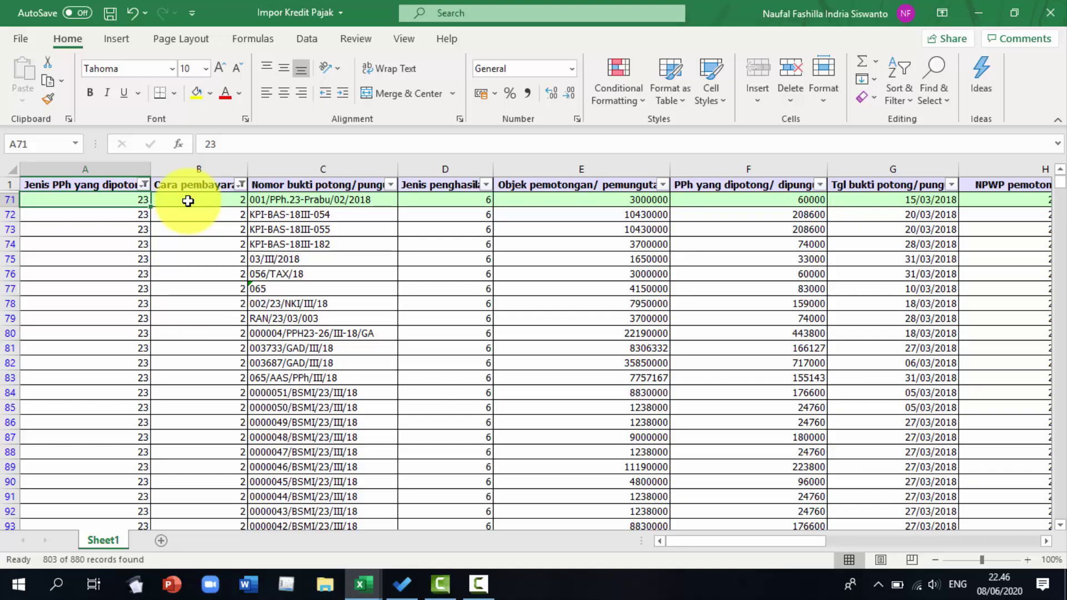
pyautogui.moveTo(315, 187)
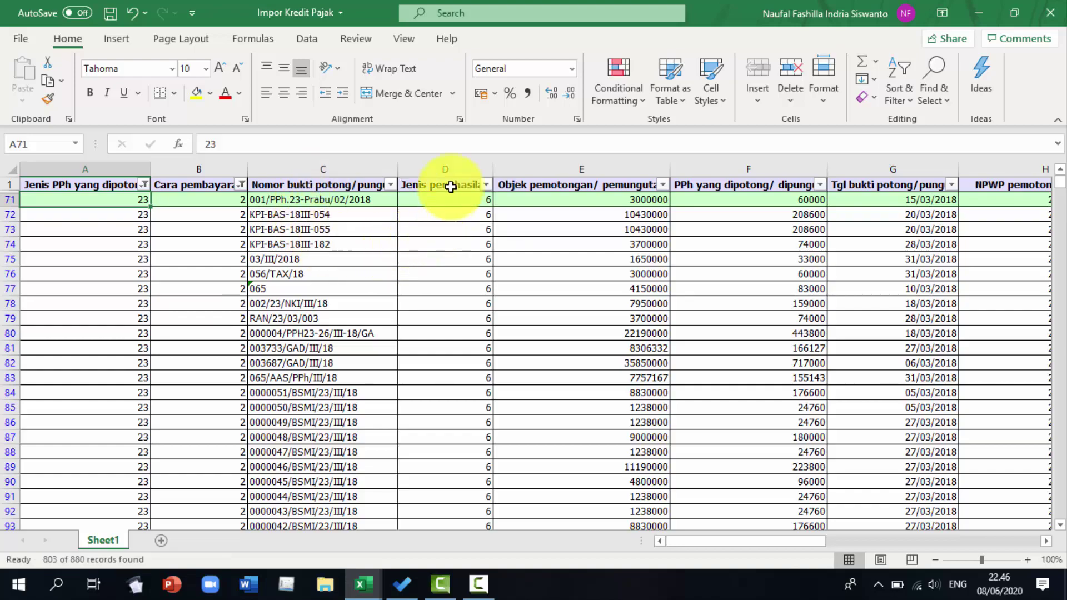
pyautogui.moveTo(451, 188)
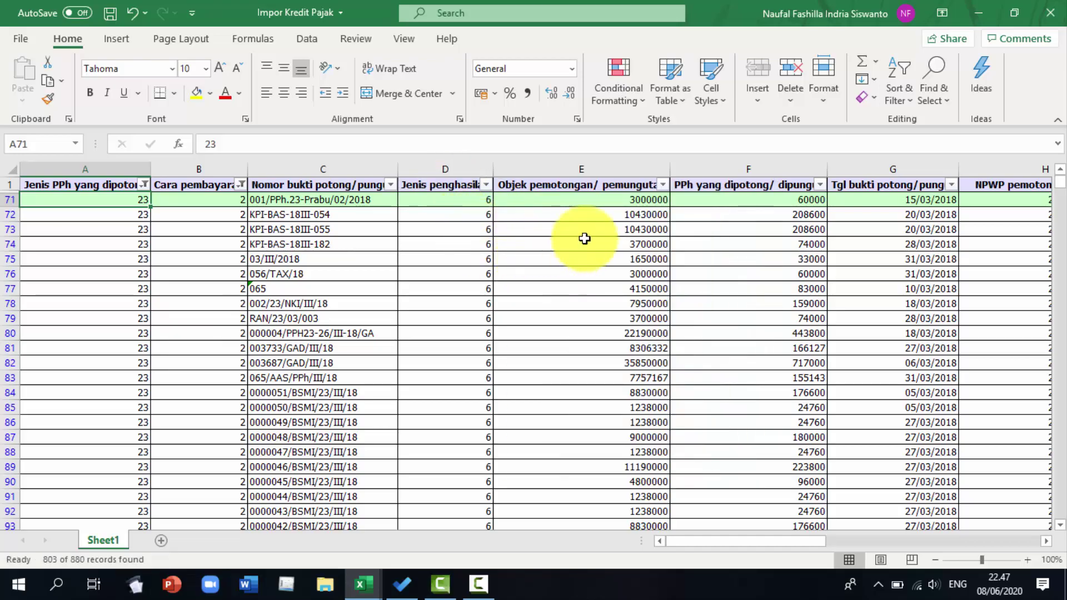
pyautogui.moveTo(586, 188)
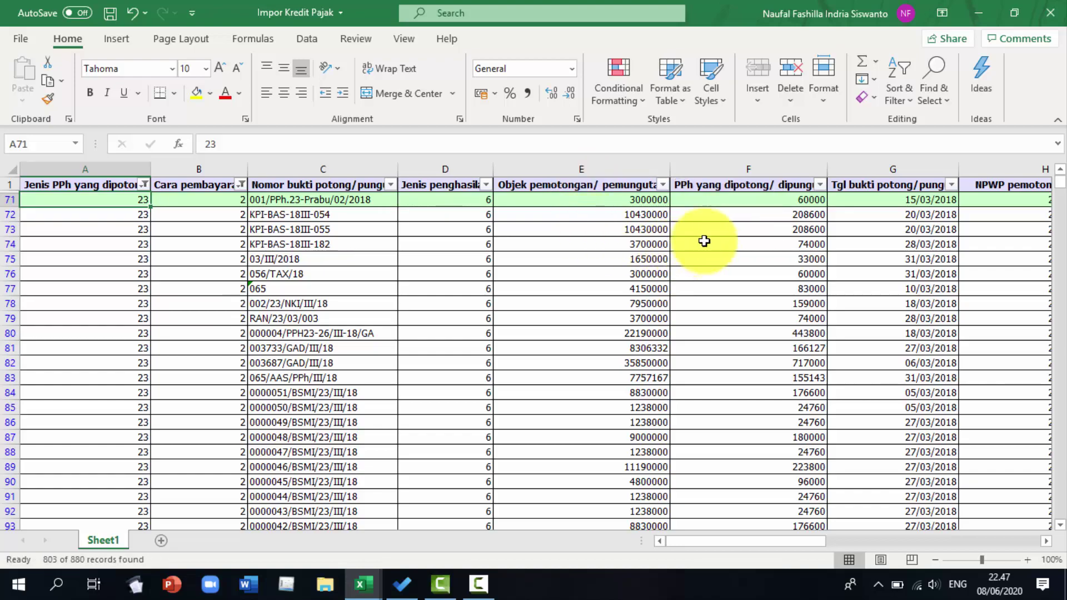
pyautogui.moveTo(728, 186)
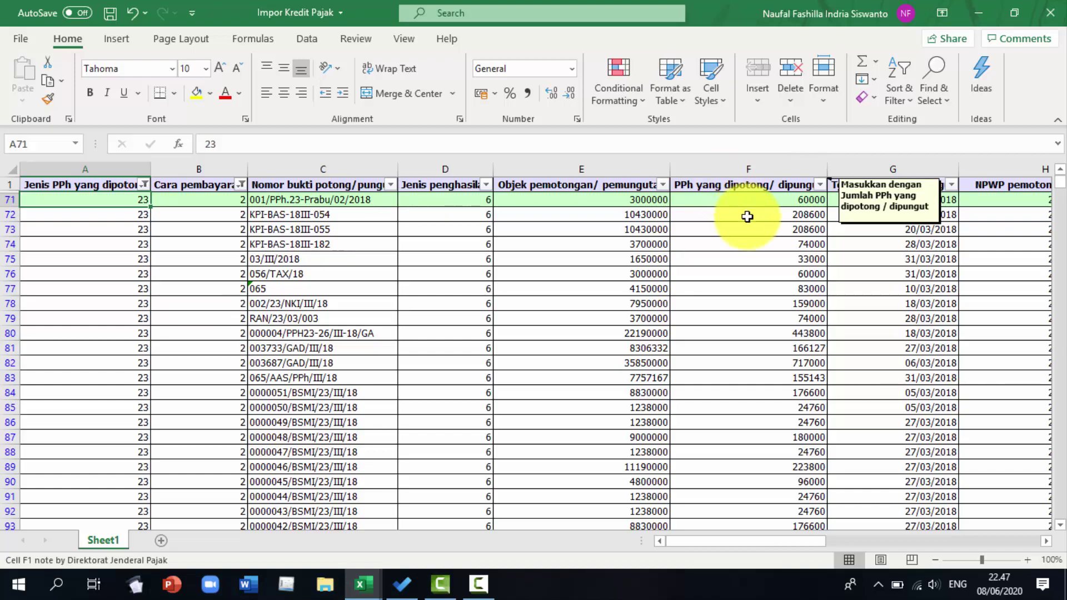
pyautogui.moveTo(860, 188)
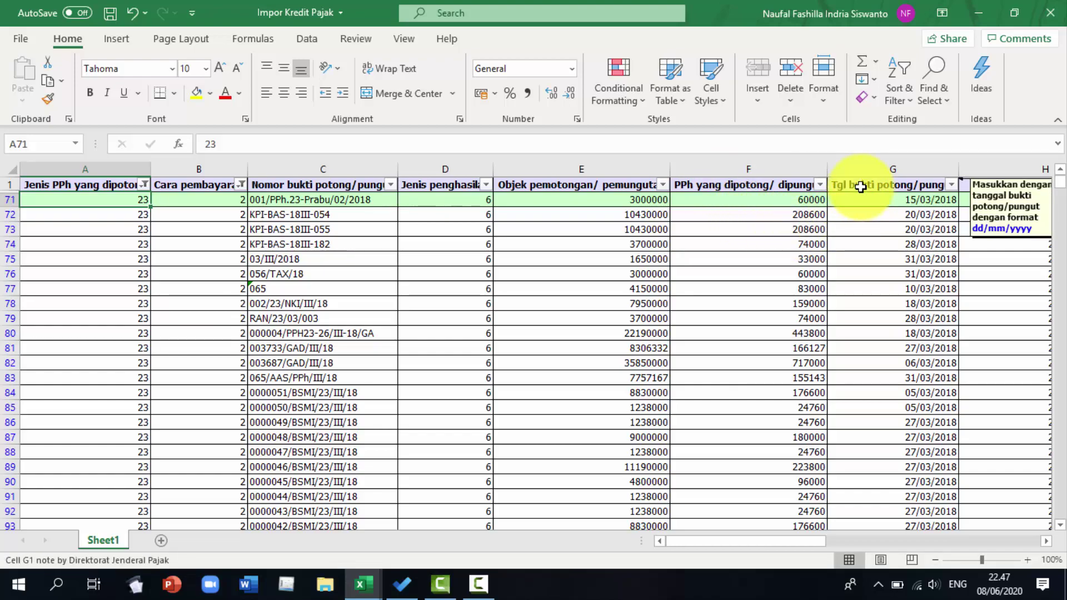
# Step: Check row 71's NPWP through Jumlah pembayaran, then the Kode MAP, NTPN and amount headers
pyautogui.click(986, 205)
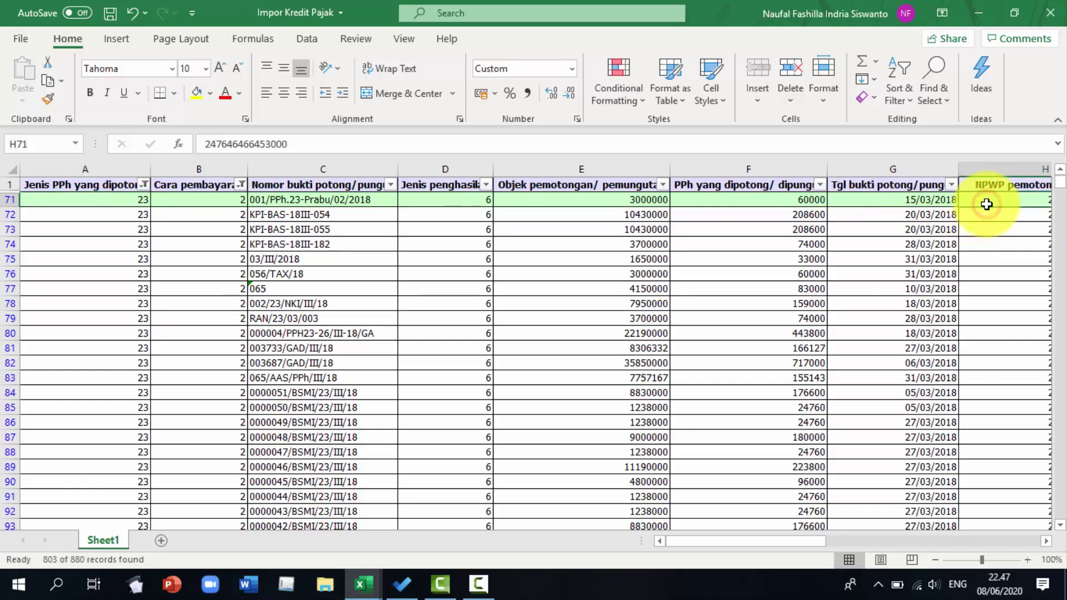
pyautogui.press('Right')
pyautogui.press('Right')
pyautogui.press('Right')
pyautogui.press('Right')
pyautogui.press('Right')
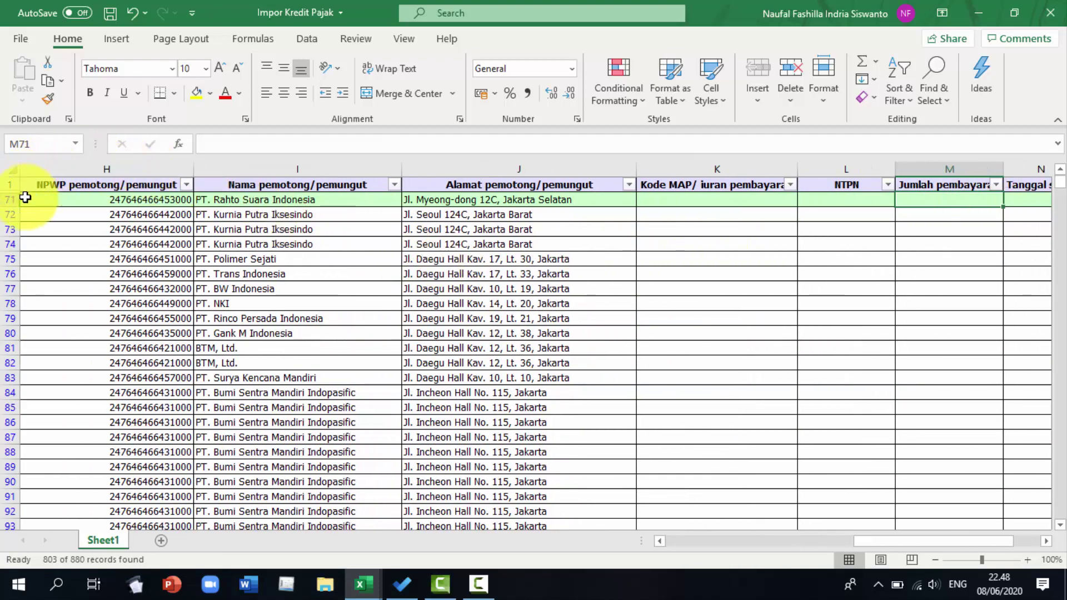
pyautogui.moveTo(89, 187)
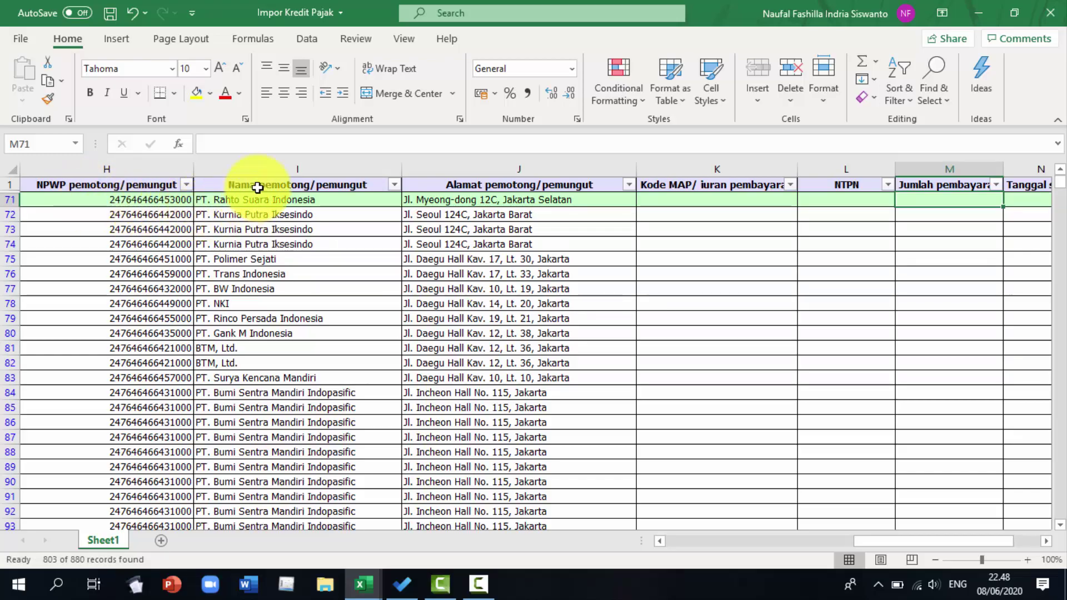
pyautogui.moveTo(257, 187)
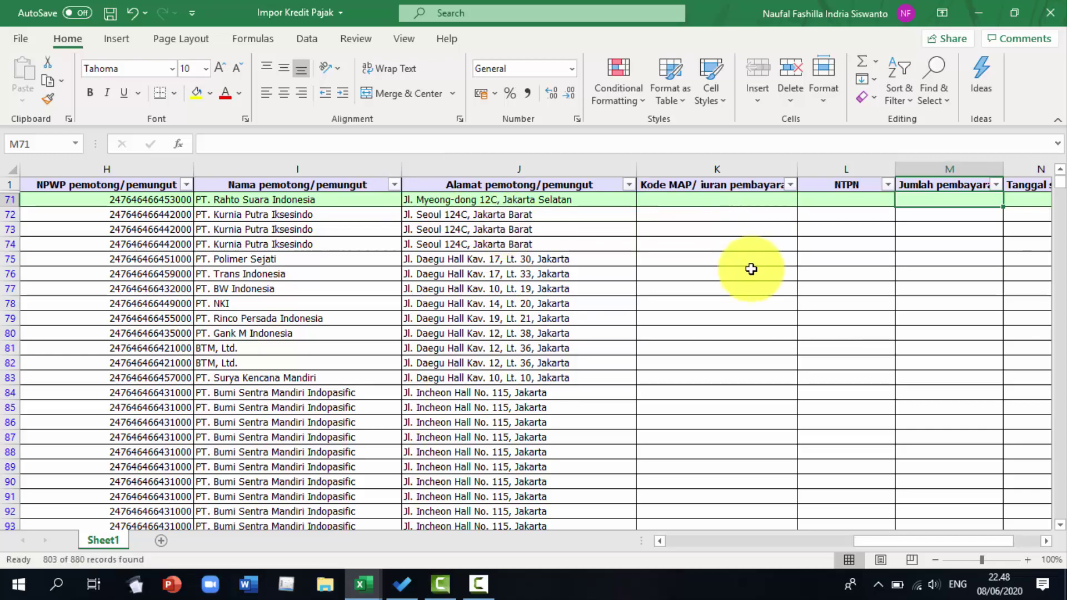
pyautogui.click(711, 191)
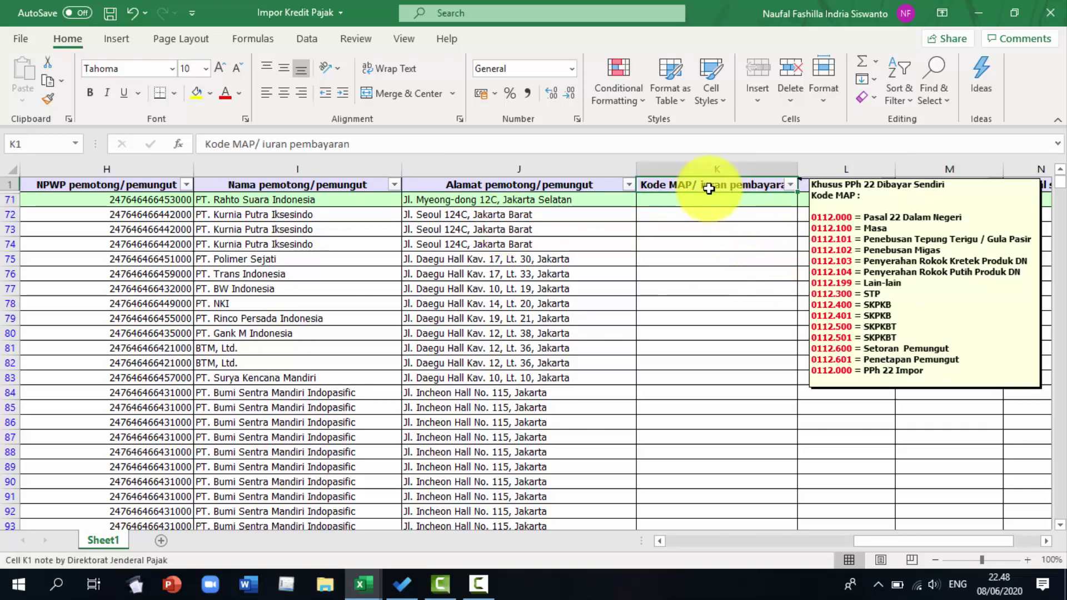
pyautogui.press('Tab')
pyautogui.press('Tab')
pyautogui.press('Tab')
pyautogui.press('Tab')
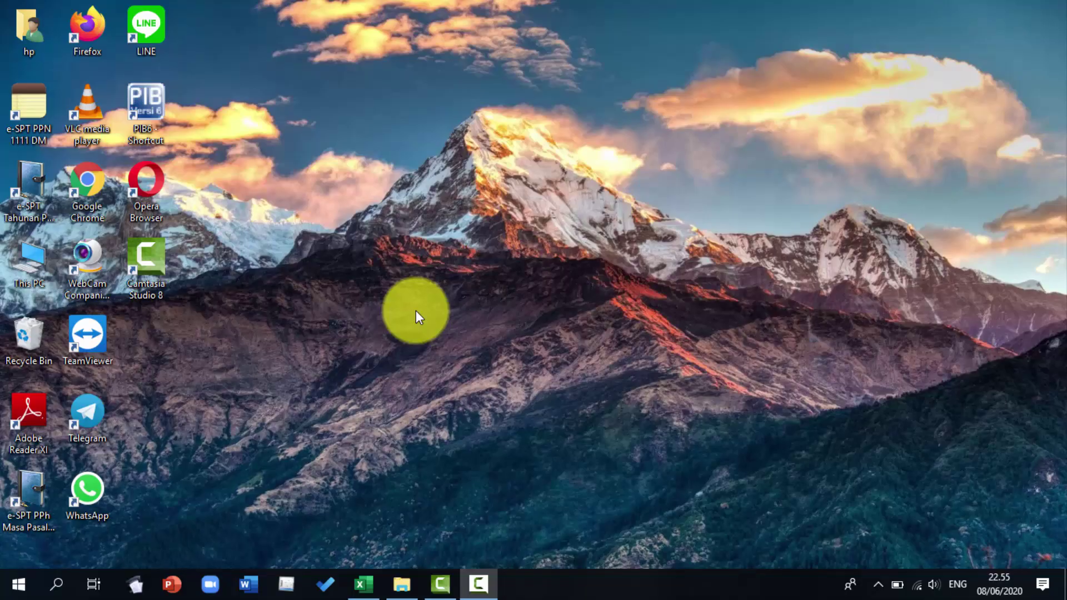
# Step: Browse Downloads > E-SPT PPh Badan > SPT Badan > Contoh Data Impor and select the Kredit Pajak DN workbook
pyautogui.hotkey('alt', 'Tab')
pyautogui.hotkey('alt', 'Tab')
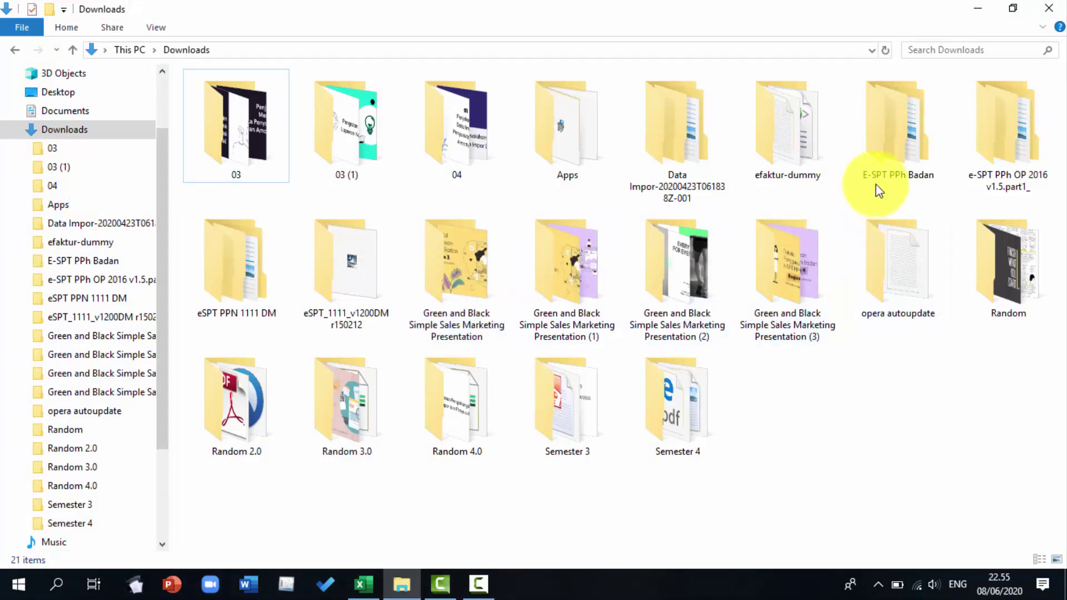
pyautogui.doubleClick(896, 149)
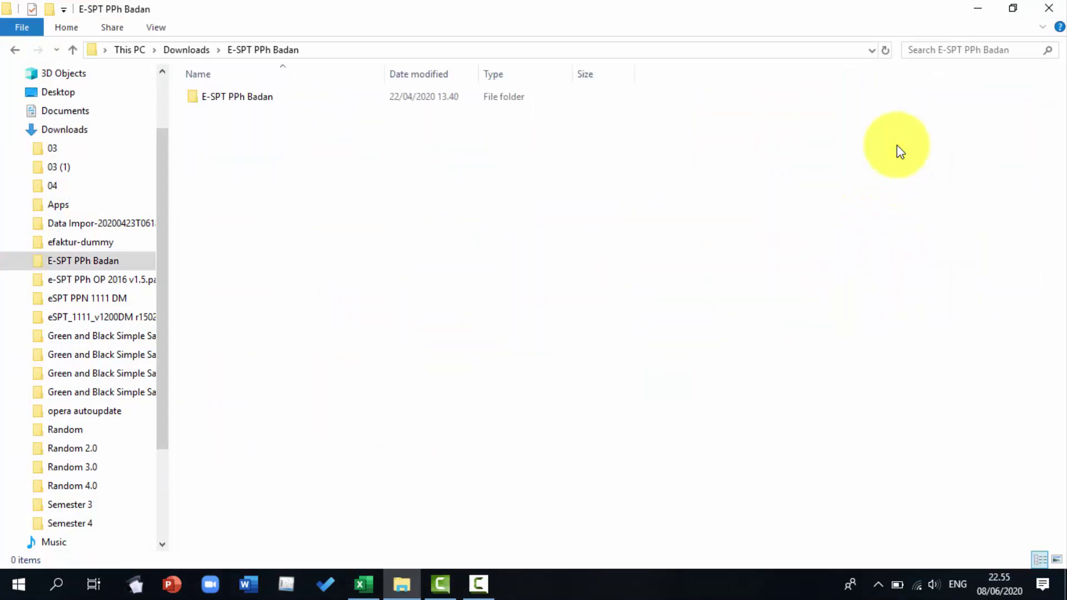
pyautogui.click(288, 95)
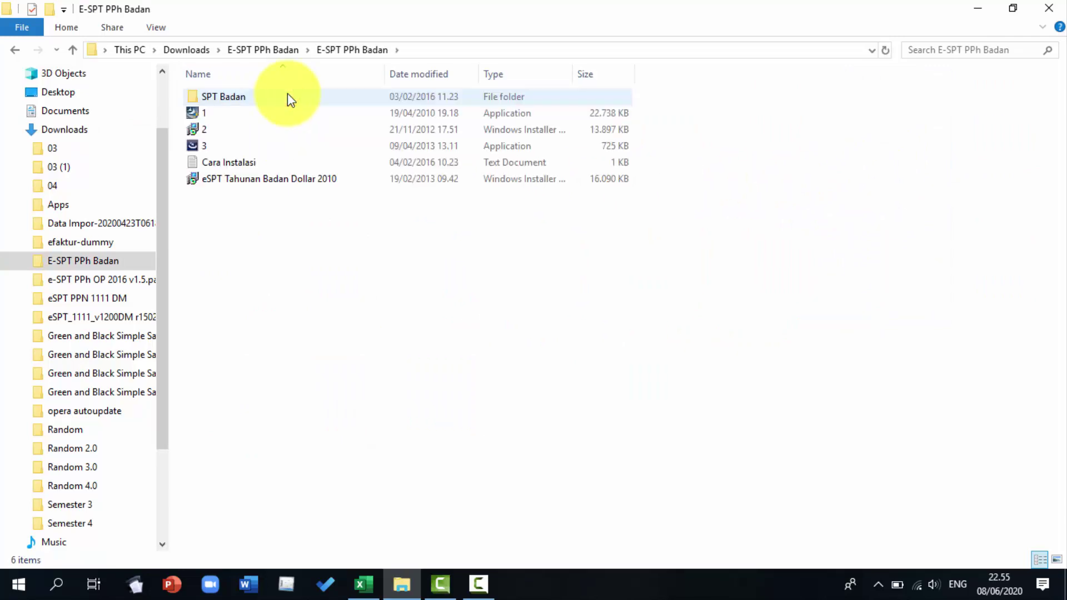
pyautogui.doubleClick(284, 99)
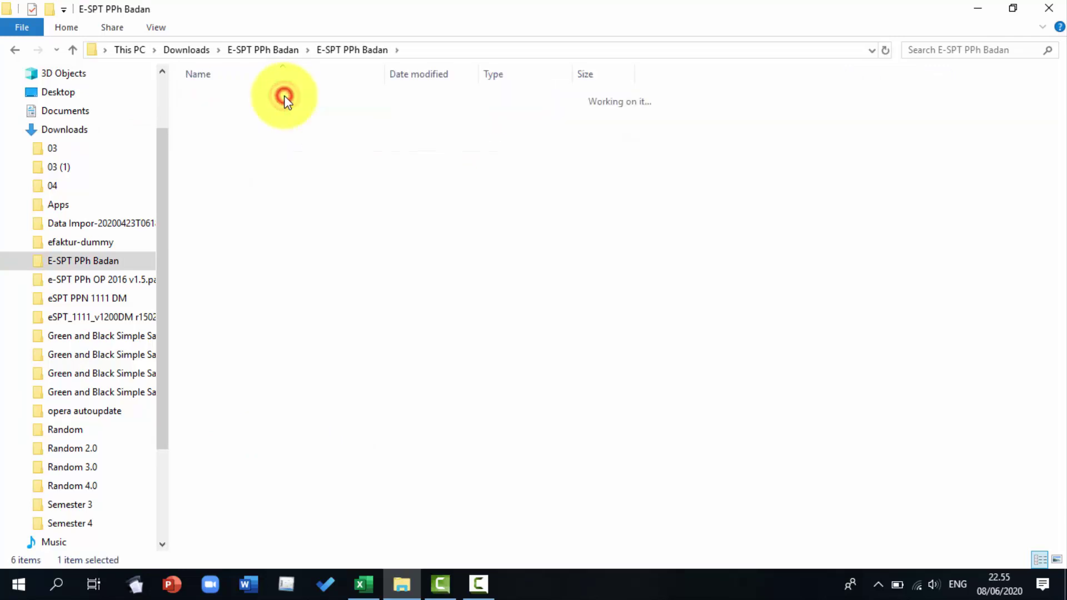
pyautogui.doubleClick(285, 97)
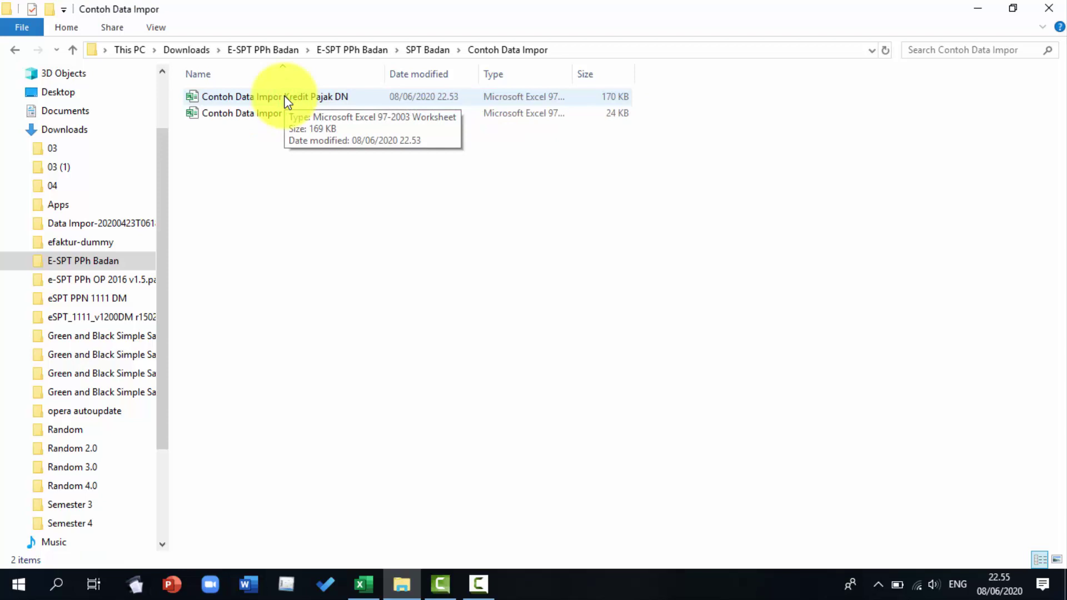
pyautogui.click(341, 102)
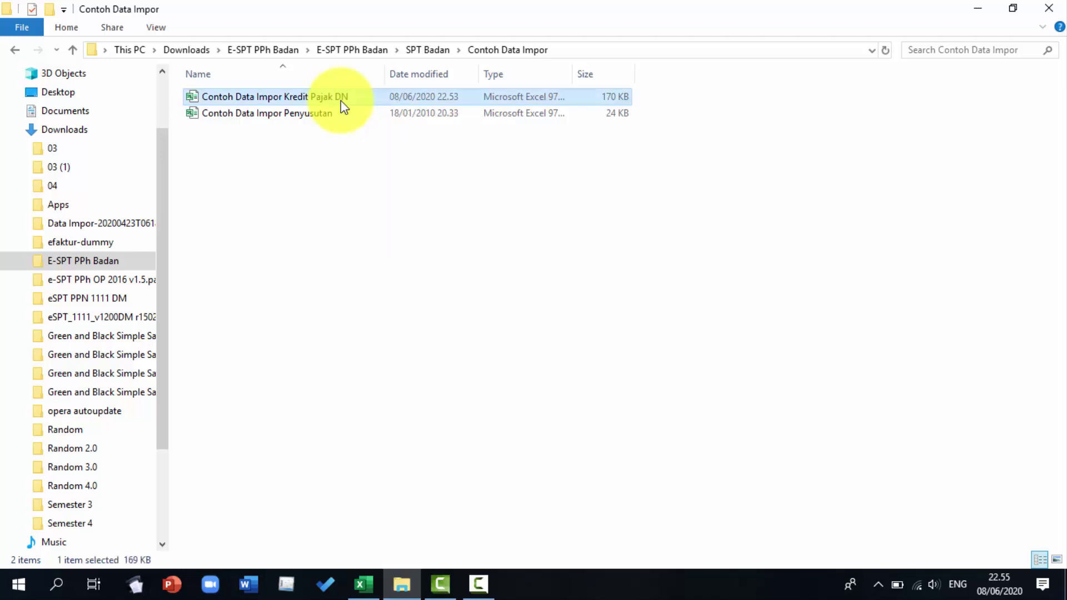
# Step: Paste the Contoh Data Impor Kredit Pajak DN workbook onto drive E: and return to it
pyautogui.click(14, 130)
pyautogui.click(53, 325)
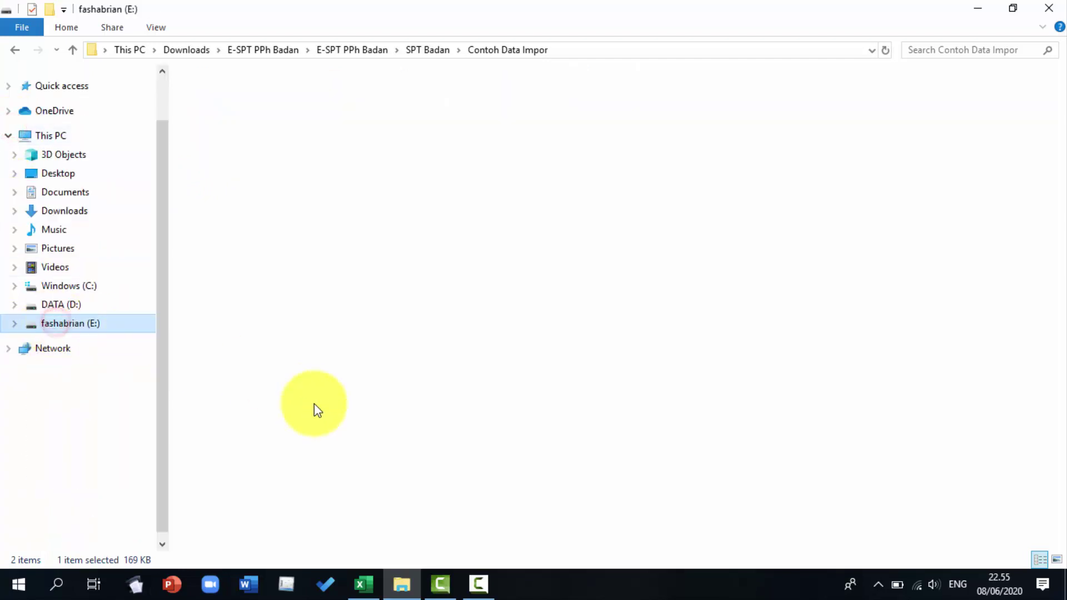
pyautogui.click(302, 421)
pyautogui.hotkey('ctrl', 'v')
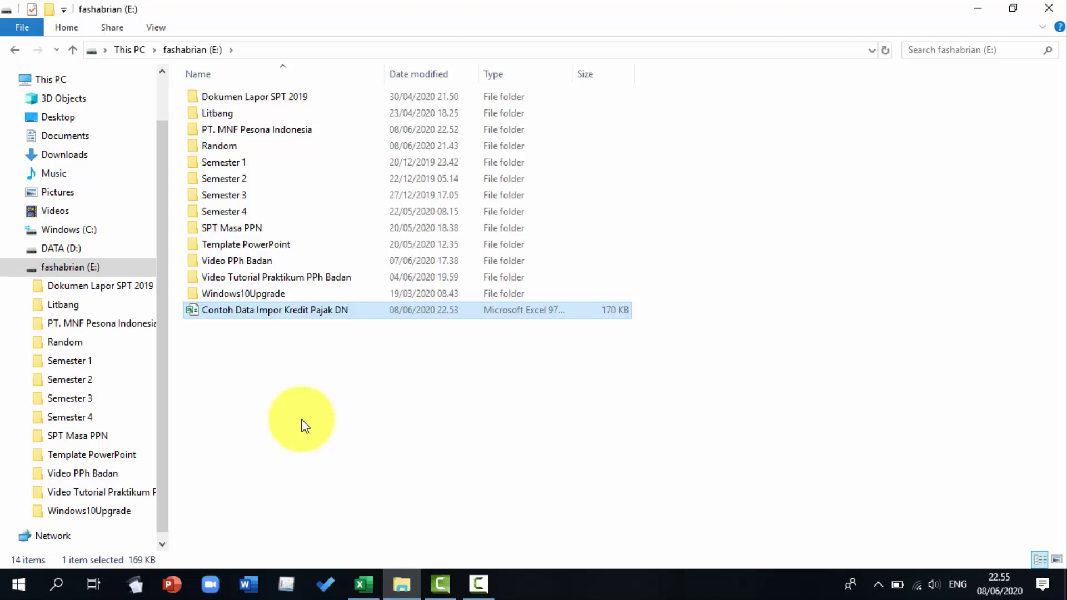
pyautogui.hotkey('alt', 'Tab')
pyautogui.hotkey('alt', 'Tab')
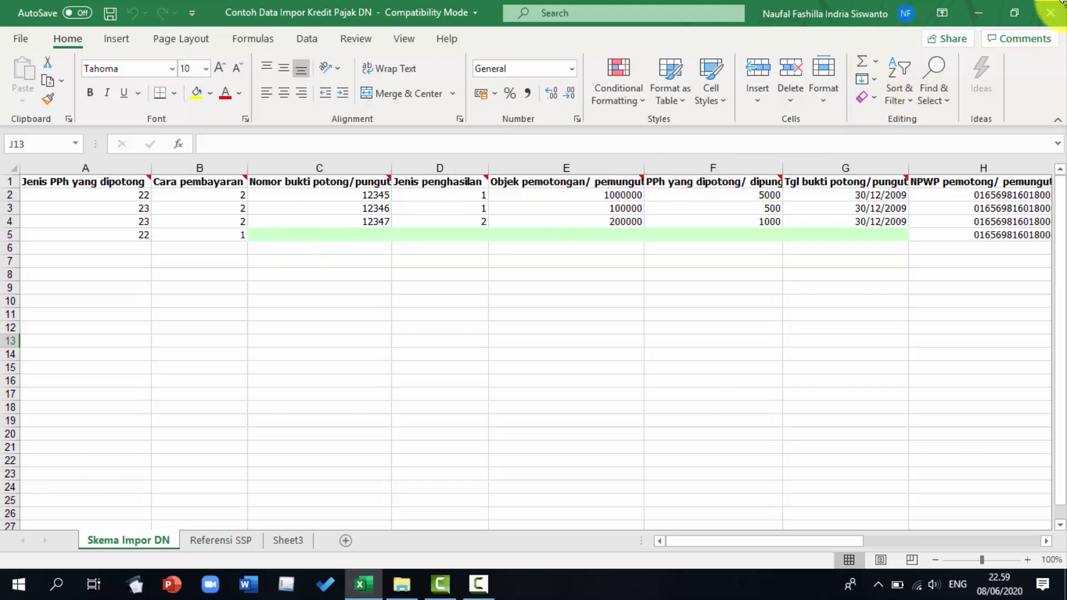
# Step: Close the Contoh Data Impor Kredit Pajak DN workbook in Excel
pyautogui.click(1053, 11)
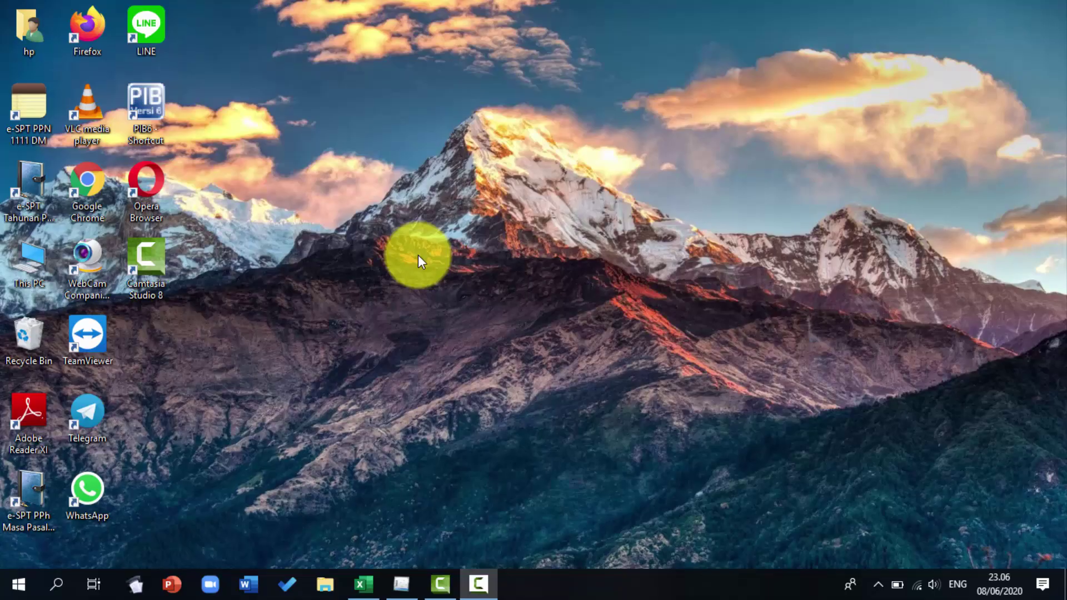
# Step: Switch to e-SPT and open SPT PPh > Lampiran > Formulir 1771-III Kredit Pajak Dalam Negeri
pyautogui.hotkey('alt', 'Tab')
pyautogui.hotkey('alt', 'Tab')
pyautogui.hotkey('alt', 'shift', 'Tab')
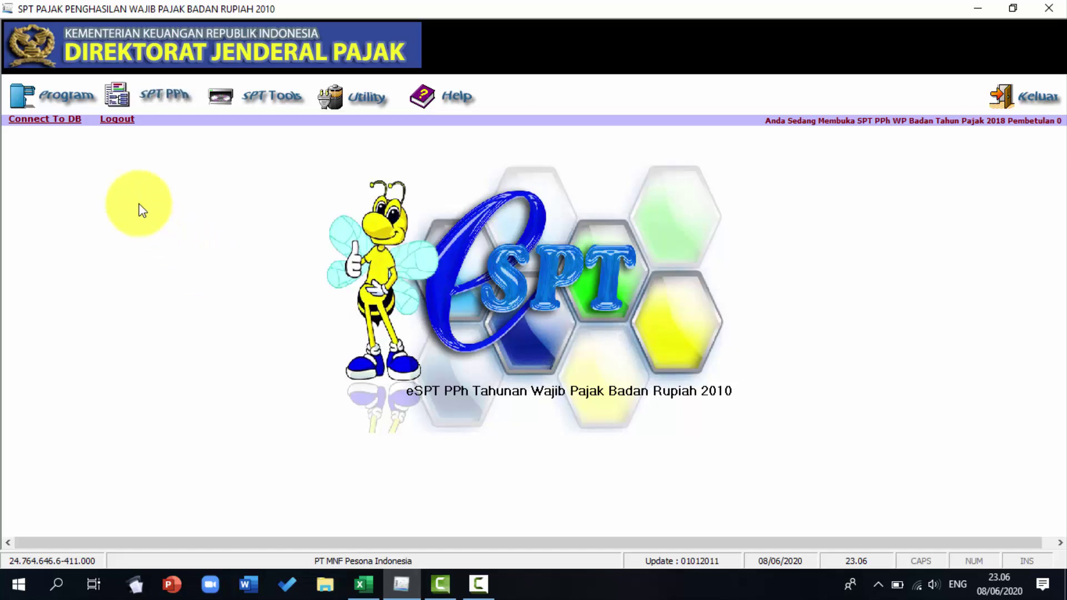
pyautogui.click(149, 90)
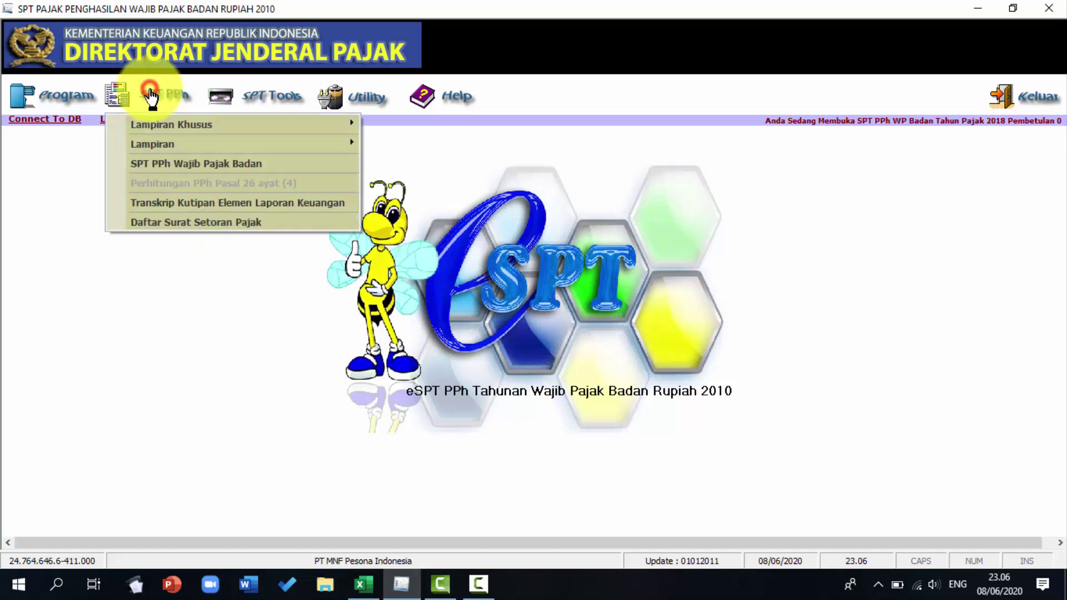
pyautogui.click(168, 139)
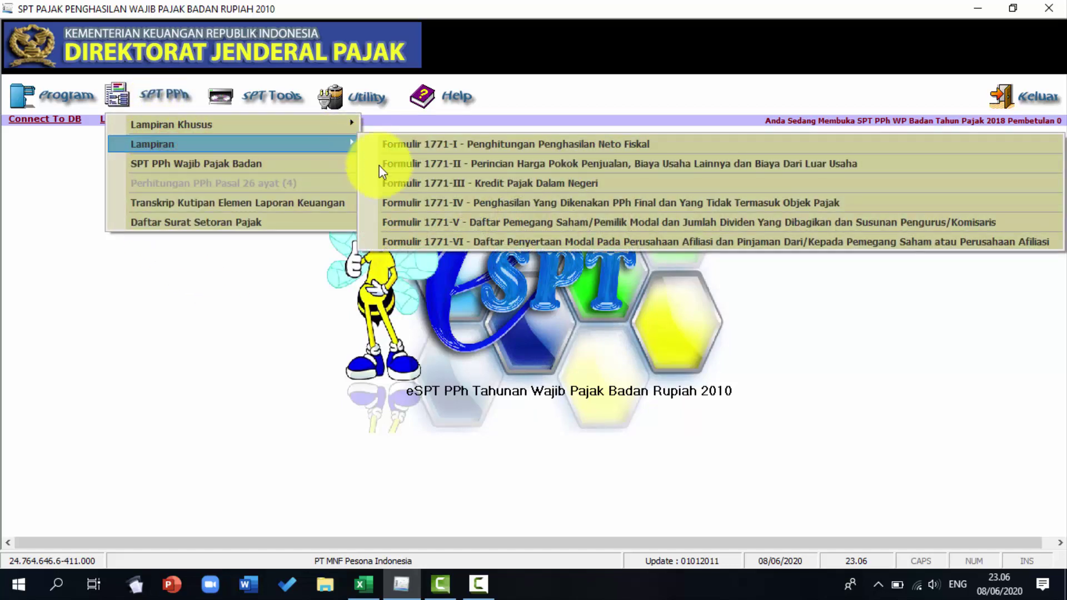
pyautogui.click(405, 181)
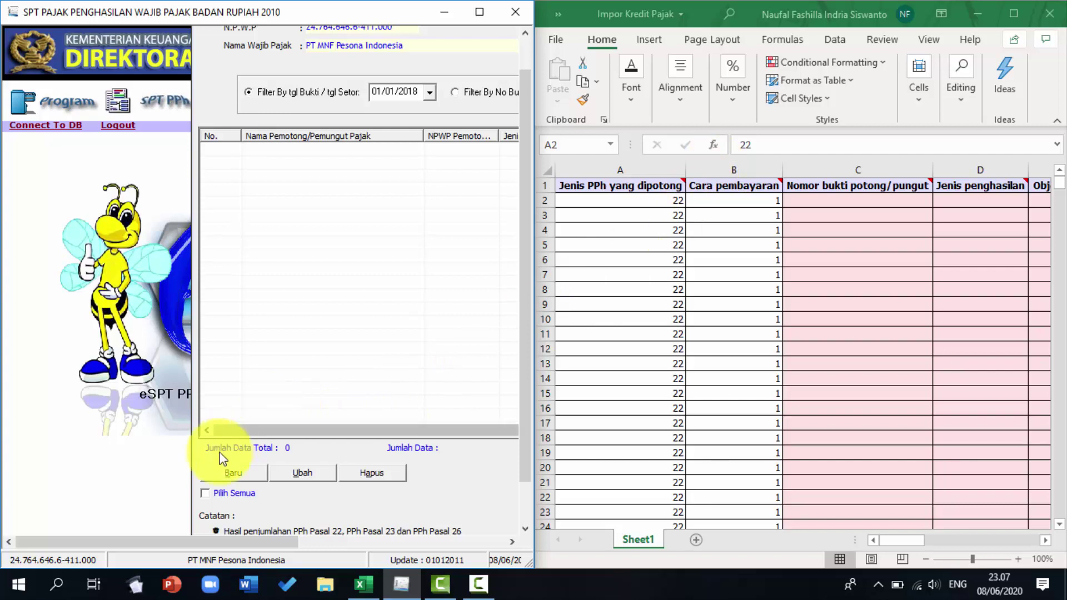
# Step: Start a new credit entry, move the form beside the spreadsheet, and choose Dibayar Sendiri
pyautogui.click(218, 474)
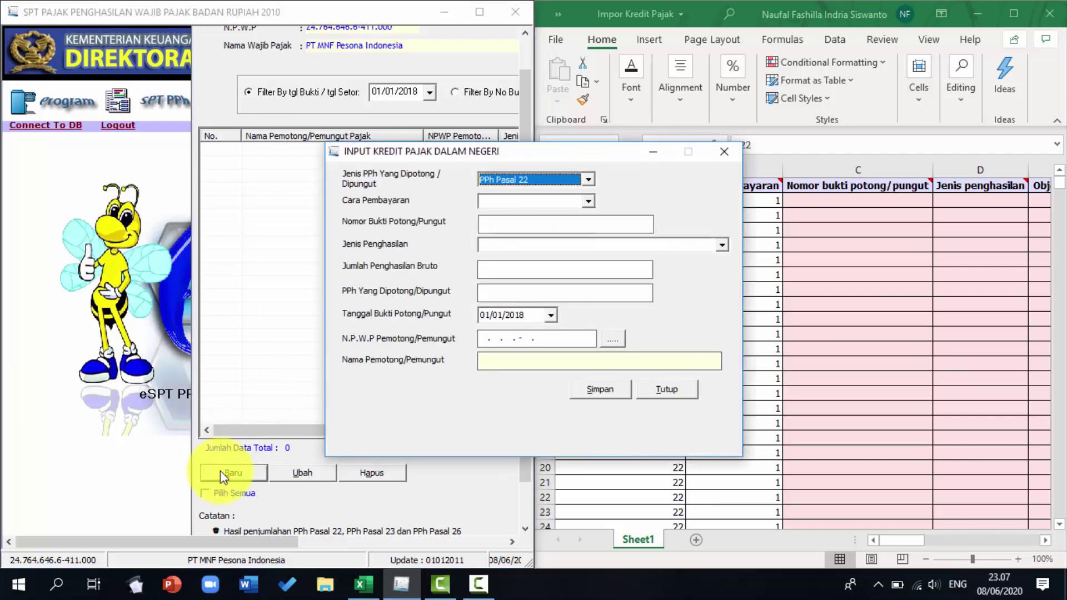
pyautogui.moveTo(539, 148); pyautogui.dragTo(292, 151)
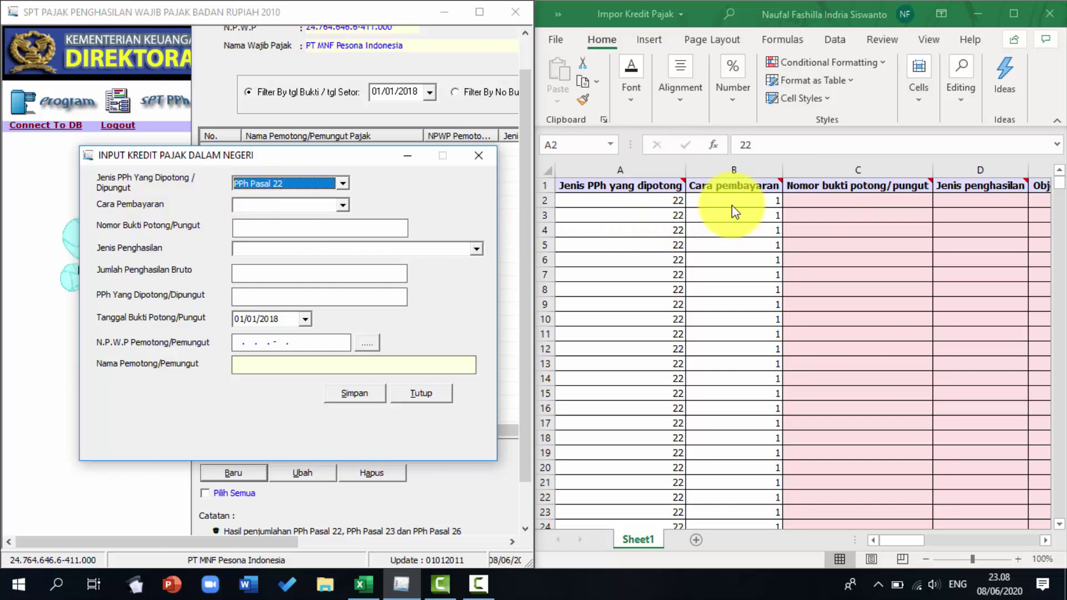
pyautogui.click(342, 205)
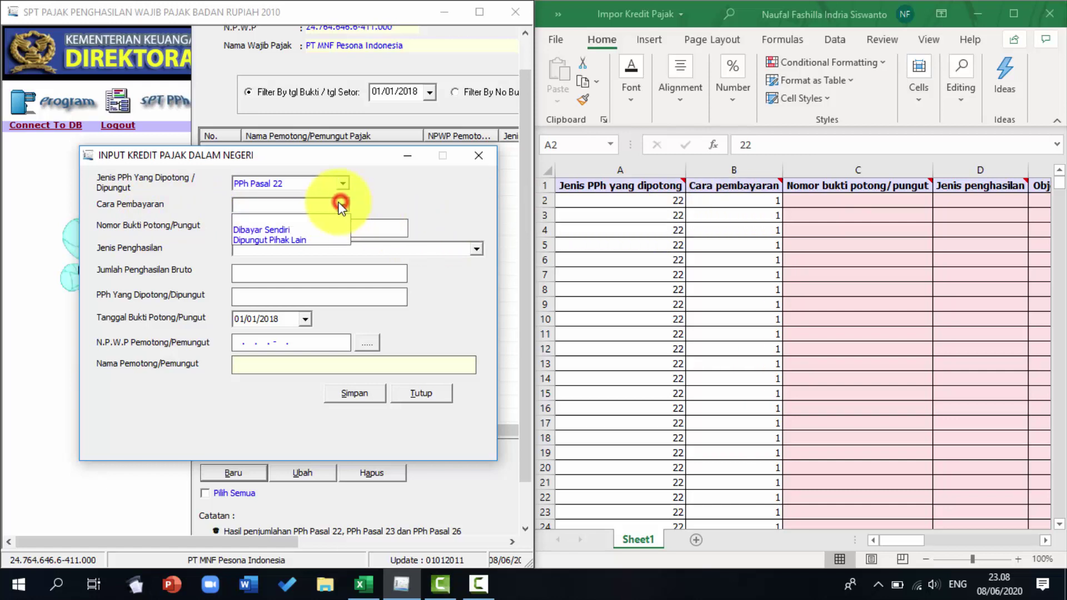
pyautogui.click(315, 226)
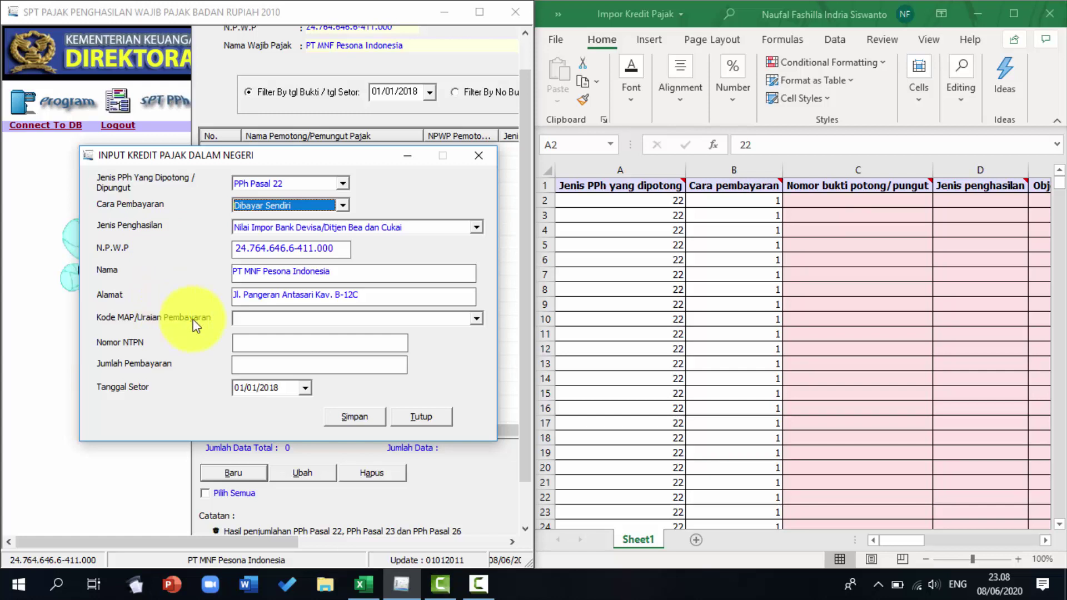
pyautogui.click(750, 204)
pyautogui.press('Right')
pyautogui.press('Right')
pyautogui.press('Right')
pyautogui.press('Right')
pyautogui.press('Right')
pyautogui.press('Right')
pyautogui.press('Right')
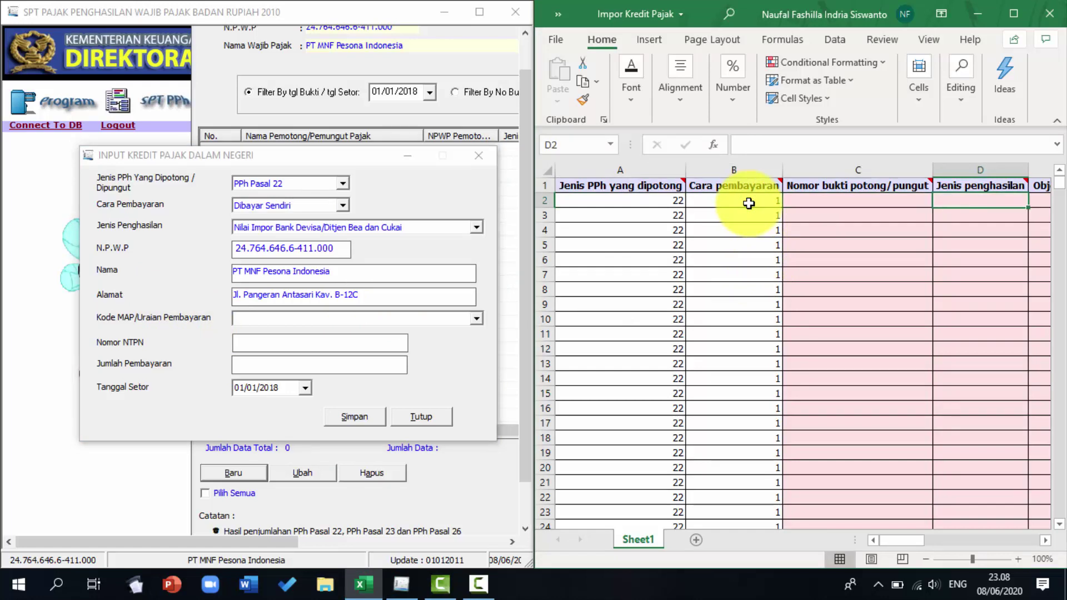
pyautogui.press('Right')
pyautogui.press('Right')
pyautogui.press('Right')
pyautogui.press('Right')
pyautogui.press('Right')
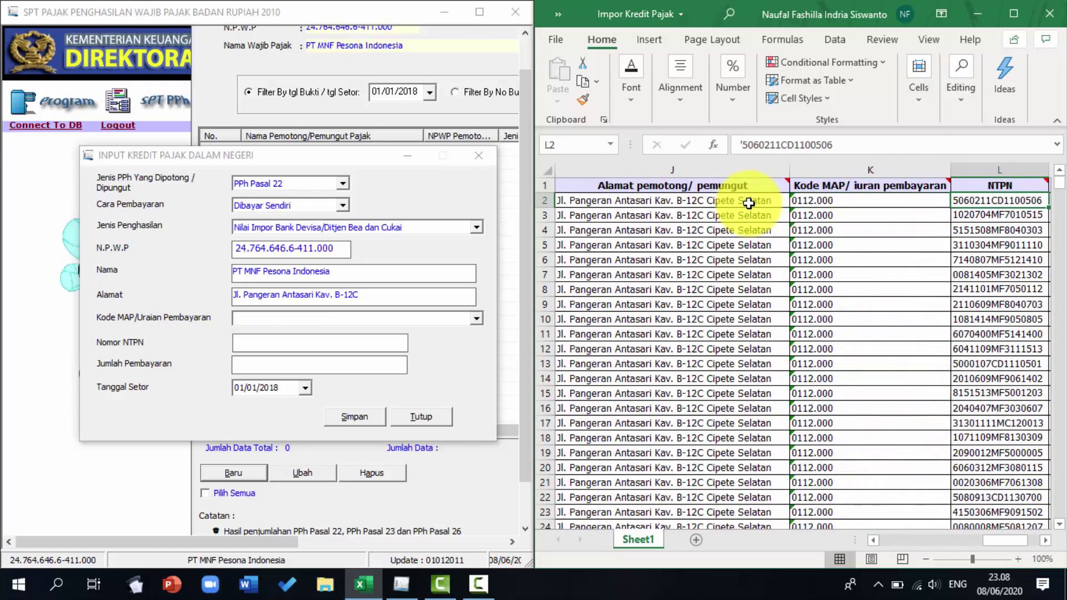
pyautogui.press('Left')
pyautogui.press('Left')
pyautogui.press('Left')
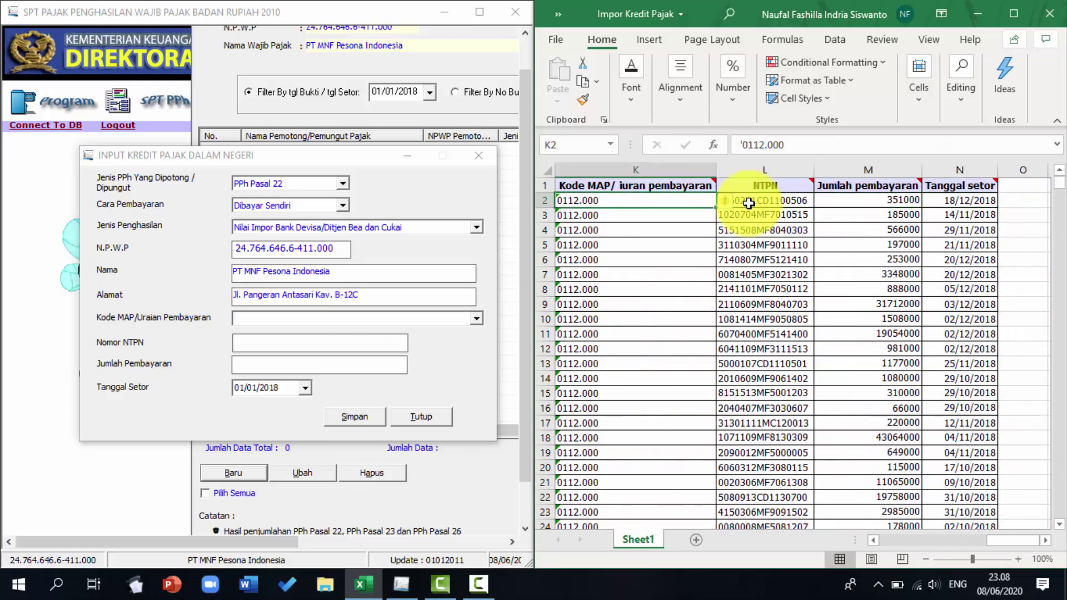
pyautogui.click(477, 318)
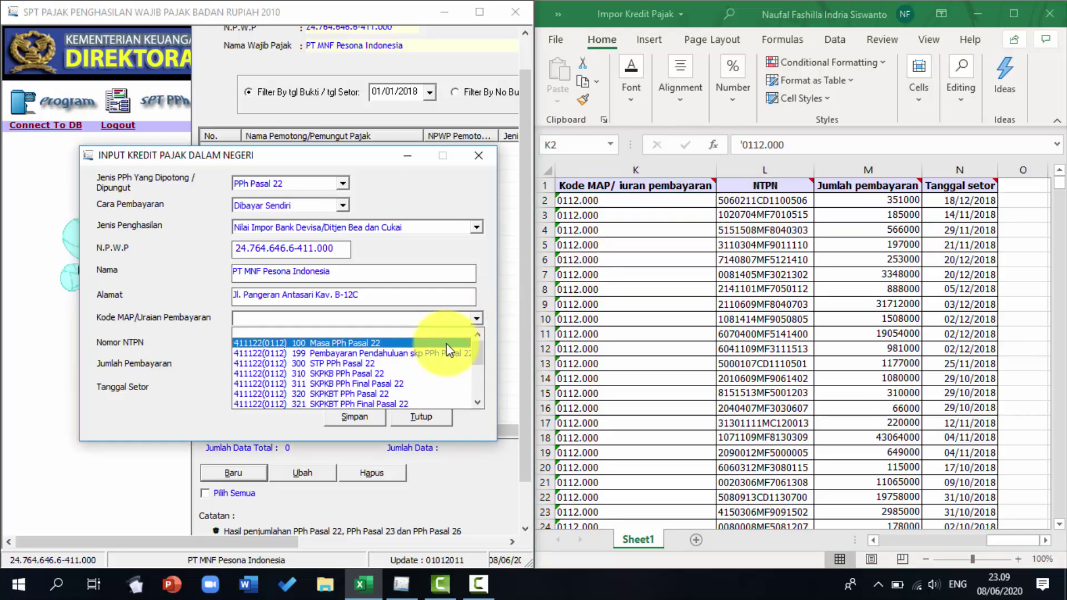
pyautogui.click(446, 344)
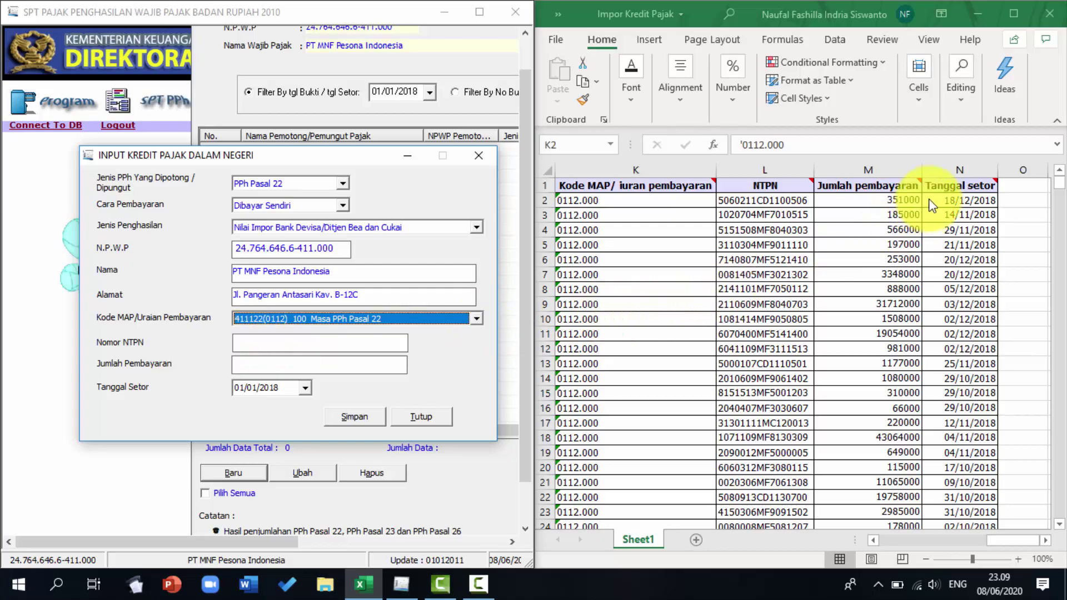
# Step: Copy 351000 from cell M2 into Jumlah Pembayaran
pyautogui.click(894, 199)
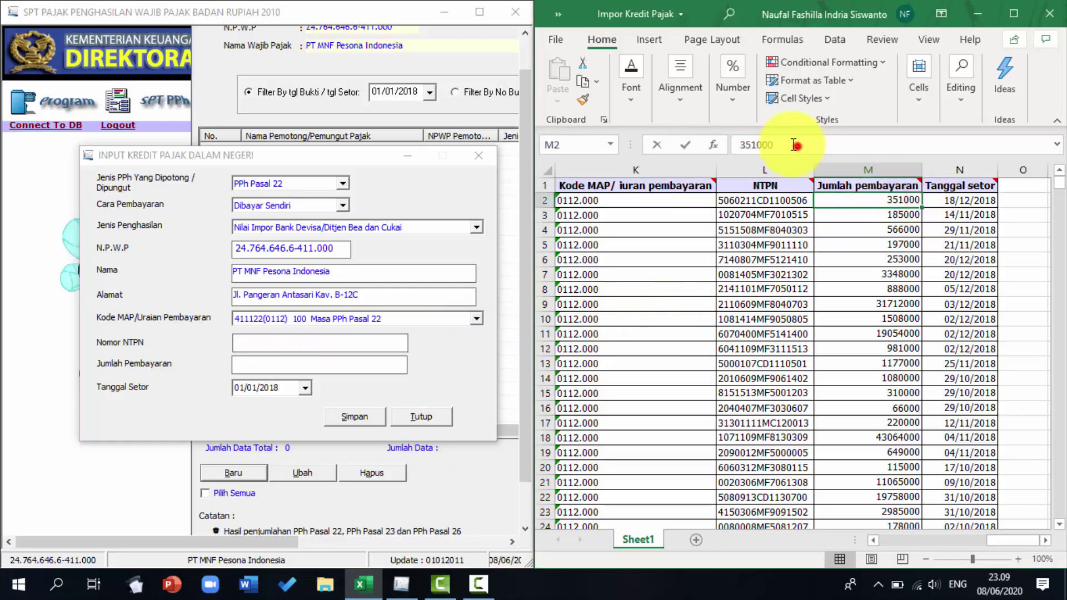
pyautogui.moveTo(797, 145); pyautogui.dragTo(709, 134)
pyautogui.hotkey('ctrl', 'c')
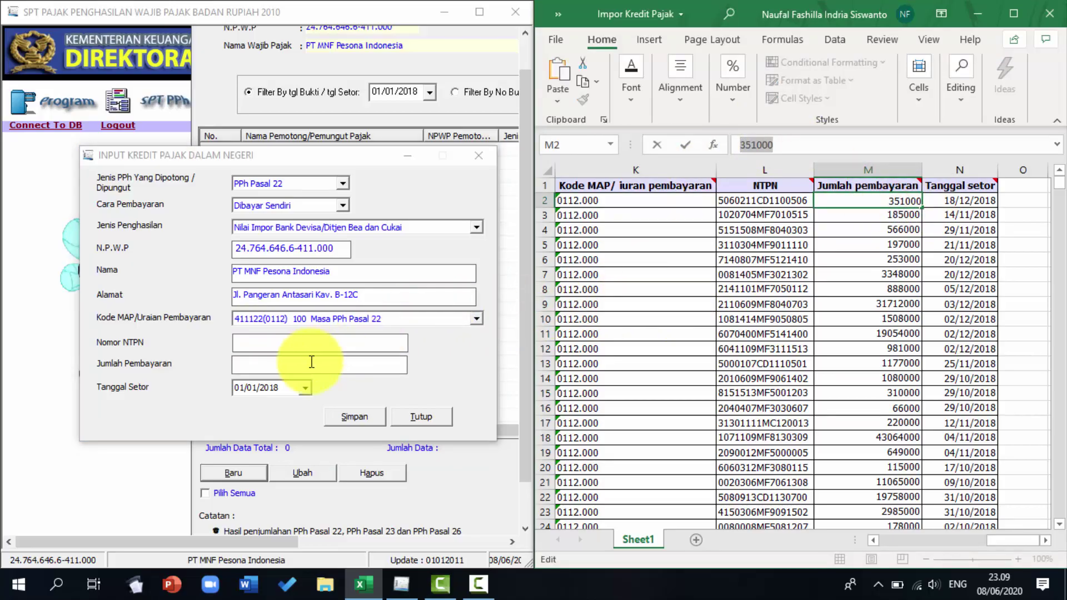
pyautogui.click(309, 363)
pyautogui.rightClick(308, 362)
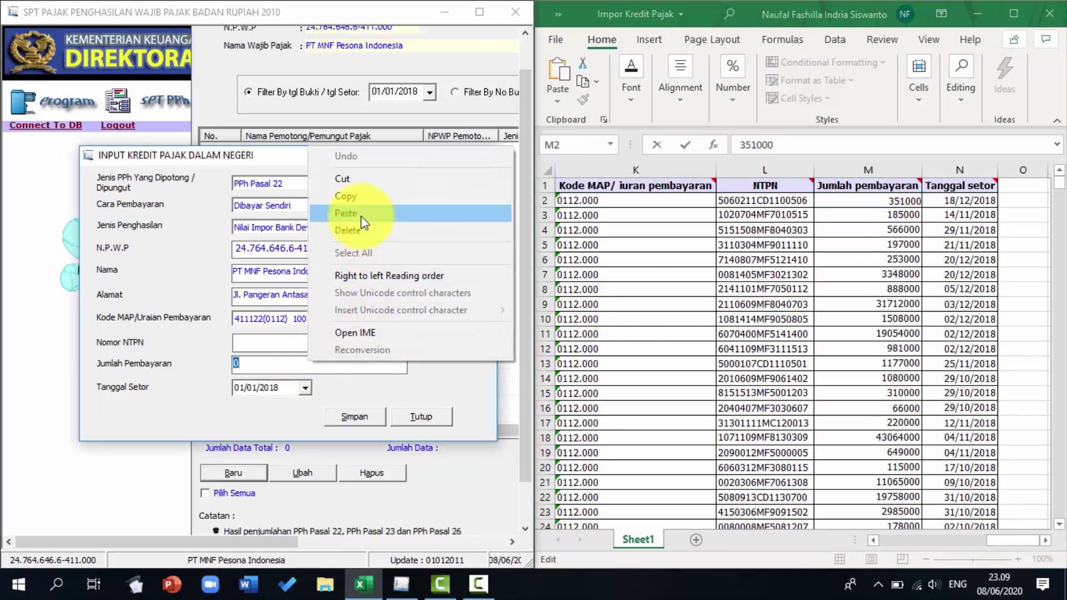
pyautogui.click(361, 216)
pyautogui.press('Tab')
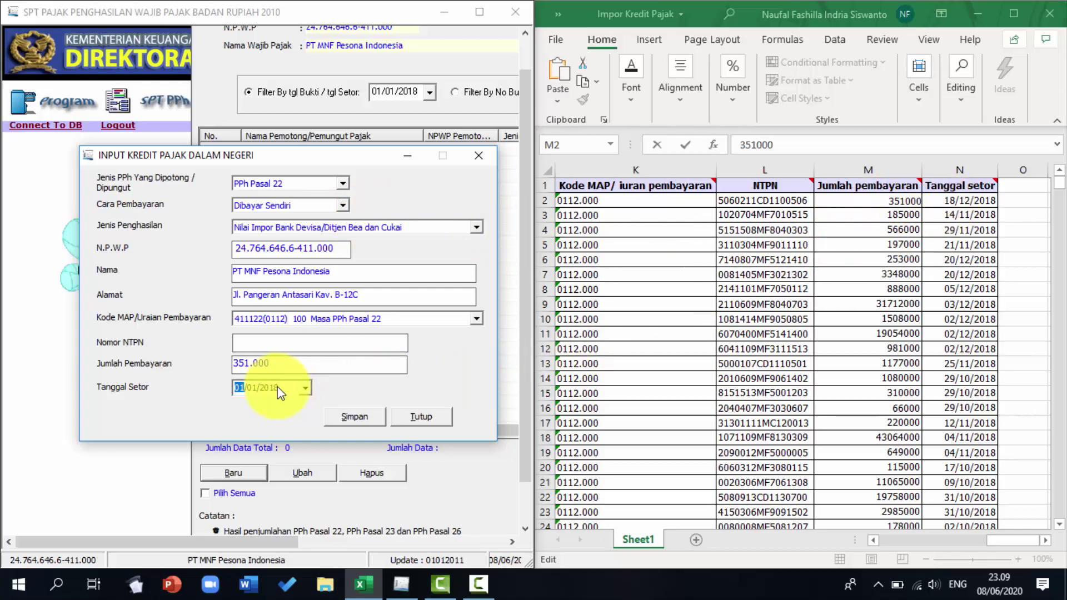
# Step: Set Tanggal Setor to 18/12/2018
pyautogui.click(304, 387)
pyautogui.click(302, 406)
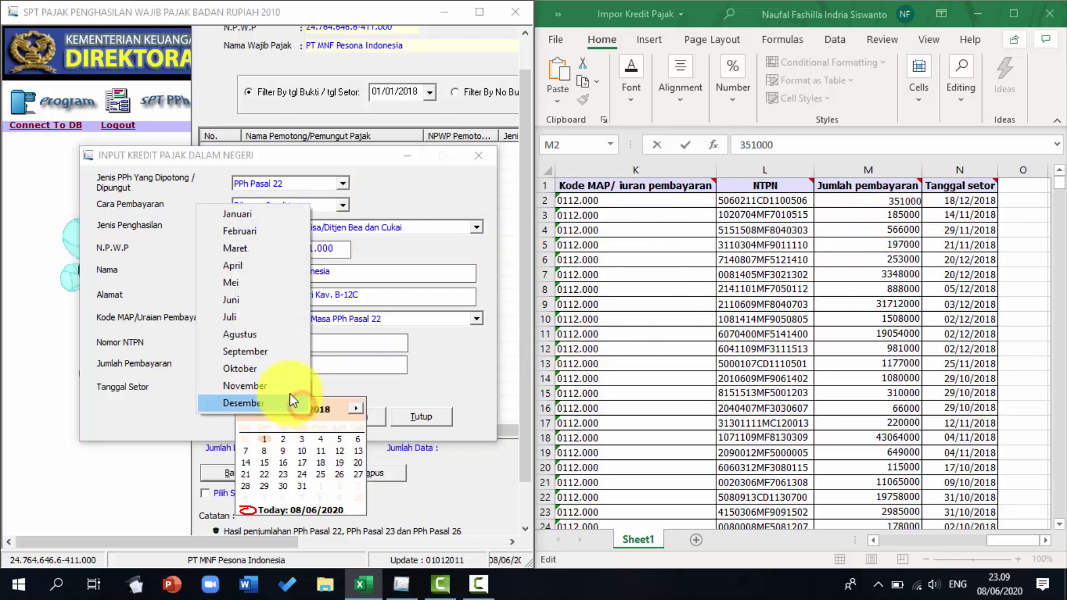
pyautogui.click(261, 401)
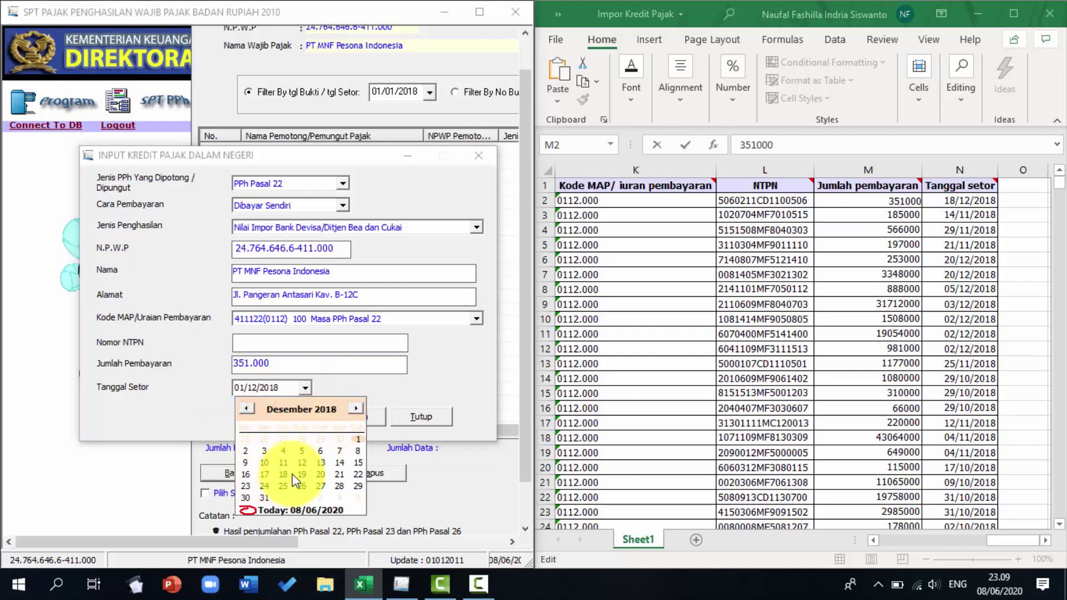
pyautogui.click(283, 475)
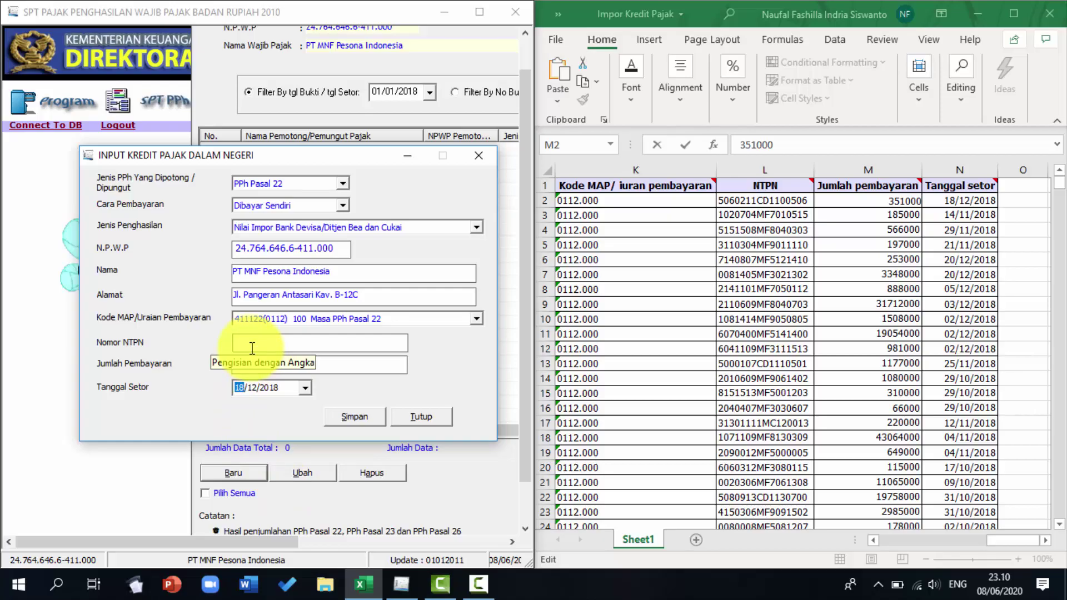
# Step: Copy the NTPN from cell L2 into the Nomor NTPN field
pyautogui.click(747, 201)
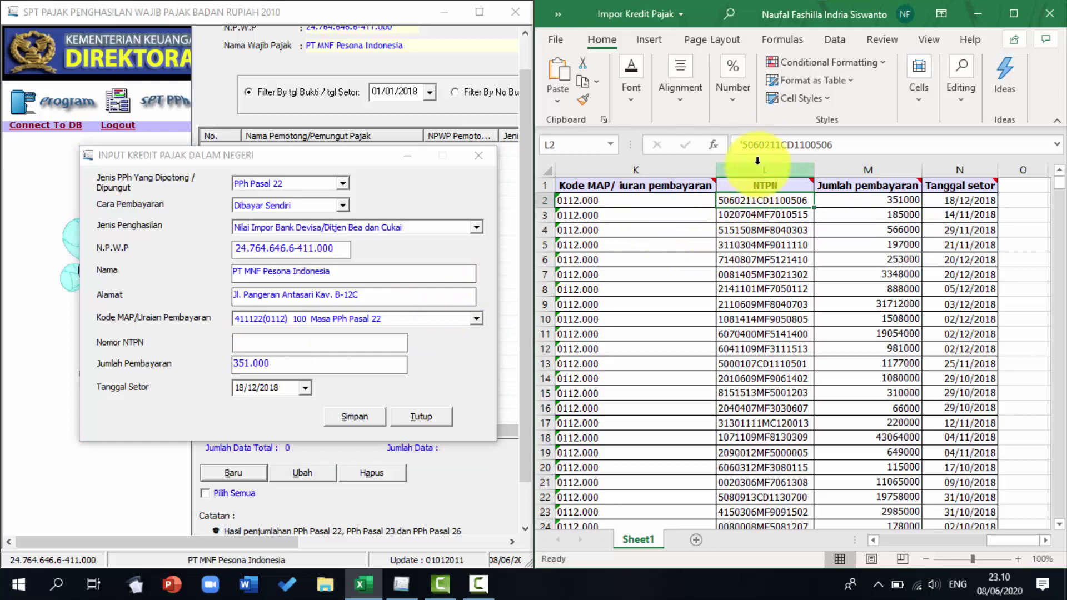
pyautogui.moveTo(744, 144); pyautogui.dragTo(838, 144)
pyautogui.hotkey('ctrl', 'c')
pyautogui.click(352, 338)
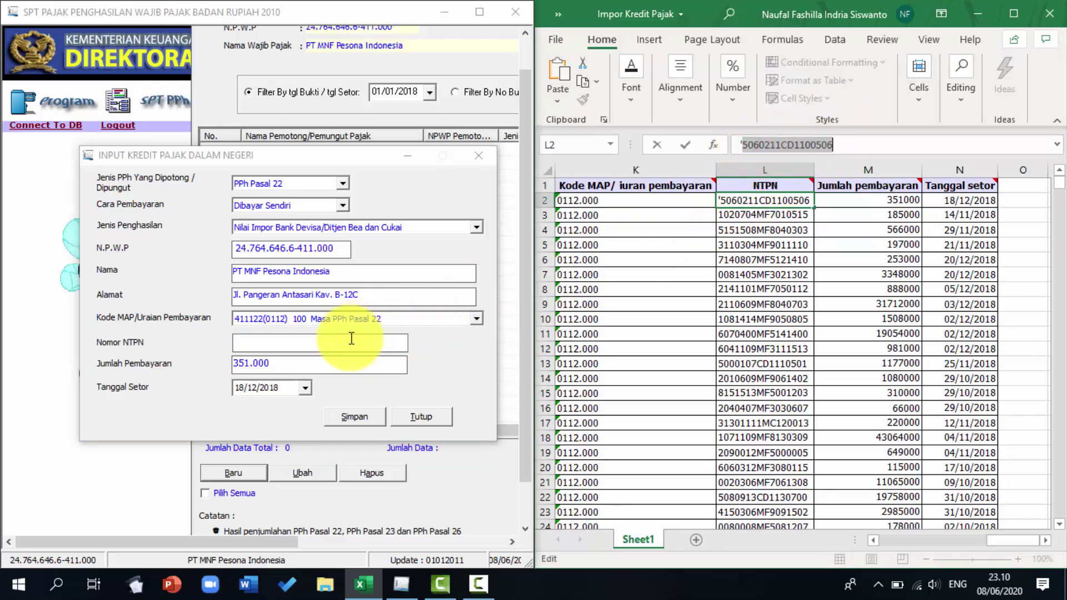
pyautogui.rightClick(351, 338)
pyautogui.click(394, 402)
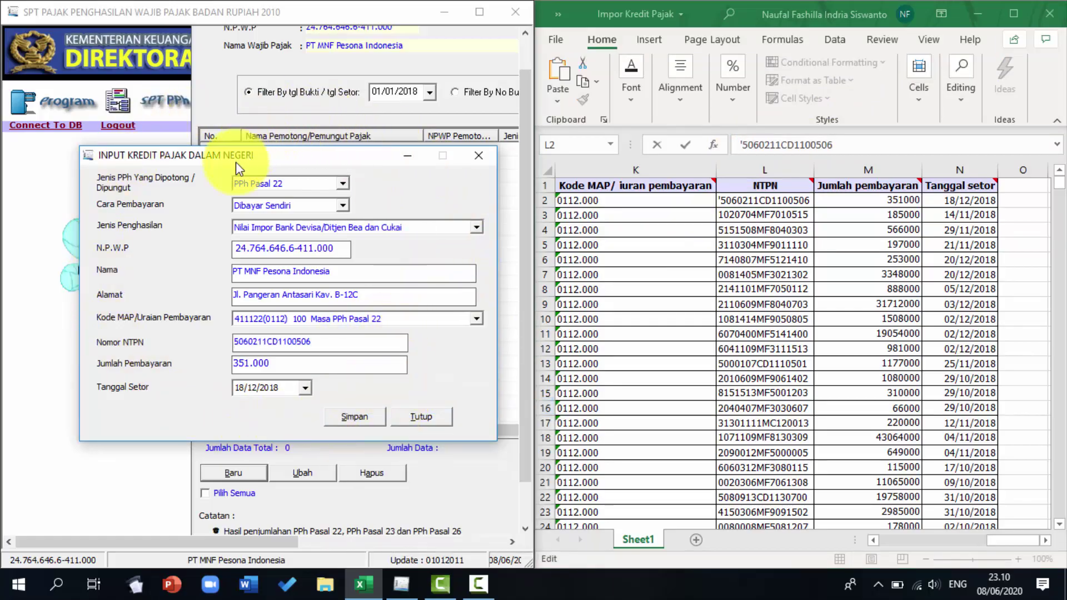
# Step: Save the PPh Pasal 22 credit entry and close the entry form
pyautogui.click(354, 418)
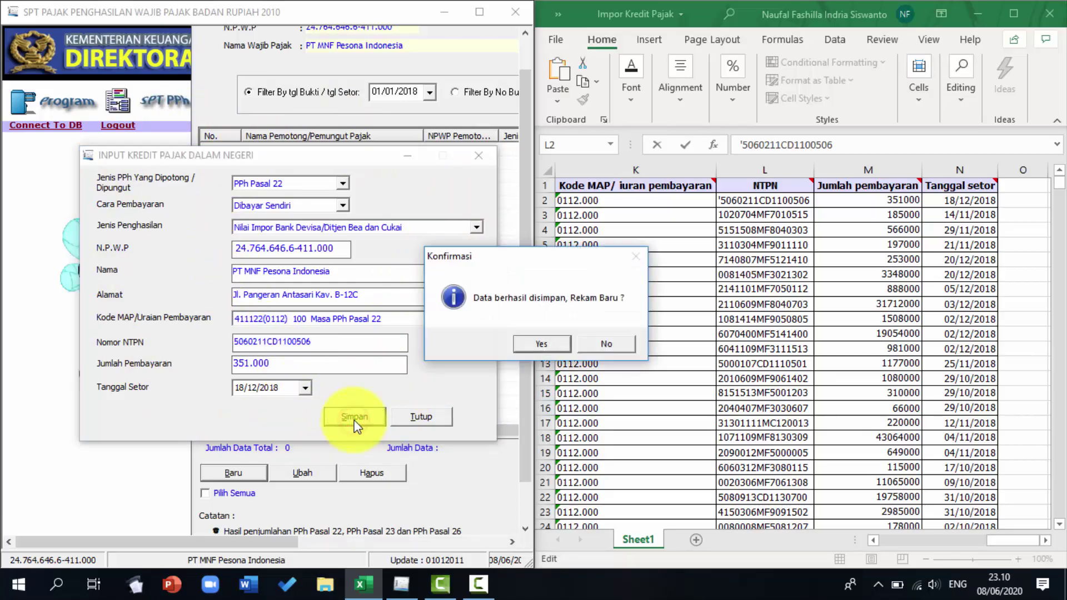
pyautogui.click(542, 346)
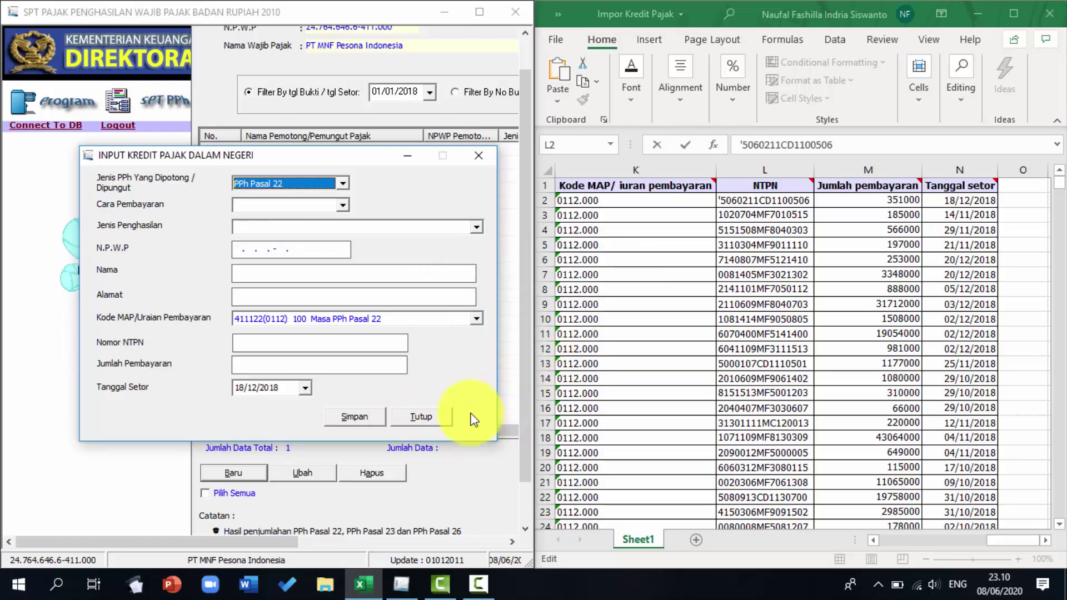
pyautogui.click(439, 422)
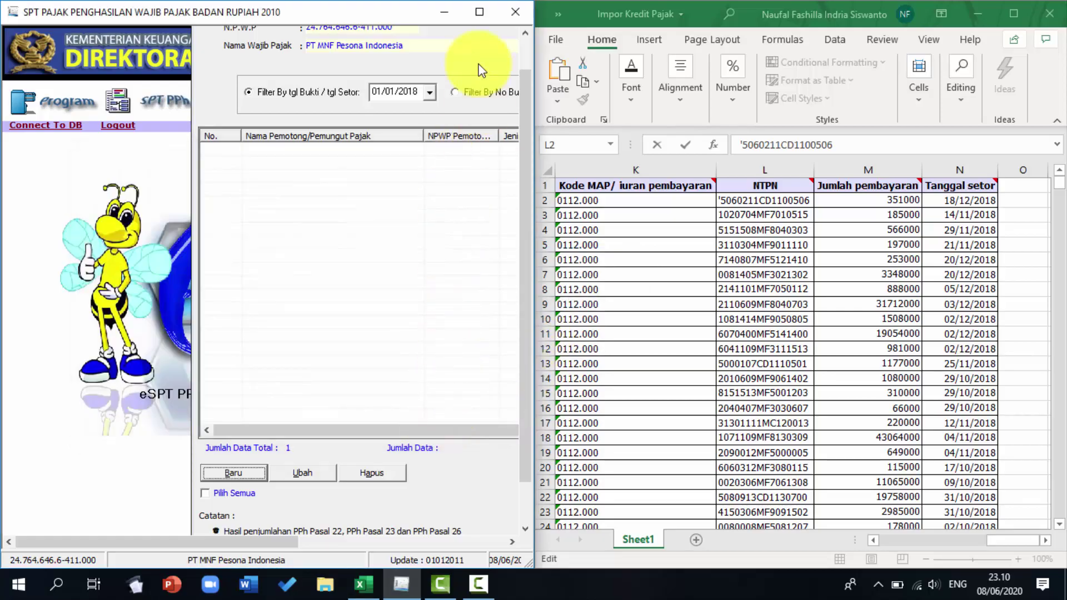
# Step: Maximize the form, filter by No Bukti to list the stored credit, then close the form
pyautogui.click(478, 17)
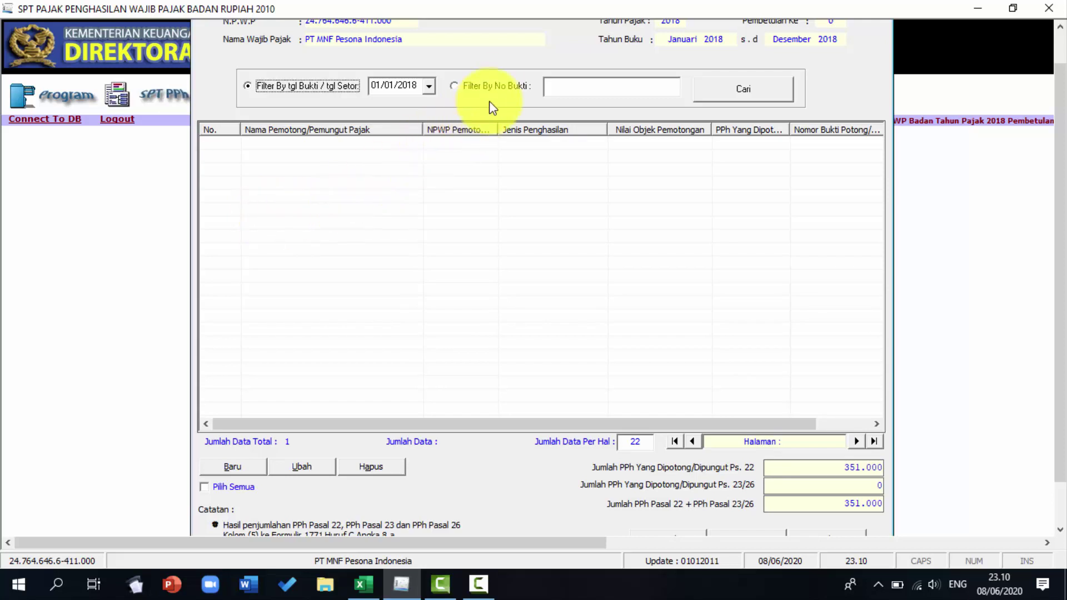
pyautogui.click(493, 86)
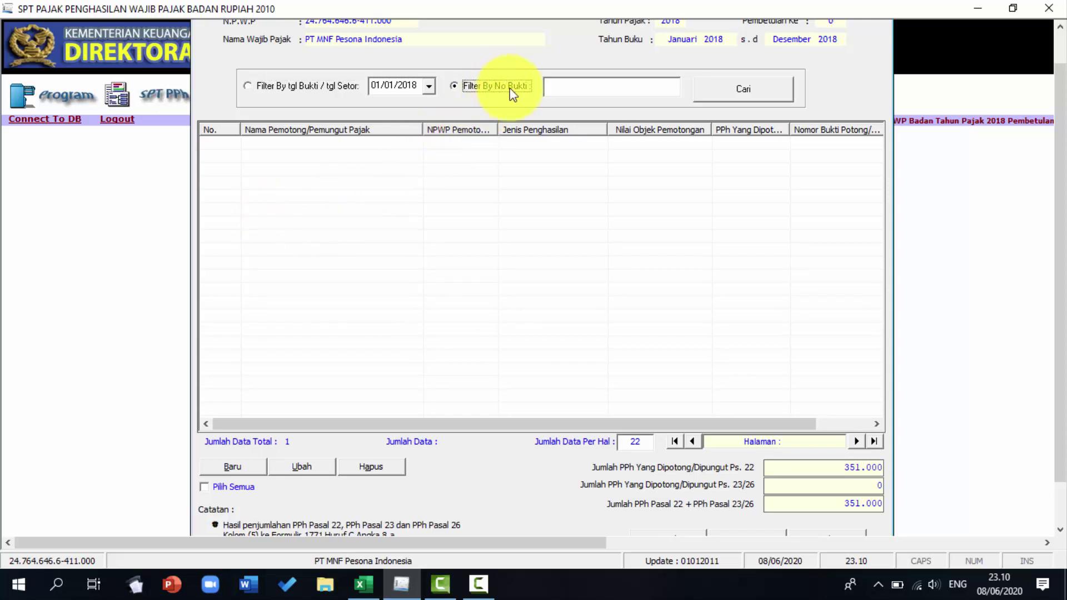
pyautogui.click(741, 105)
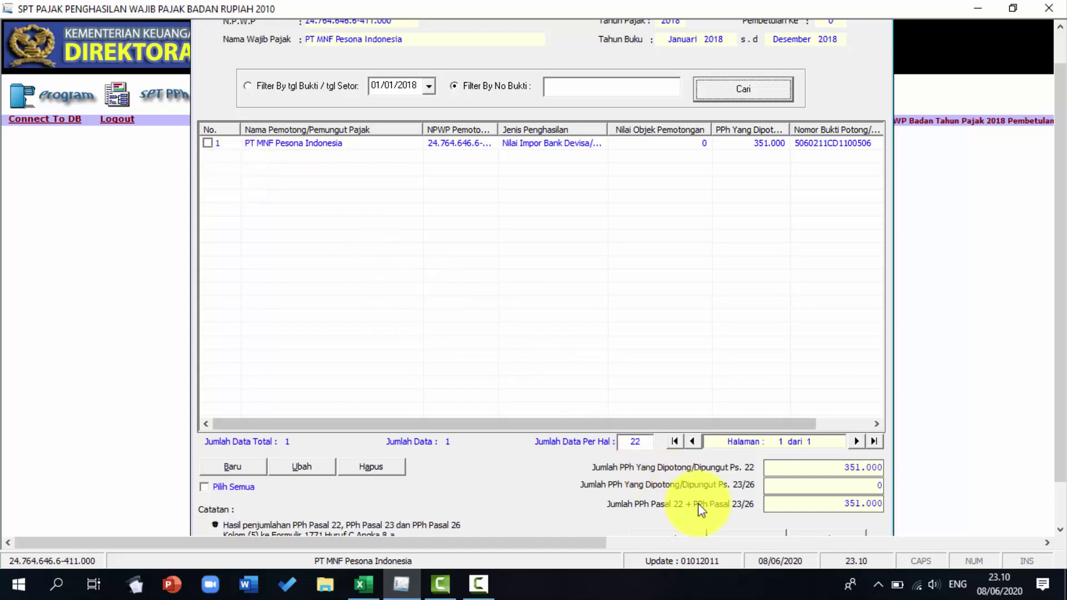
pyautogui.click(731, 532)
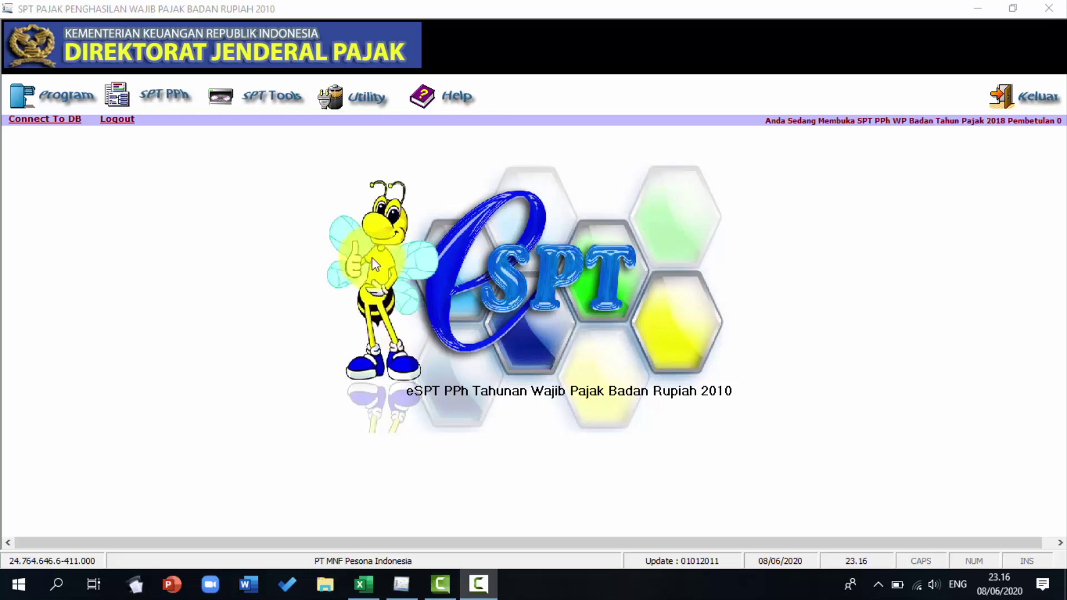
# Step: Open the Ekspor Data window and set the tax year to 2018
pyautogui.click(333, 101)
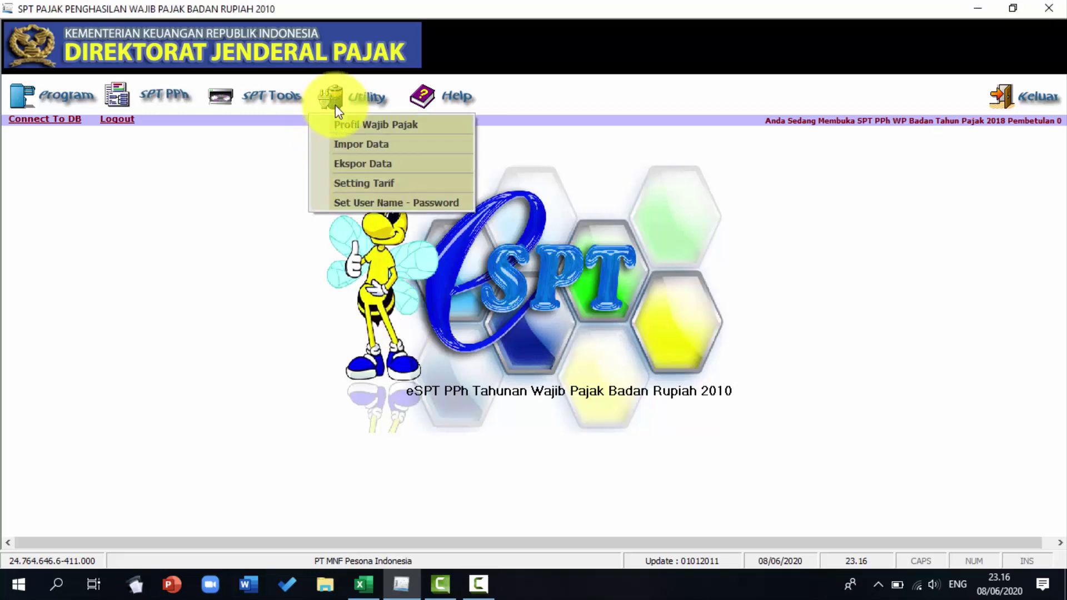
pyautogui.click(345, 163)
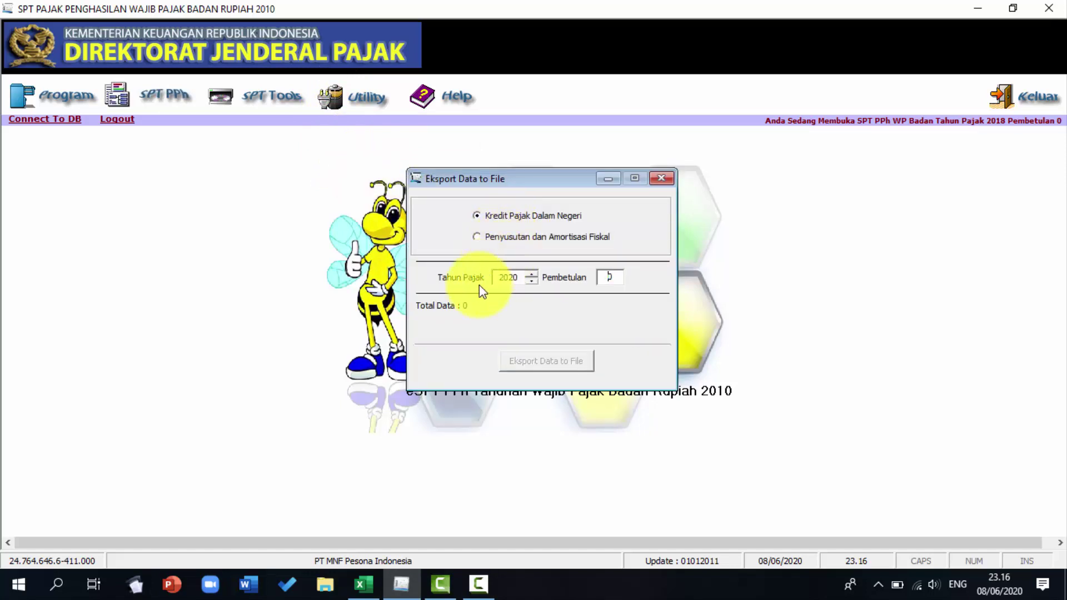
pyautogui.click(532, 282)
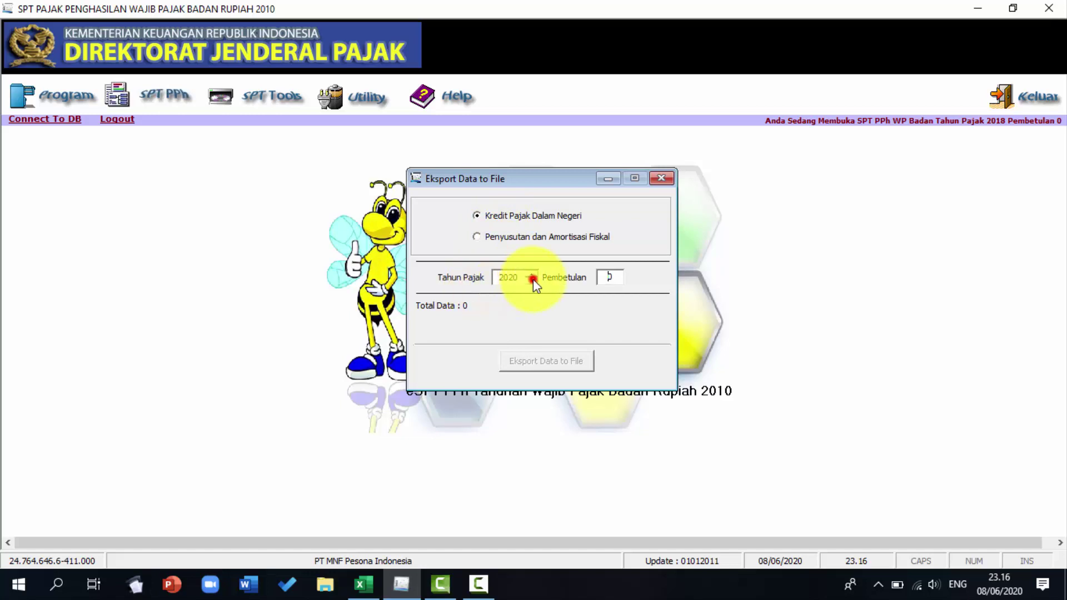
pyautogui.click(533, 281)
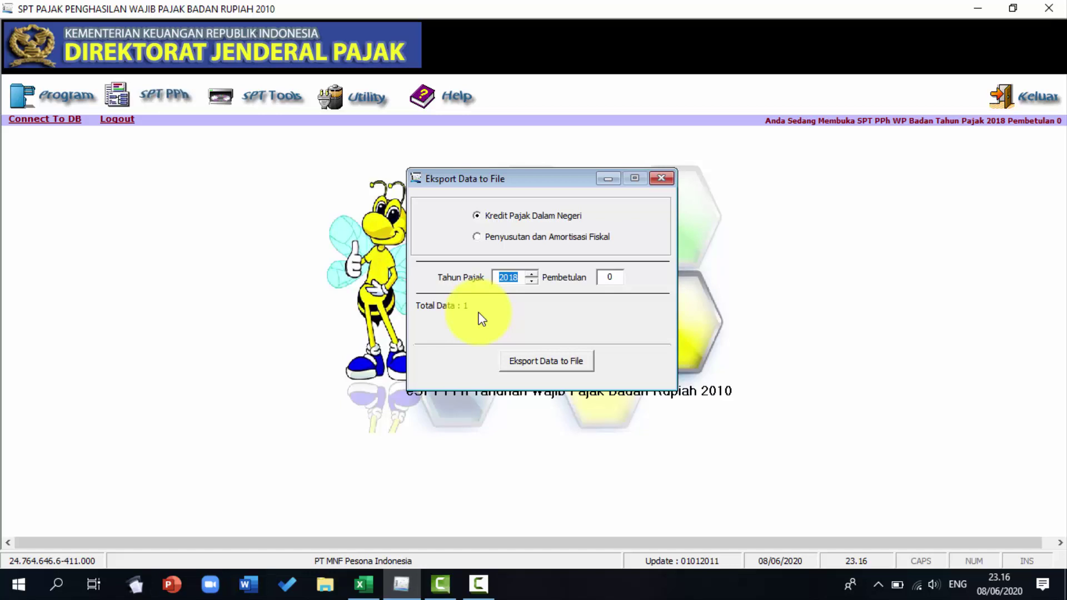
# Step: Export the credit data to drive E: as 'Impor Kredit Pajak', then close the window
pyautogui.click(561, 364)
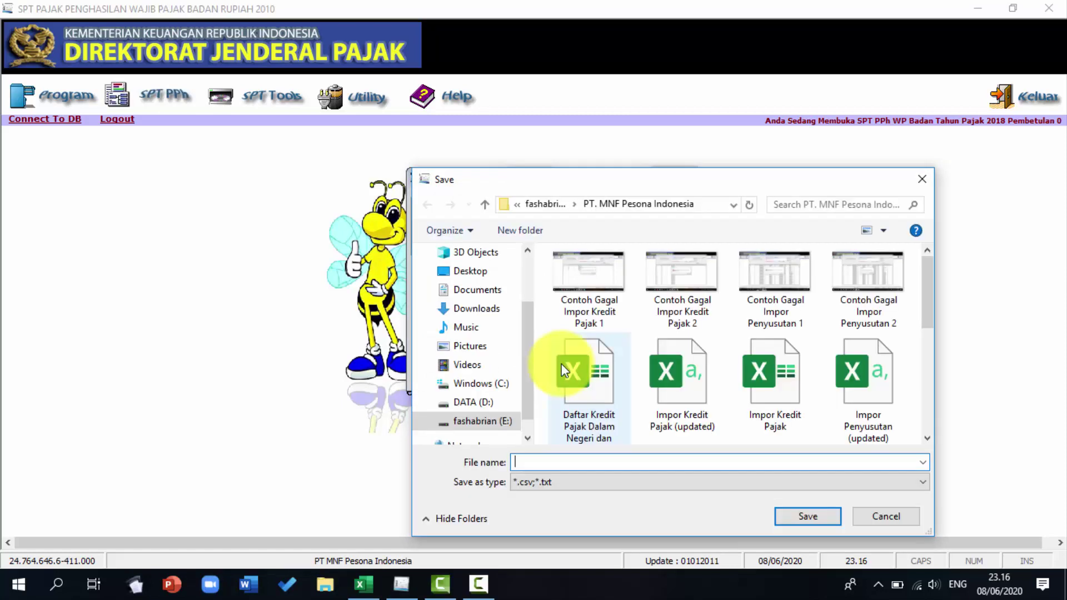
pyautogui.click(497, 422)
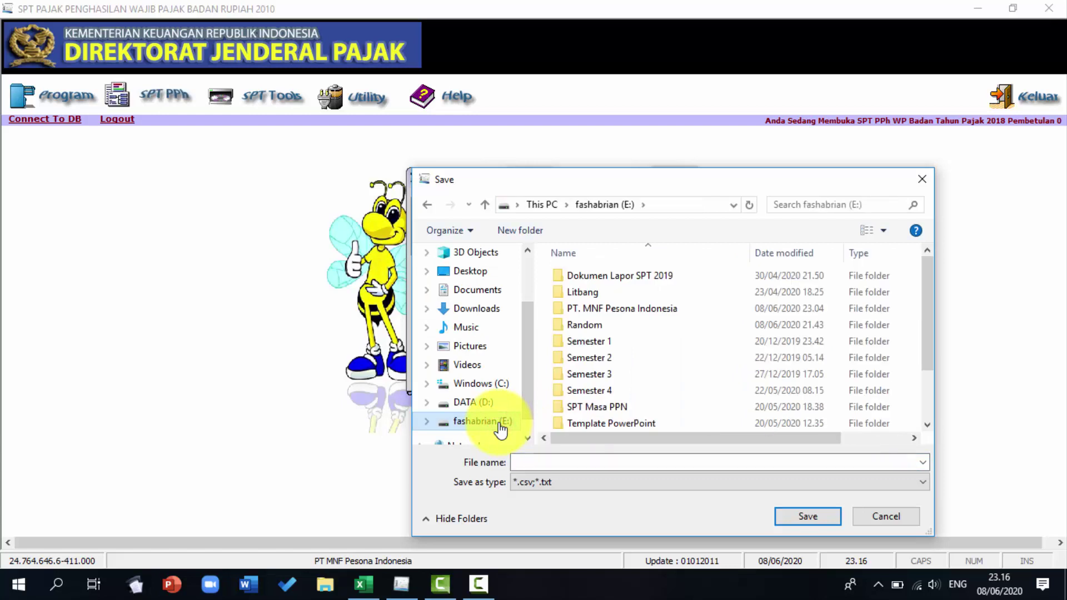
pyautogui.click(543, 464)
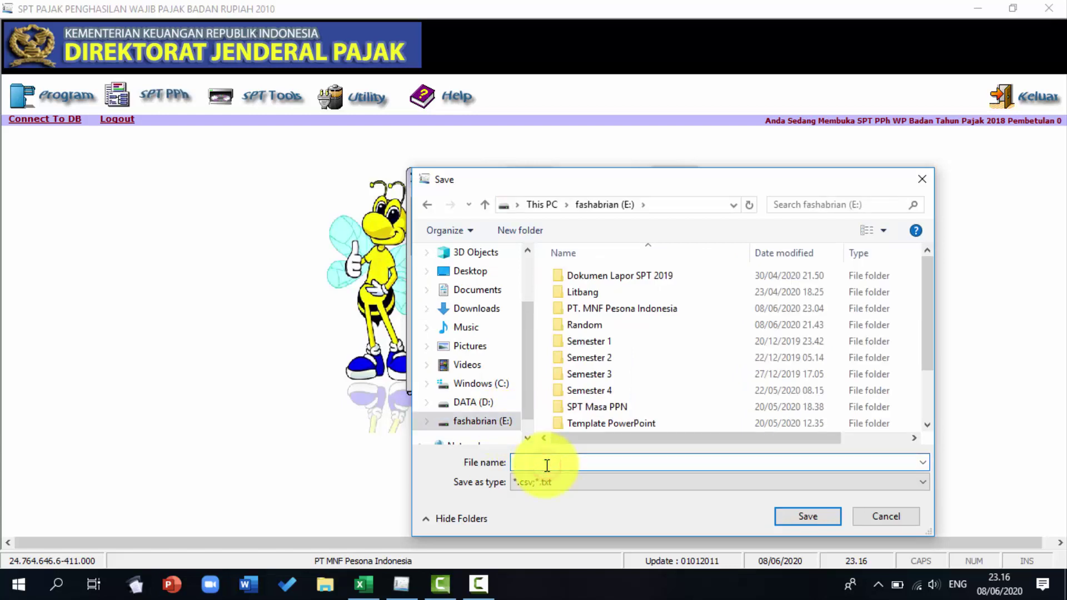
pyautogui.write('Impor Kredit Pajak')
pyautogui.click(788, 515)
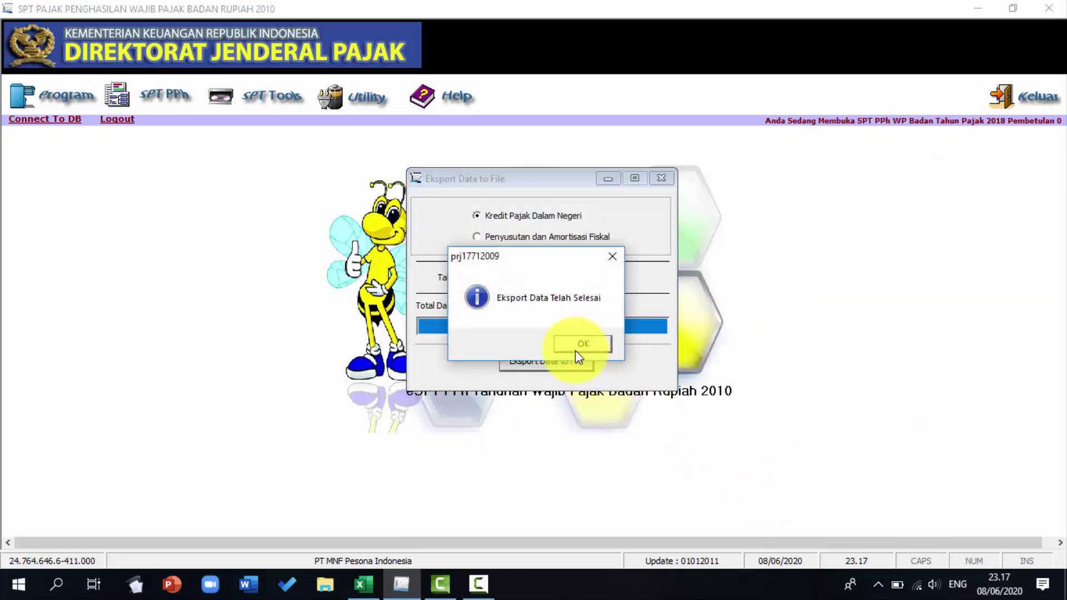
pyautogui.click(580, 344)
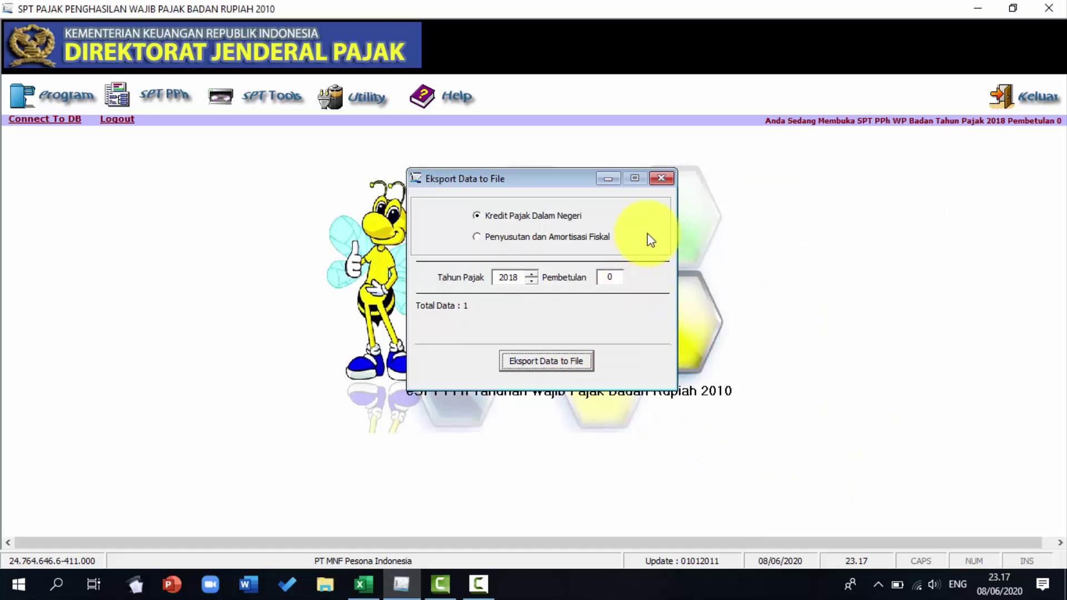
pyautogui.click(662, 178)
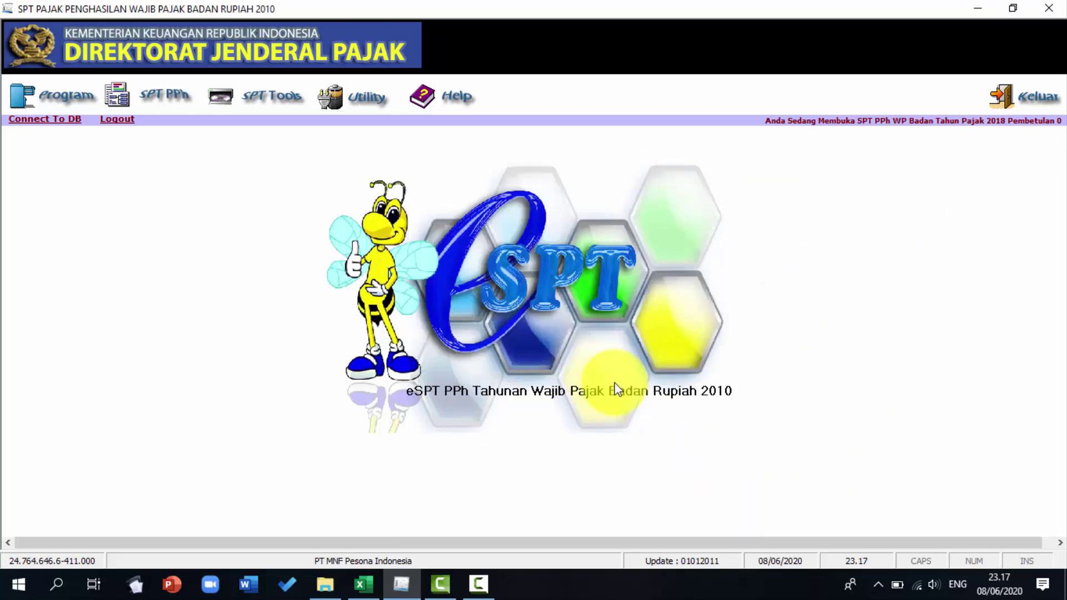
# Step: Open the exported 'Impor Kredit Pajak' file from the drive E: folder
pyautogui.hotkey('alt', 'Tab')
pyautogui.hotkey('alt', 'Tab')
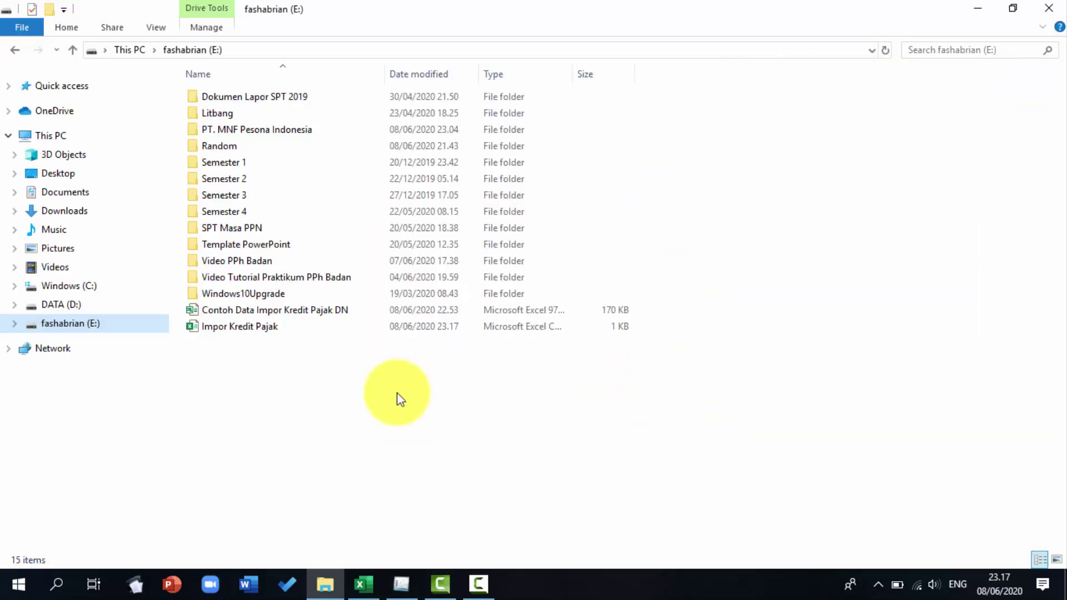
pyautogui.doubleClick(247, 328)
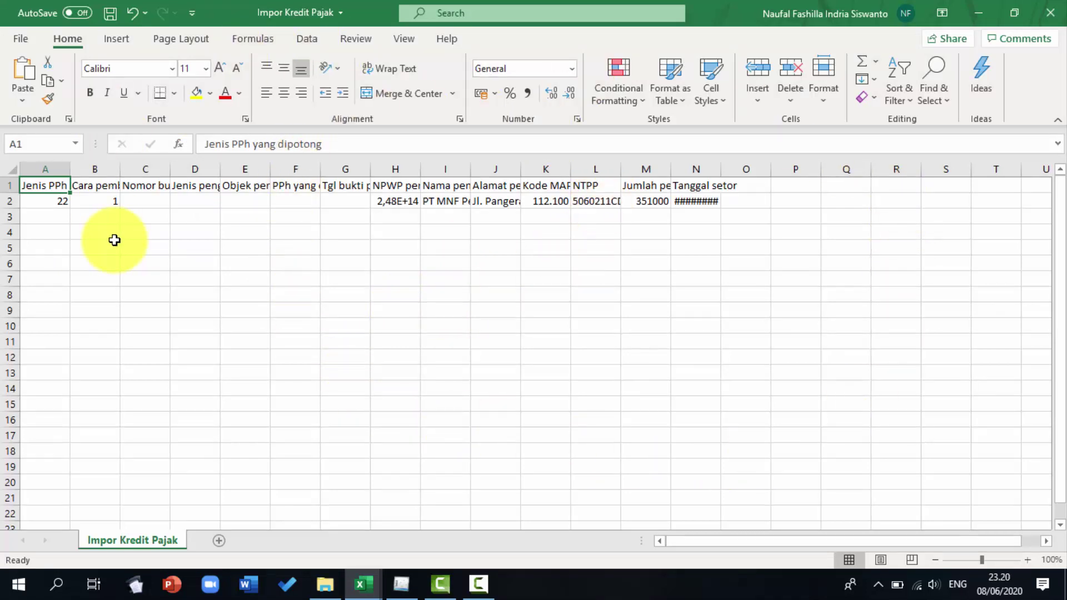
# Step: Save a copy as an Excel Workbook (*.xlsx) named 'Impor Kredit Pajak 1'
pyautogui.click(20, 39)
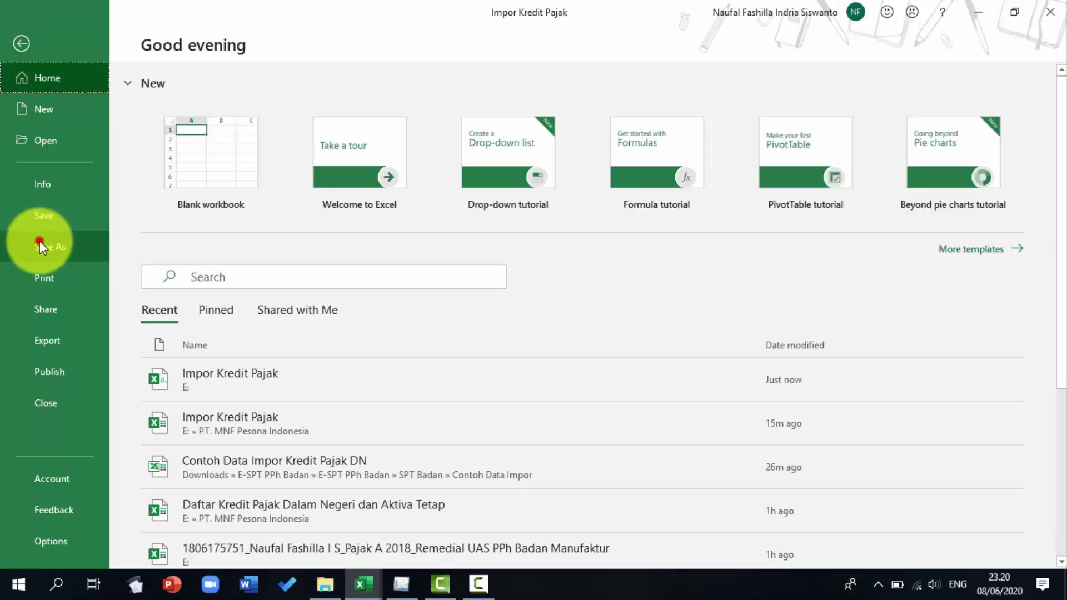
pyautogui.click(39, 241)
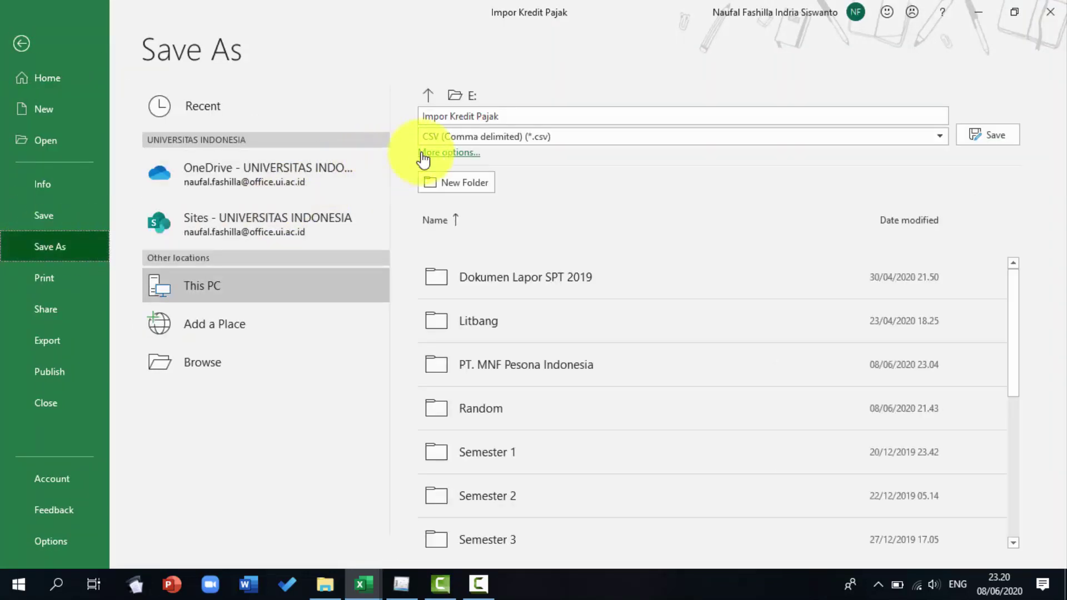
pyautogui.click(504, 116)
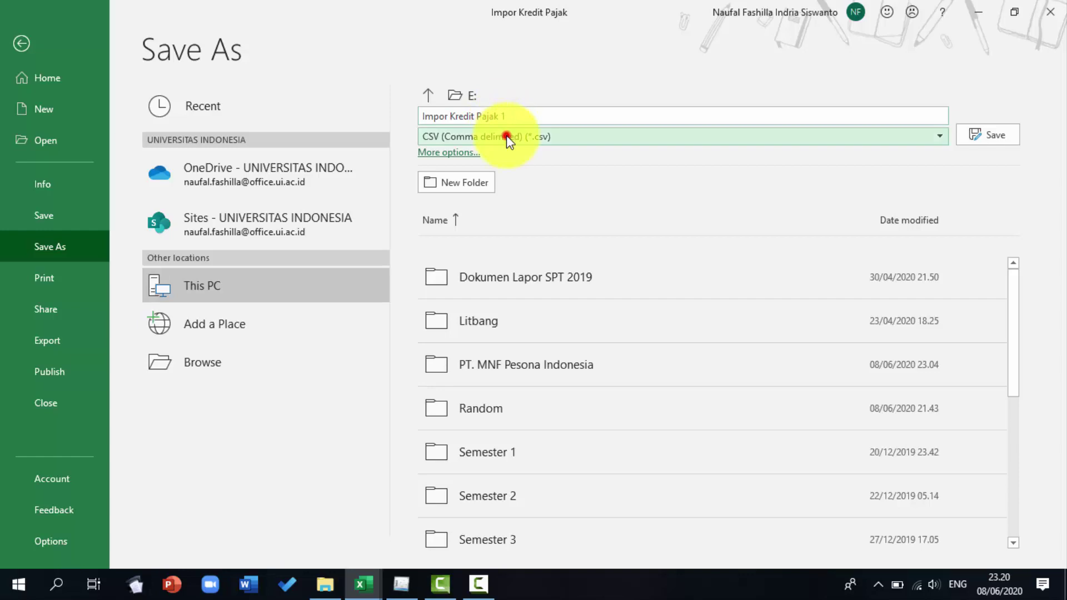
pyautogui.click(506, 135)
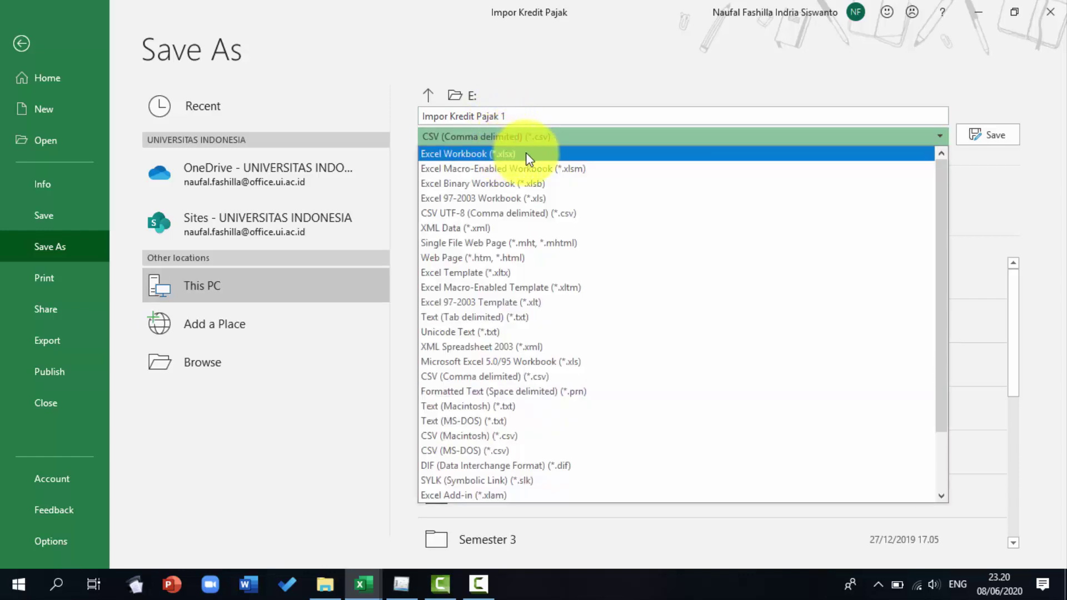
pyautogui.click(525, 154)
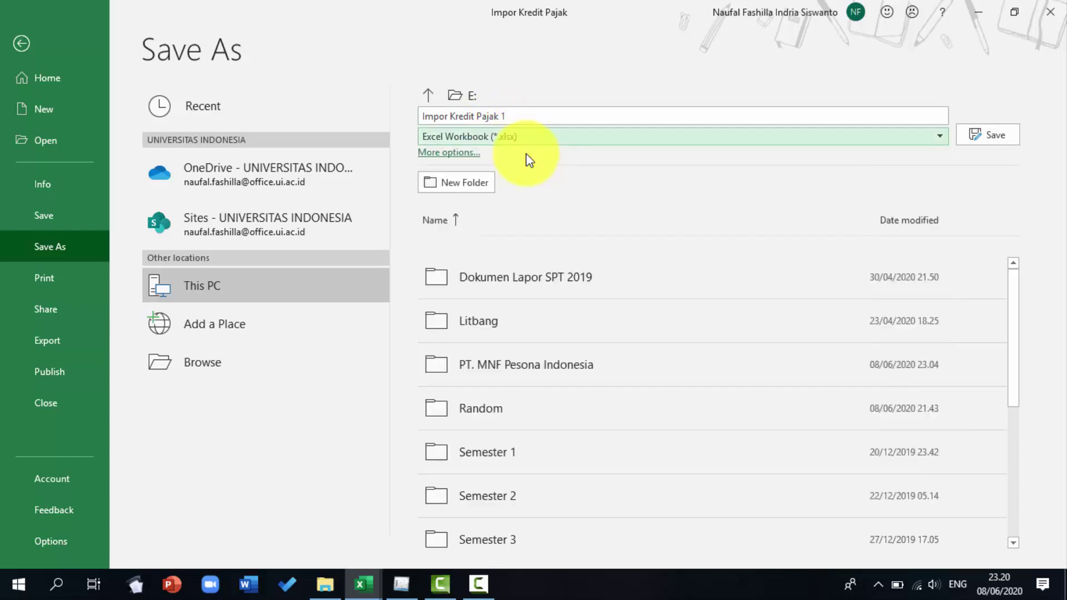
pyautogui.click(992, 135)
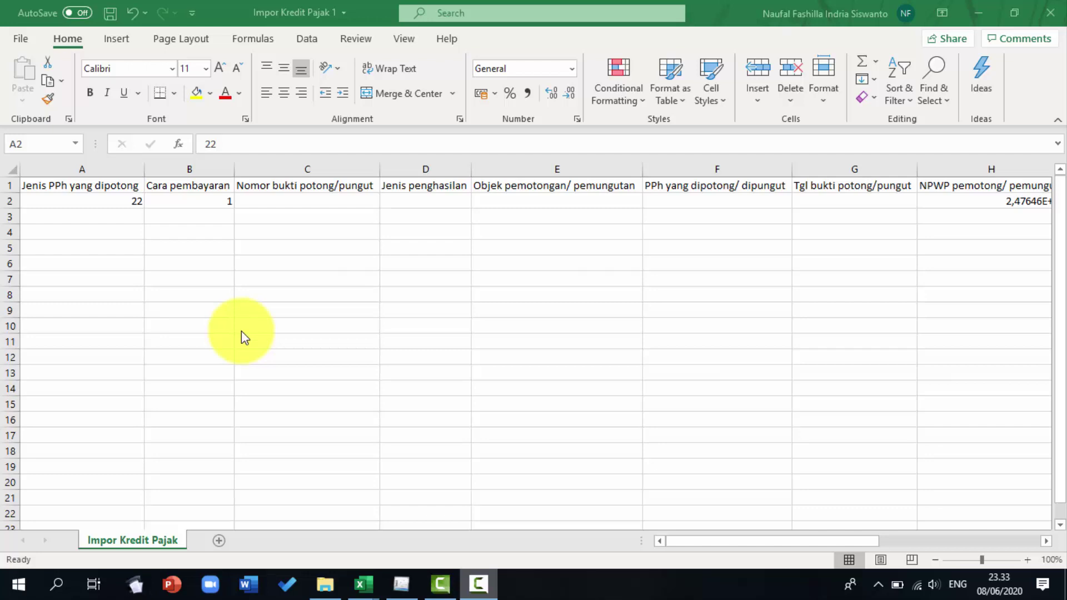
# Step: Delete data row 2 so only headers remain, then switch to the original workbook
pyautogui.click(12, 205)
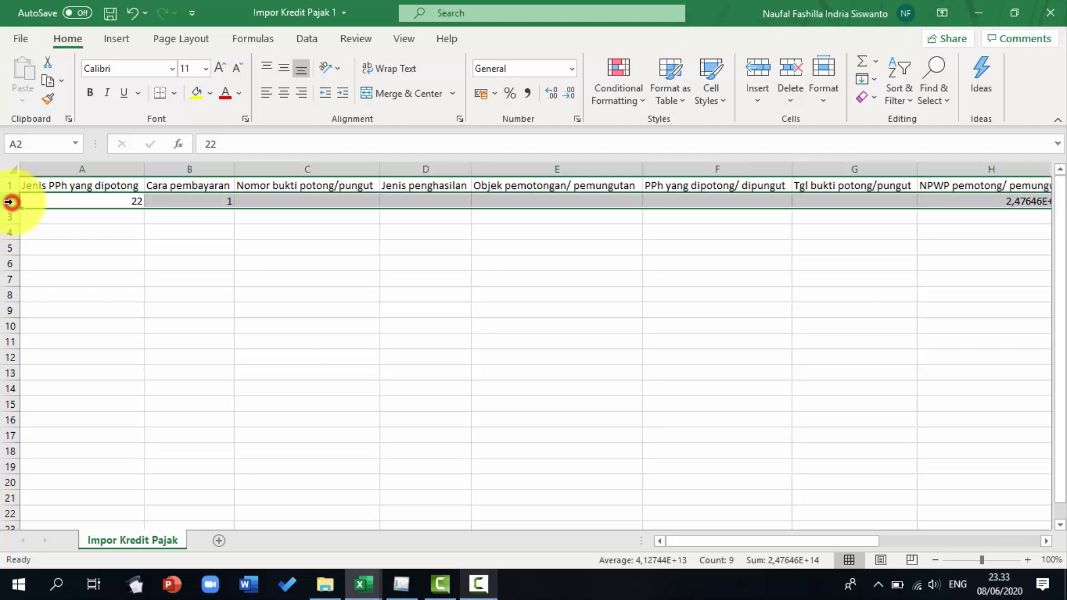
pyautogui.click(795, 77)
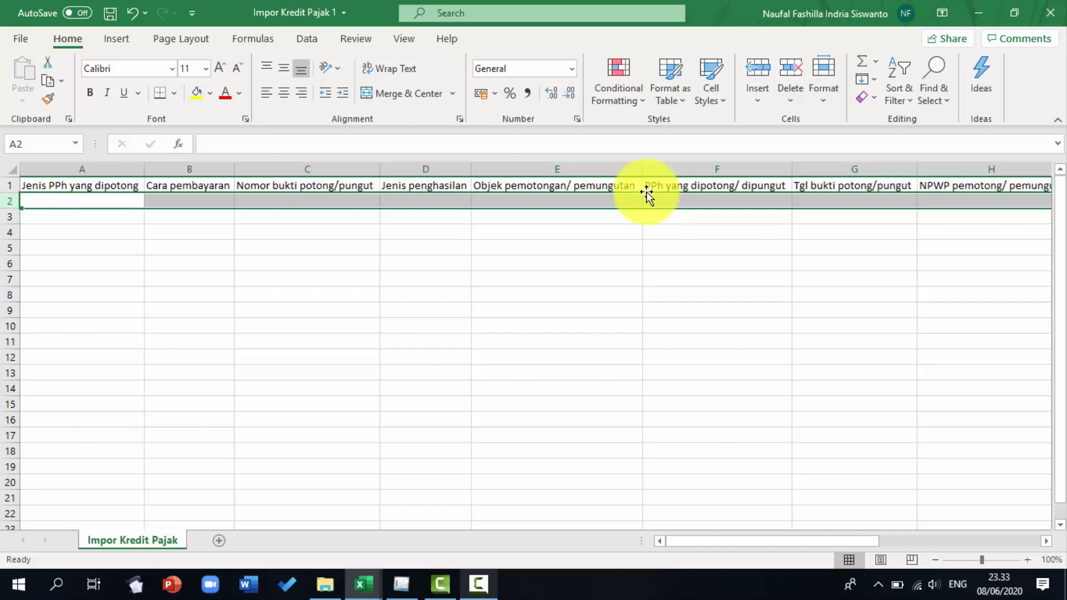
pyautogui.hotkey('alt', 'Tab')
pyautogui.hotkey('alt', 'Tab')
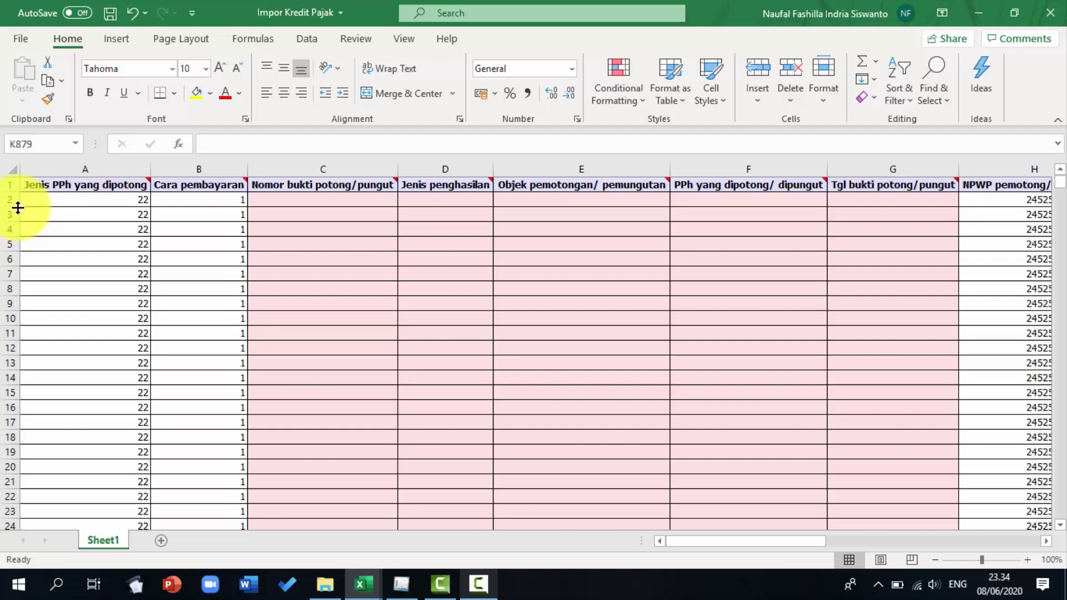
# Step: Copy the credit data block from row 3 down to the last record
pyautogui.moveTo(39, 216); pyautogui.dragTo(897, 420)
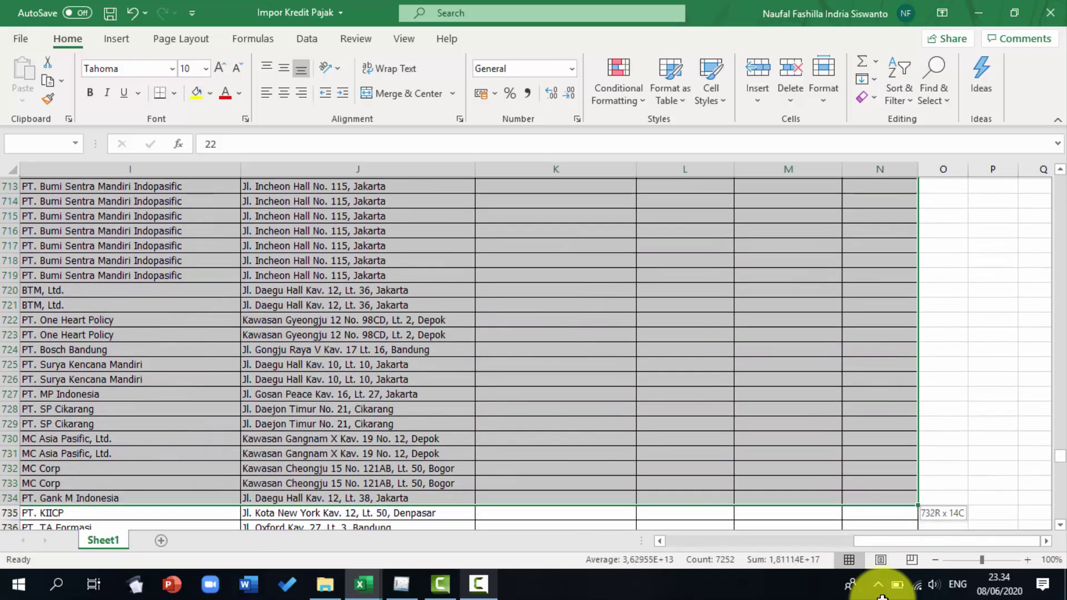
pyautogui.moveTo(883, 598); pyautogui.dragTo(868, 407)
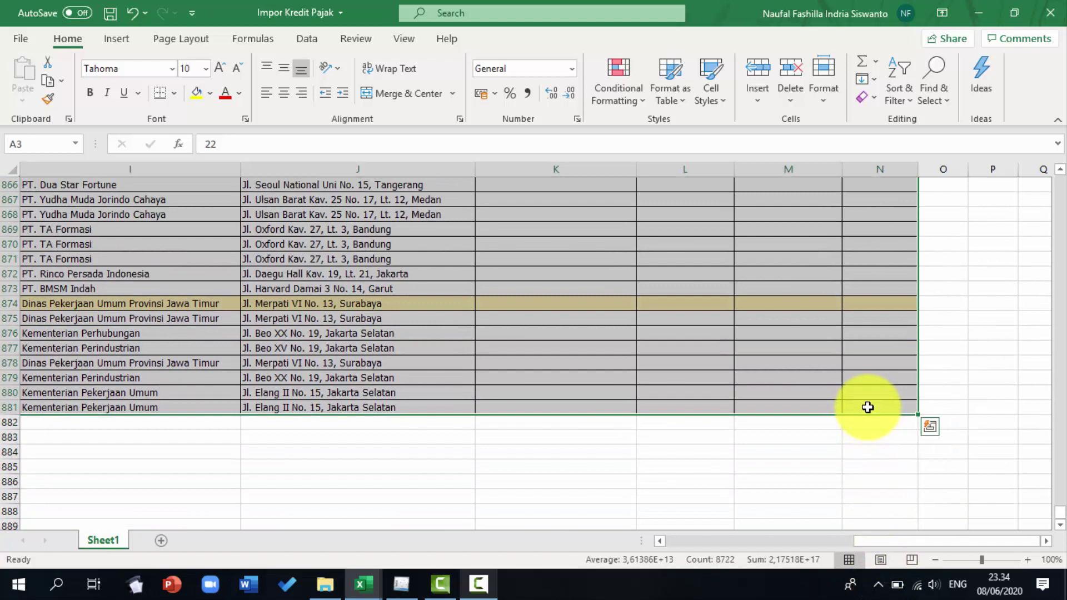
pyautogui.hotkey('ctrl', 'c')
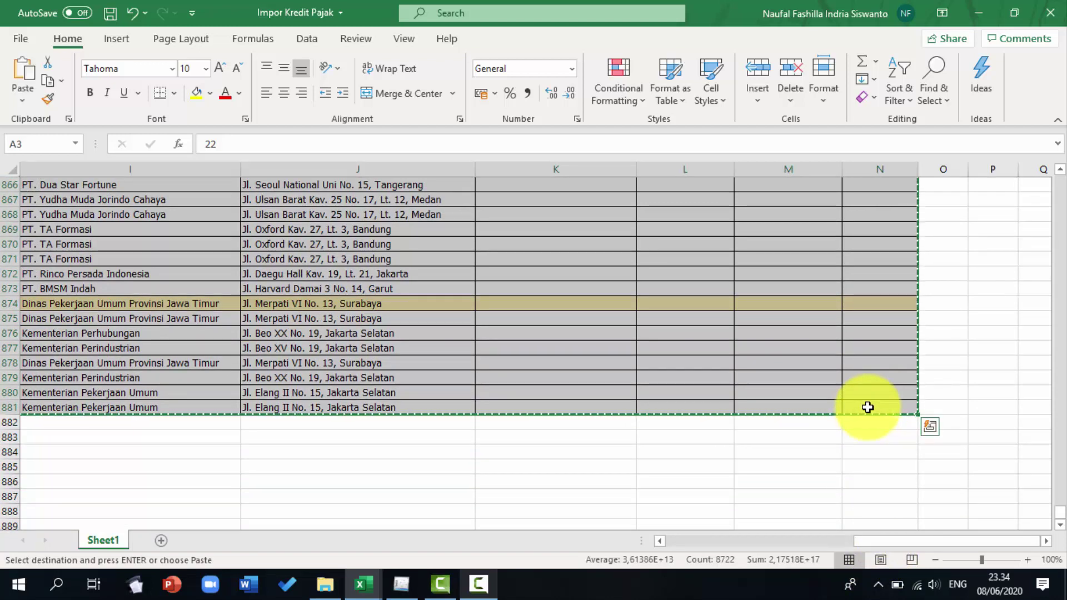
# Step: Paste the rows into Impor Kredit Pajak 1 at A2 as values and number formatting, then save
pyautogui.hotkey('alt', 'Tab')
pyautogui.hotkey('alt', 'shift', 'Tab')
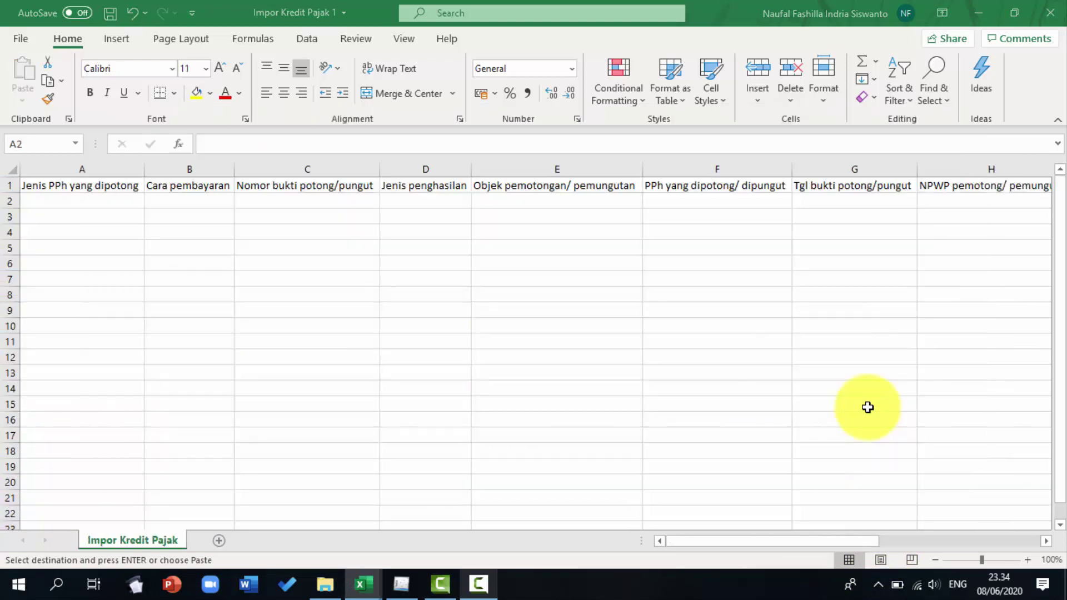
pyautogui.click(97, 203)
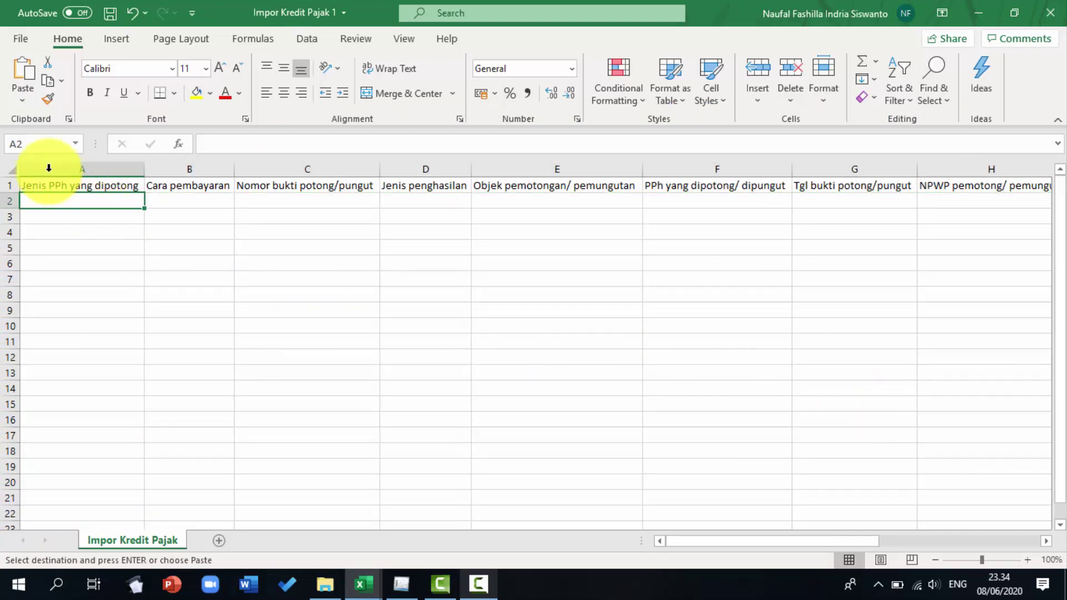
pyautogui.click(22, 101)
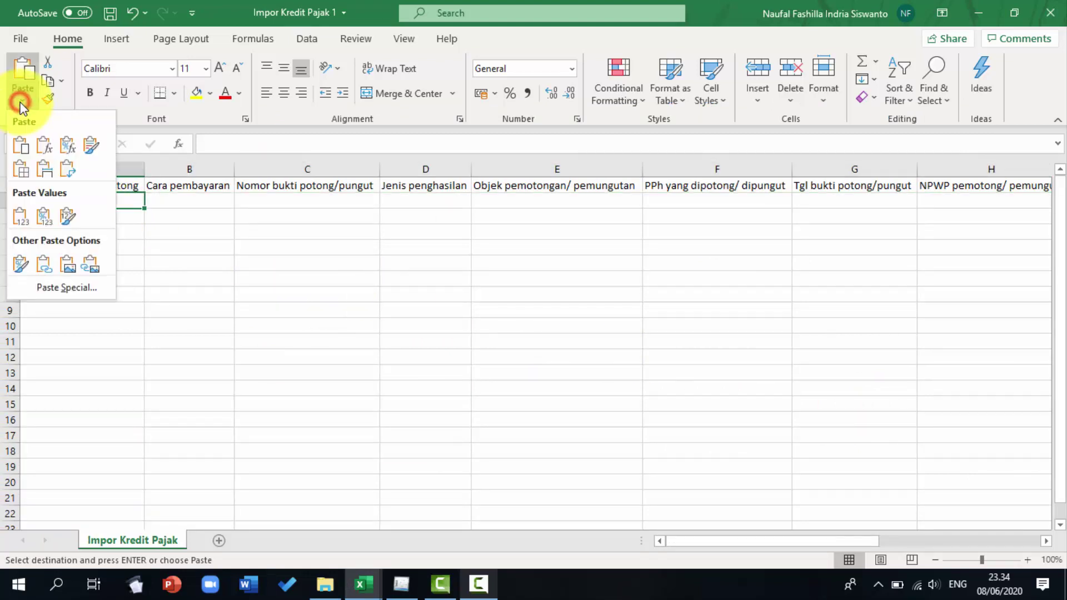
pyautogui.click(44, 222)
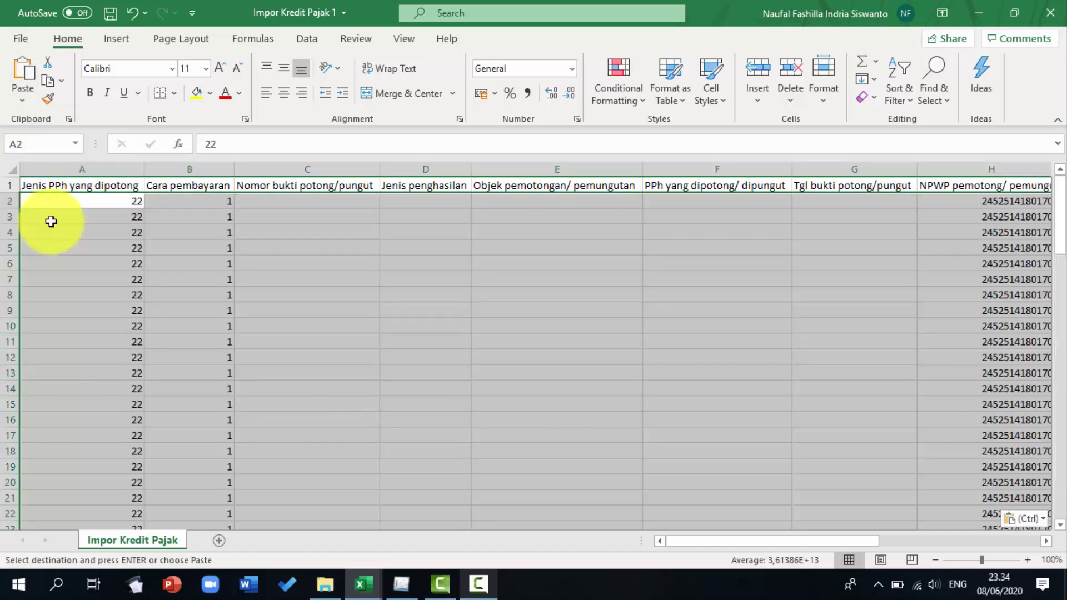
pyautogui.press('Return')
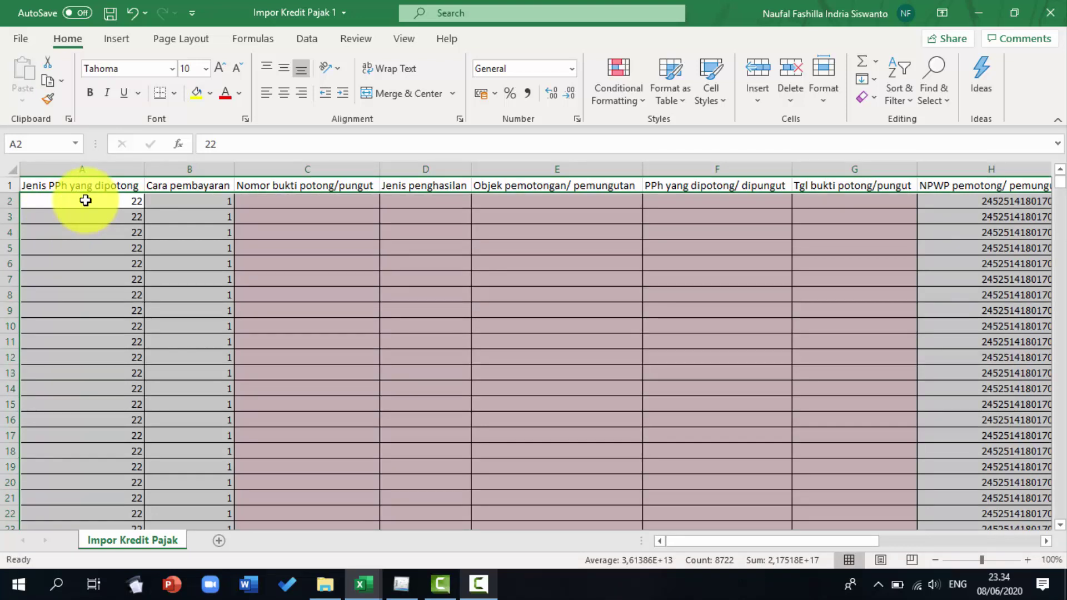
pyautogui.click(85, 201)
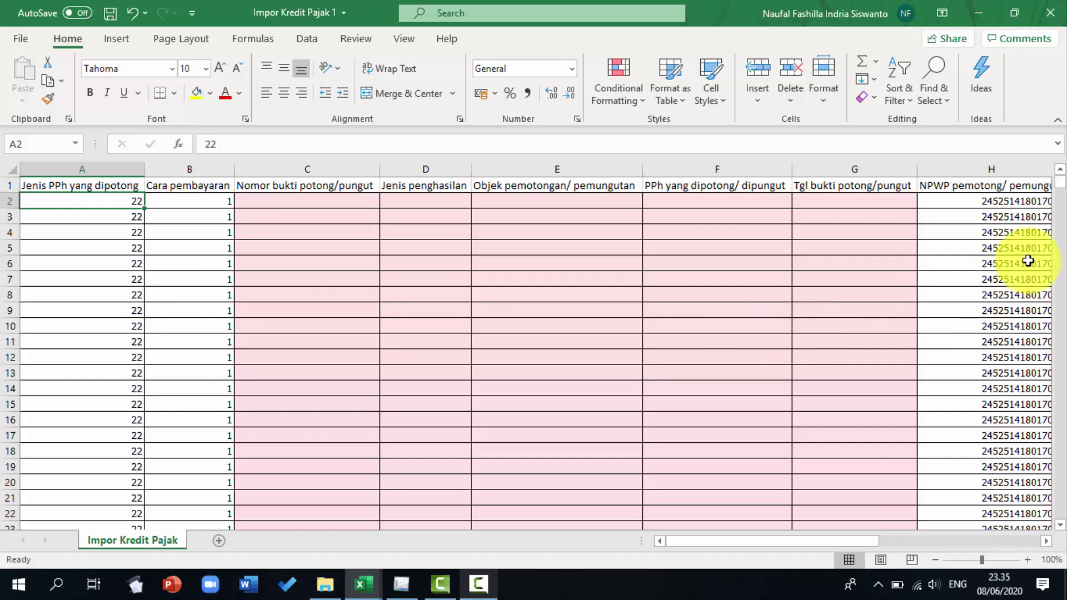
pyautogui.moveTo(1060, 180); pyautogui.dragTo(1048, 564)
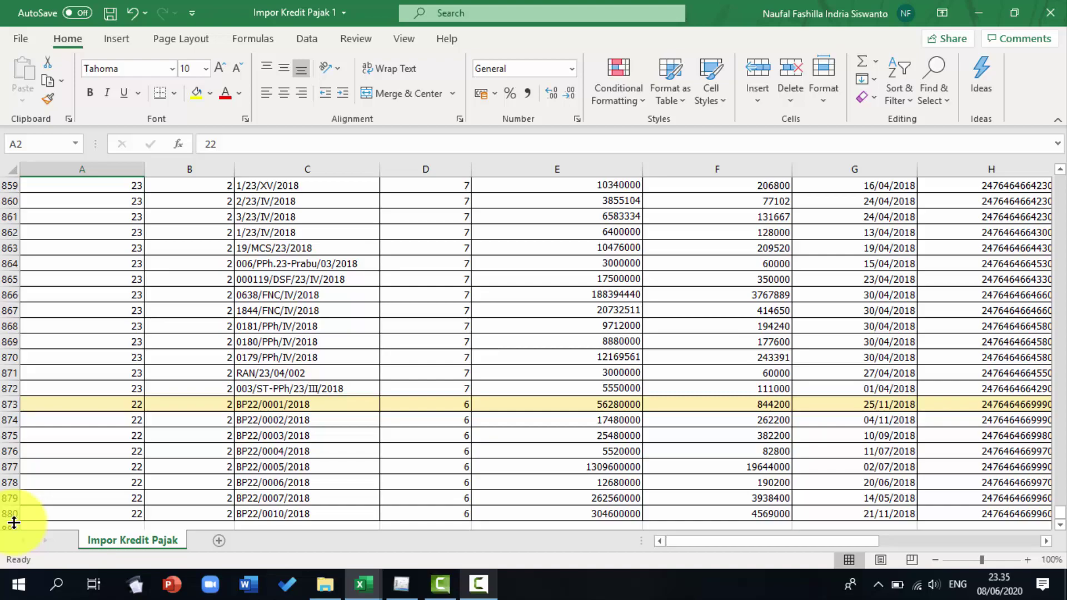
pyautogui.hotkey('ctrl', 's')
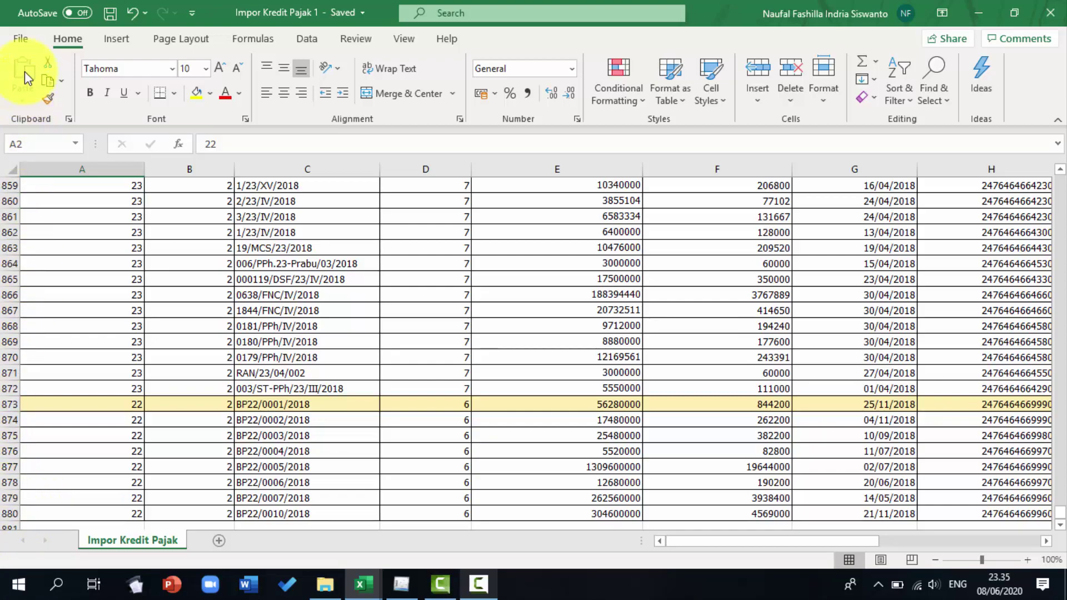
# Step: Save Impor Kredit Pajak 1 as a CSV (Comma delimited) (*.csv) file
pyautogui.click(24, 35)
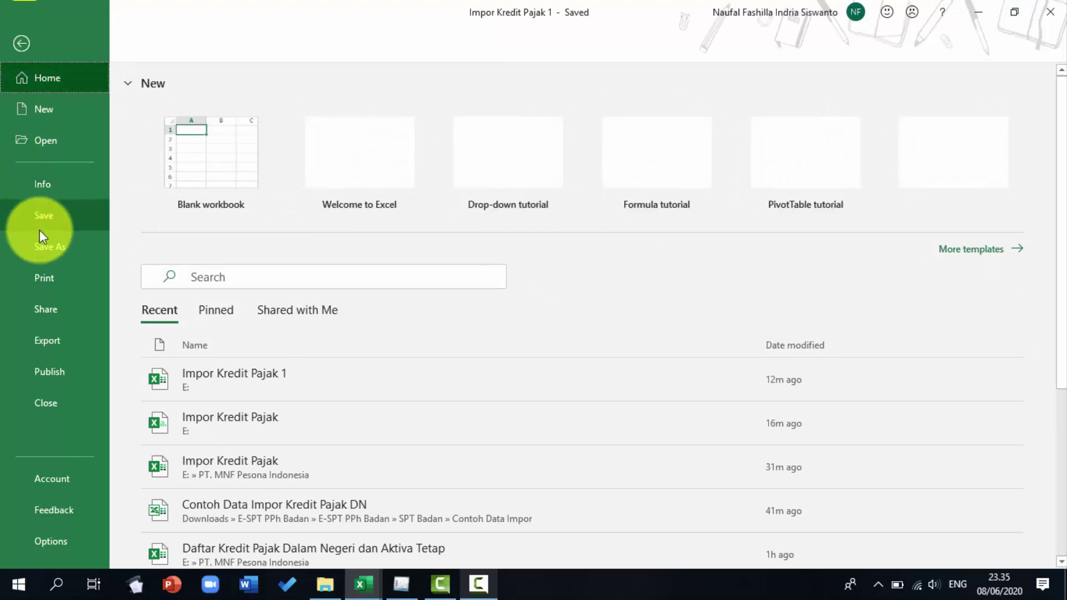
pyautogui.click(54, 251)
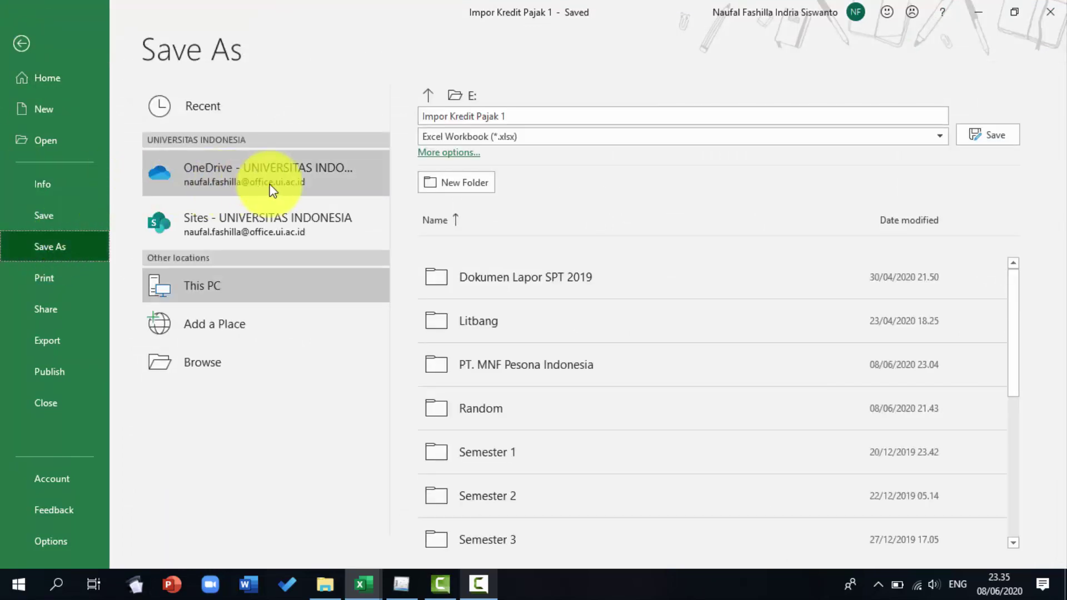
pyautogui.click(472, 138)
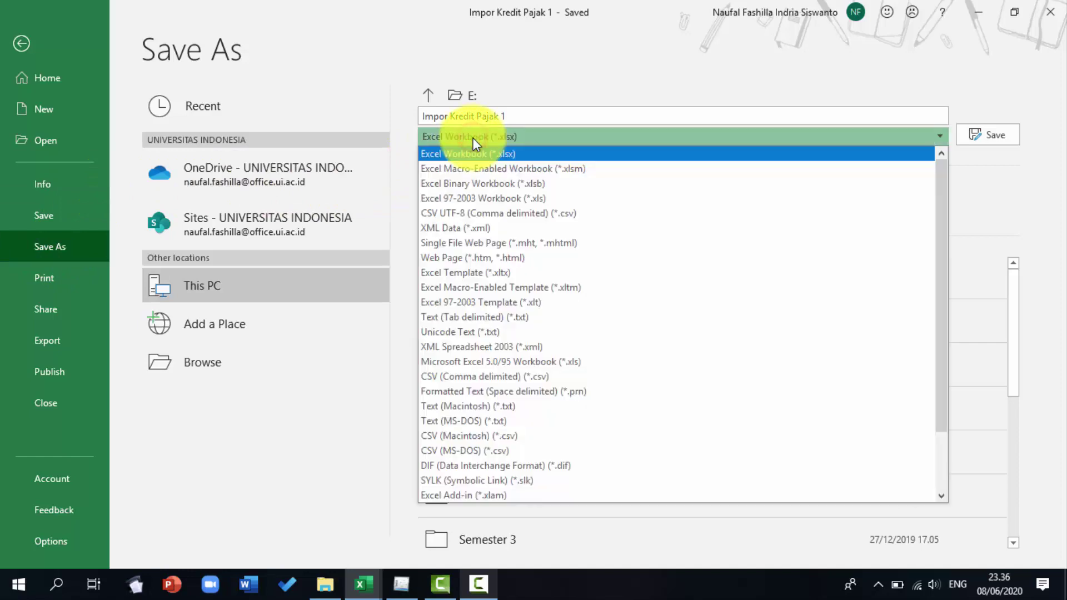
pyautogui.click(476, 376)
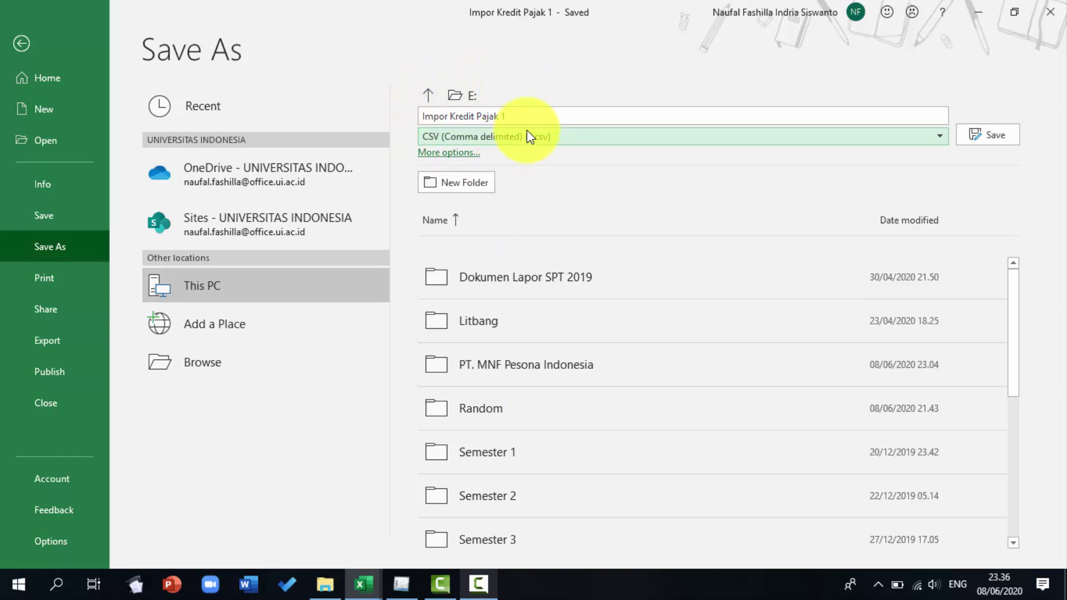
pyautogui.click(983, 135)
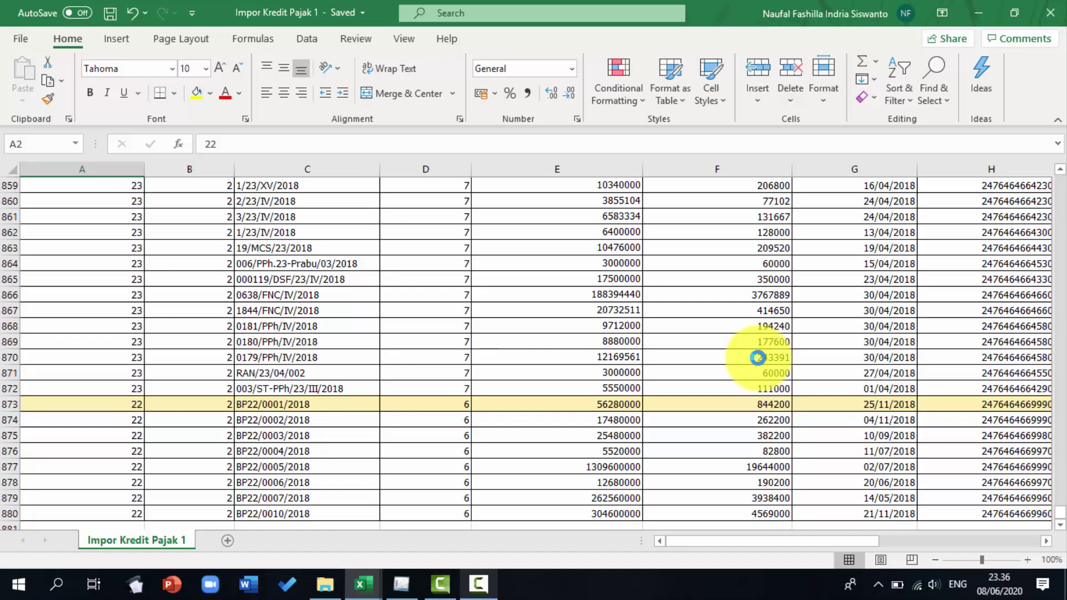
# Step: Close the Excel workbook and open e-SPT's Impor Data window with tax year 2018
pyautogui.click(1048, 12)
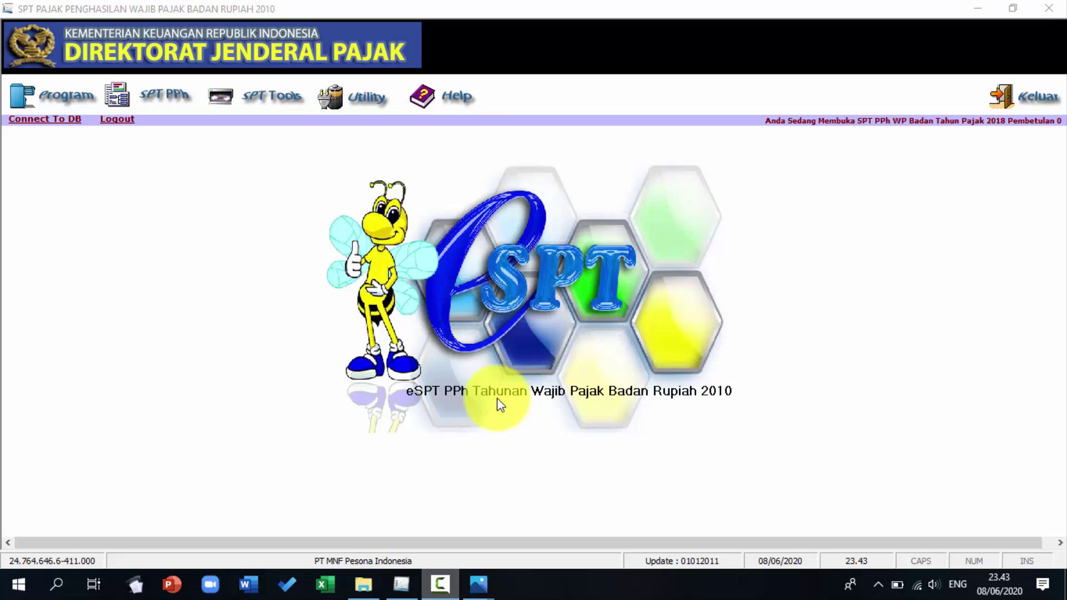
pyautogui.click(364, 98)
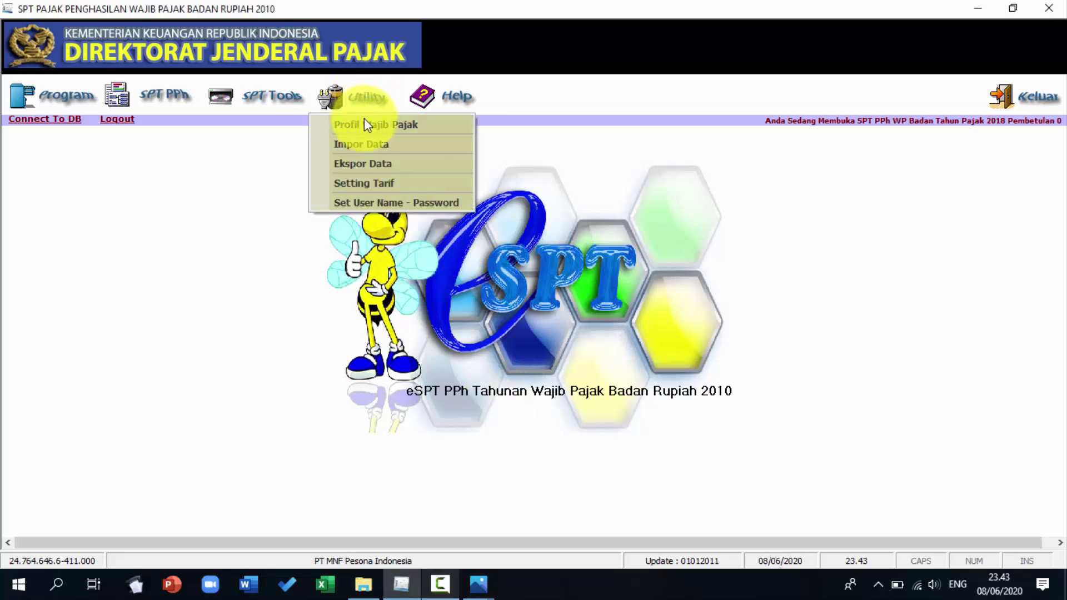
pyautogui.click(364, 139)
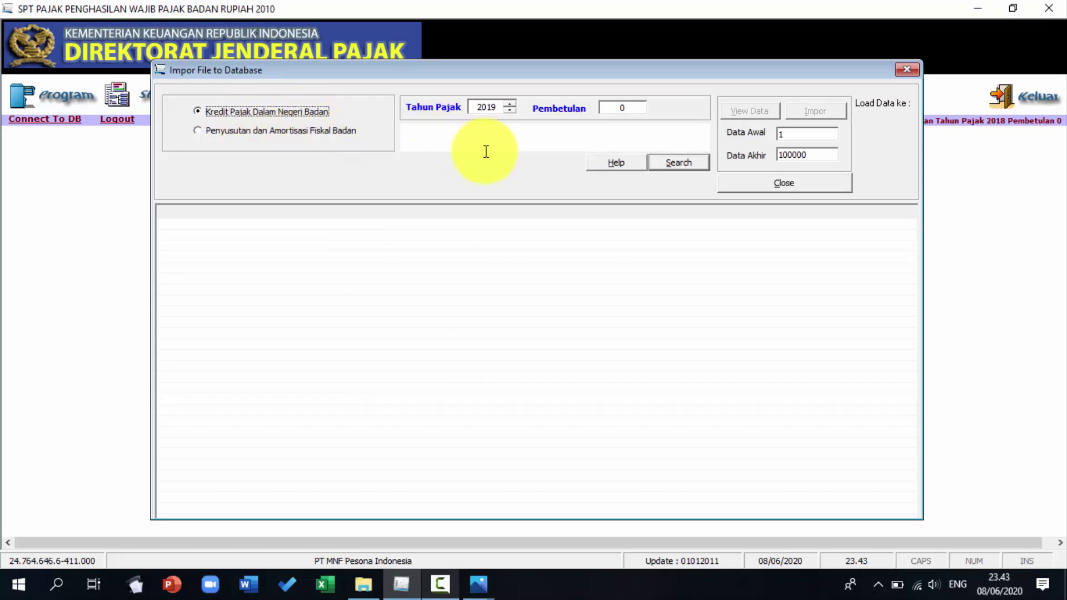
pyautogui.click(515, 111)
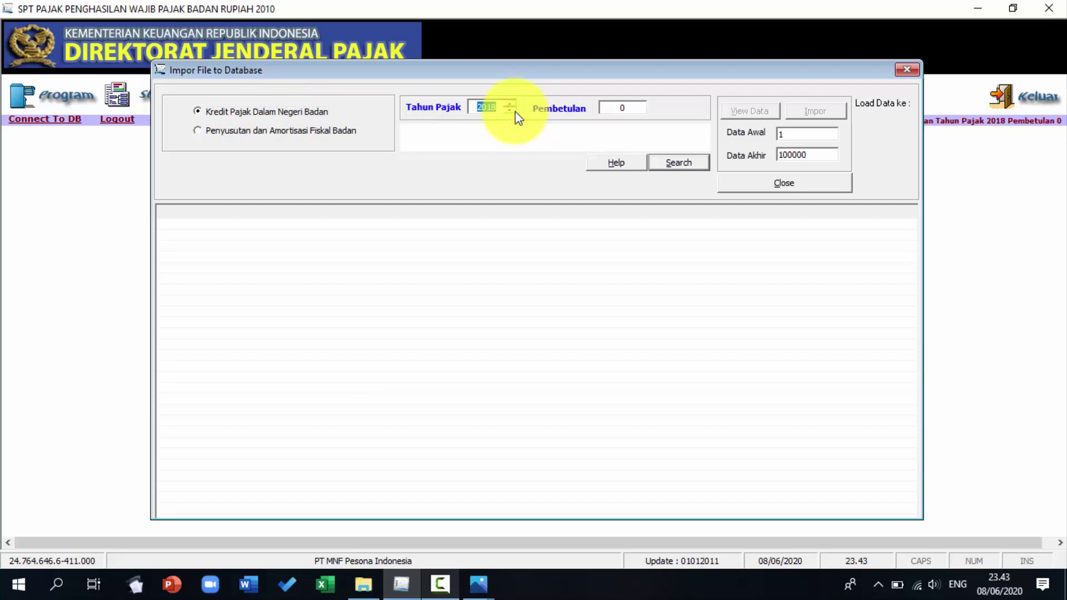
# Step: Load Impor Kredit Pajak 1.csv into the importer and confirm the 879-rows message
pyautogui.click(671, 166)
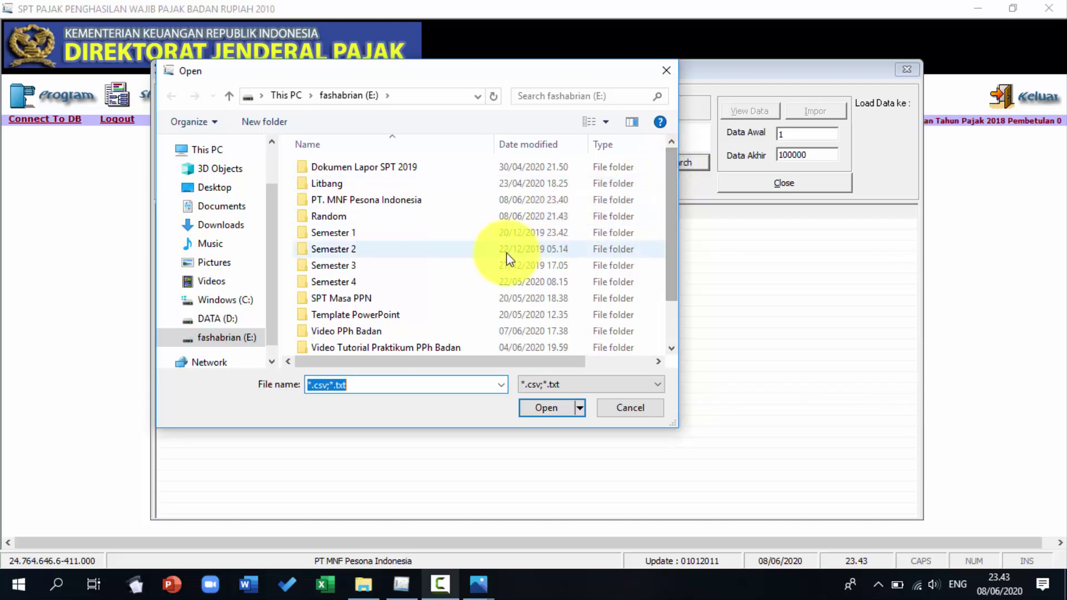
pyautogui.scroll(-1, 497, 266)
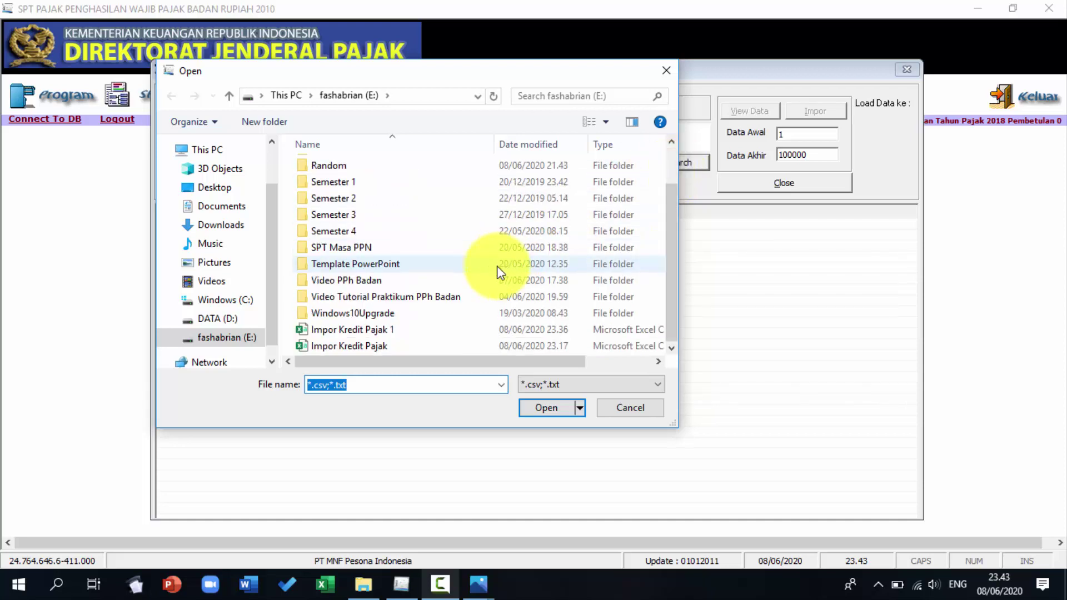
pyautogui.click(420, 329)
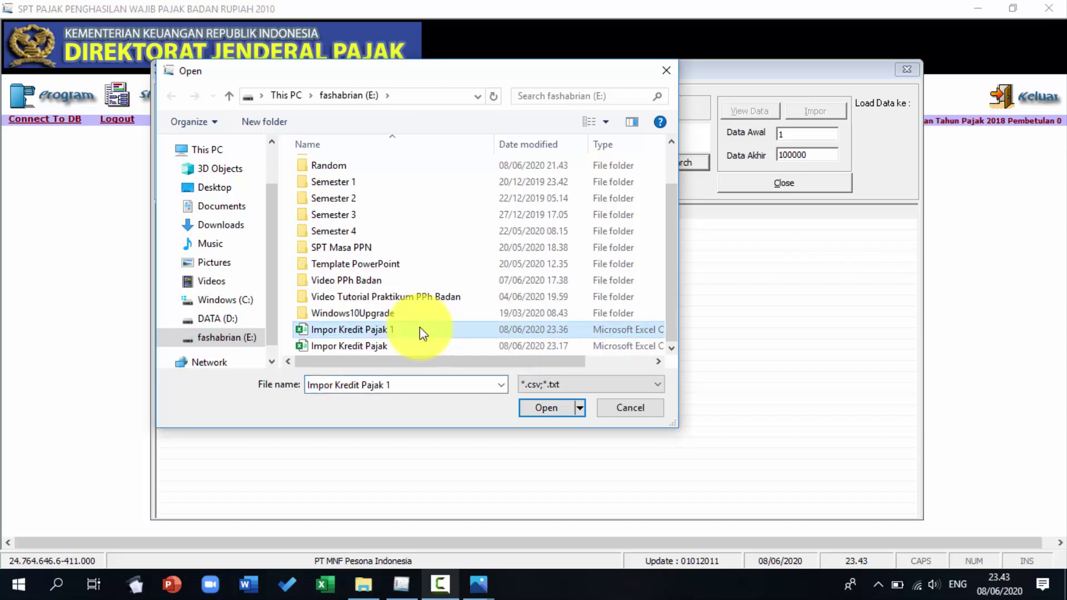
pyautogui.click(542, 409)
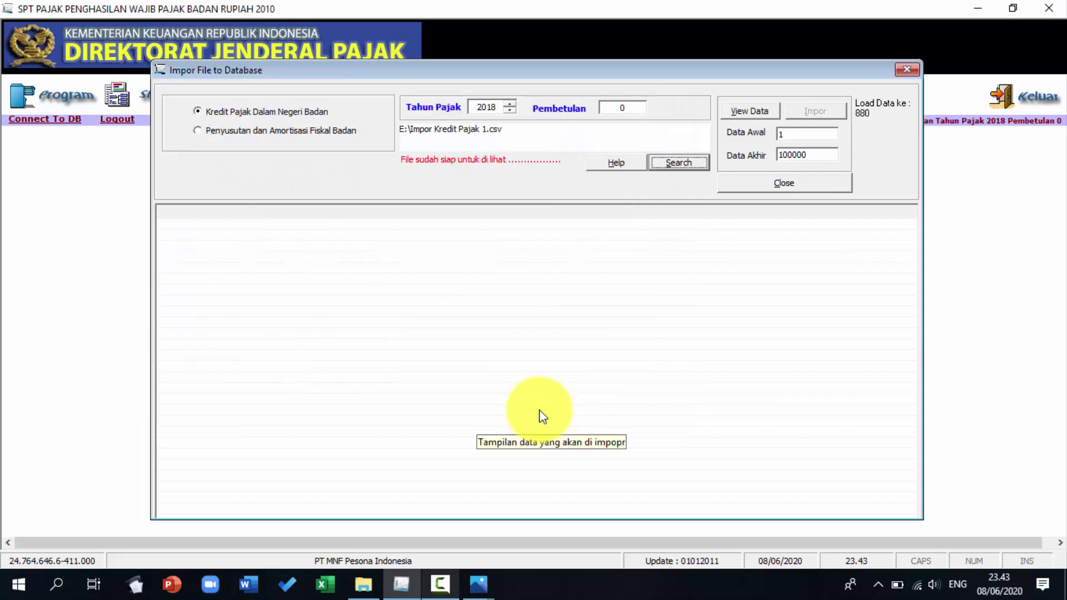
pyautogui.click(742, 114)
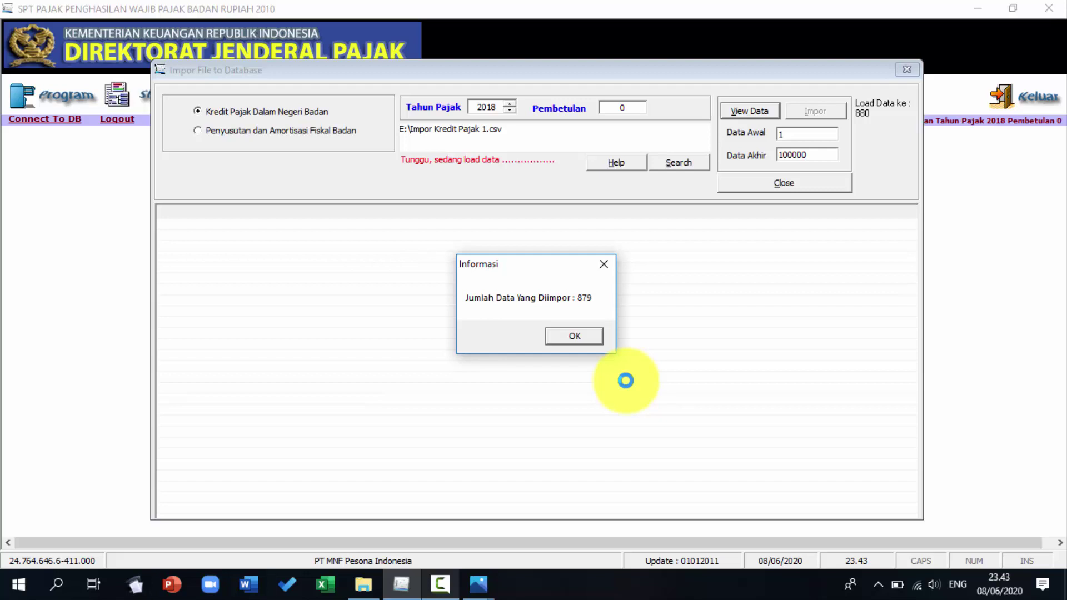
pyautogui.click(594, 338)
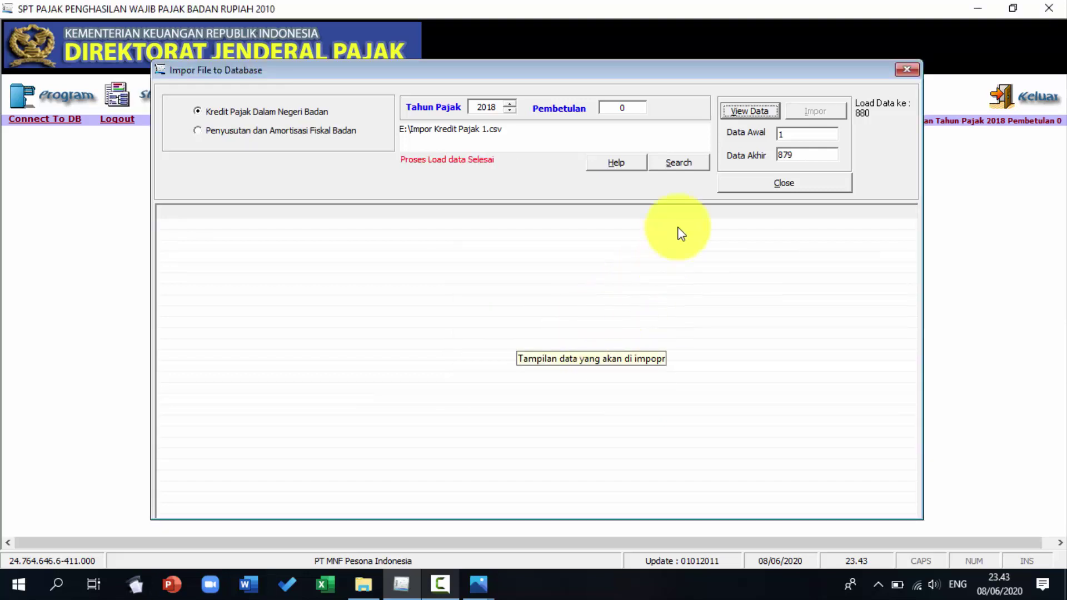
# Step: Preview the loaded credit rows in the import grid
pyautogui.click(750, 113)
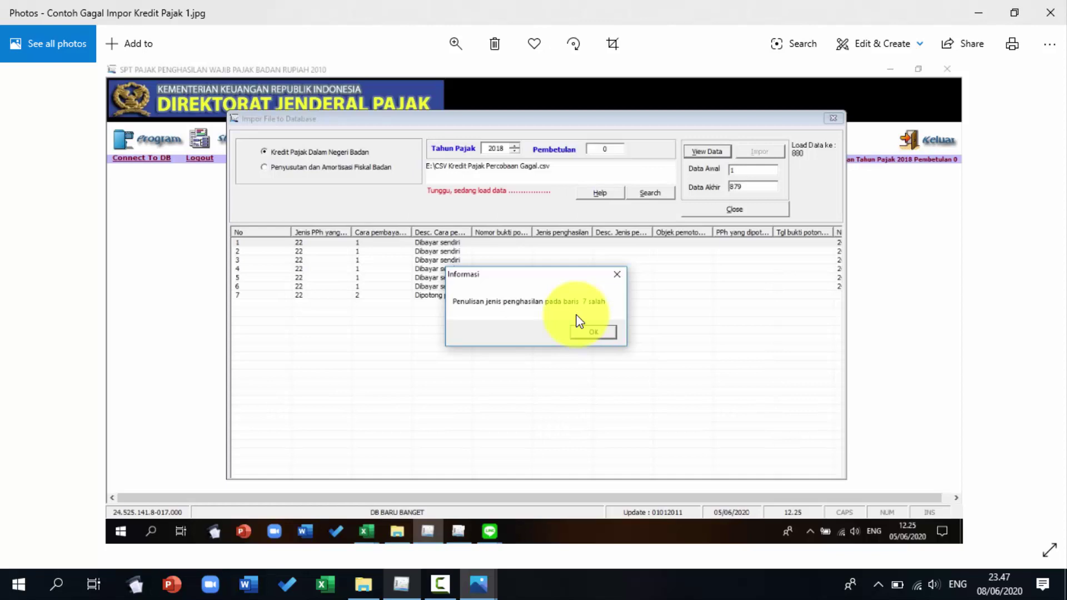
# Step: Switch from Photos back to the e-SPT Impor File to Database window
pyautogui.hotkey('alt', 'Tab')
pyautogui.hotkey('alt', 'Tab')
pyautogui.hotkey('alt', 'Tab')
pyautogui.hotkey('alt', 'Tab')
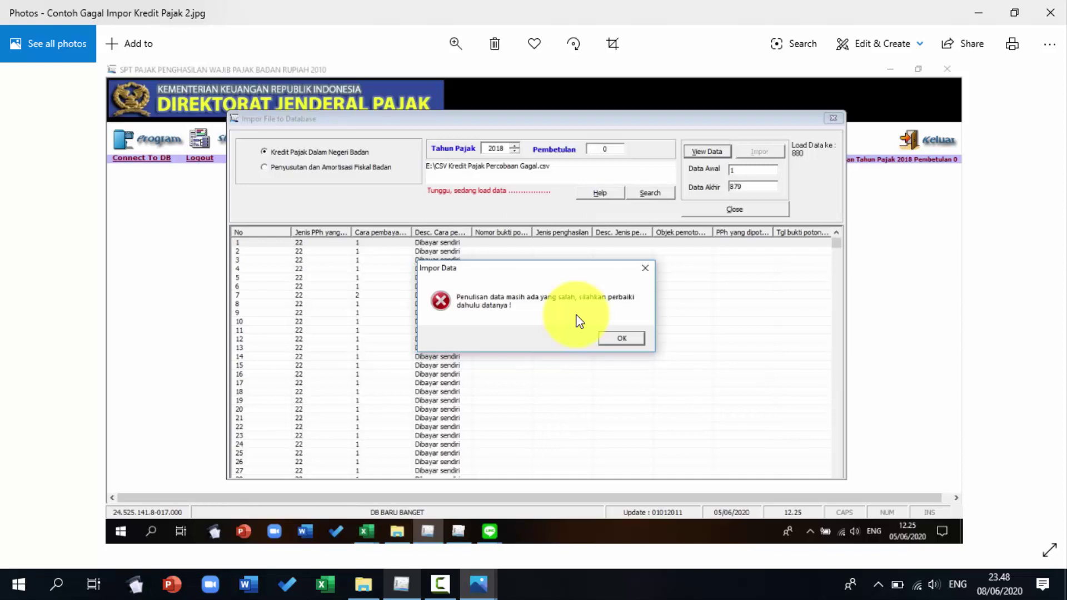
pyautogui.hotkey('alt', 'Tab')
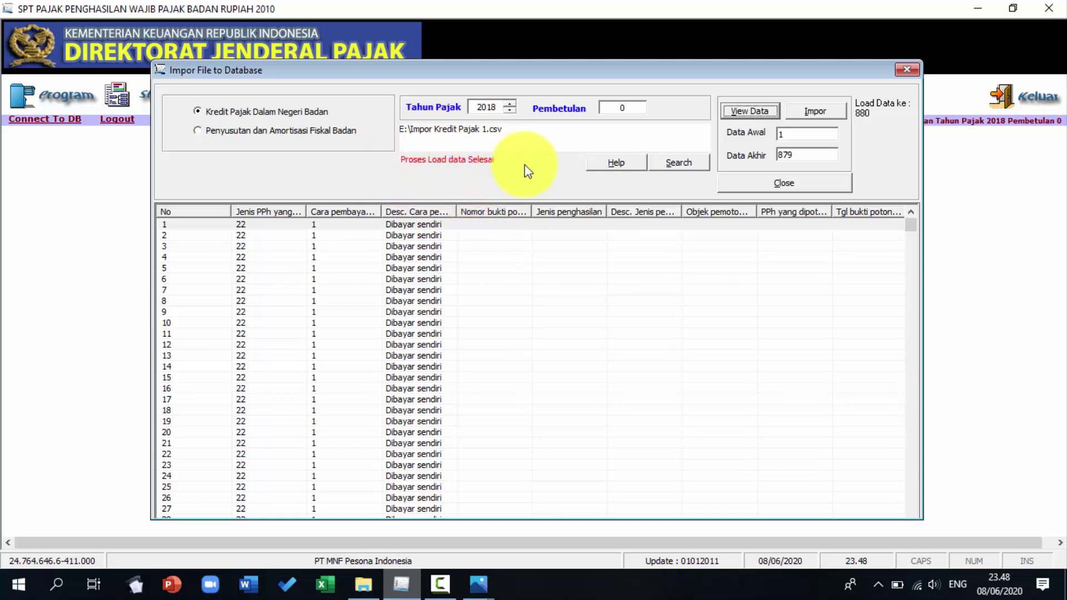
# Step: Import the loaded credit rows from Impor Kredit Pajak 1.csv and acknowledge the completion message
pyautogui.click(812, 113)
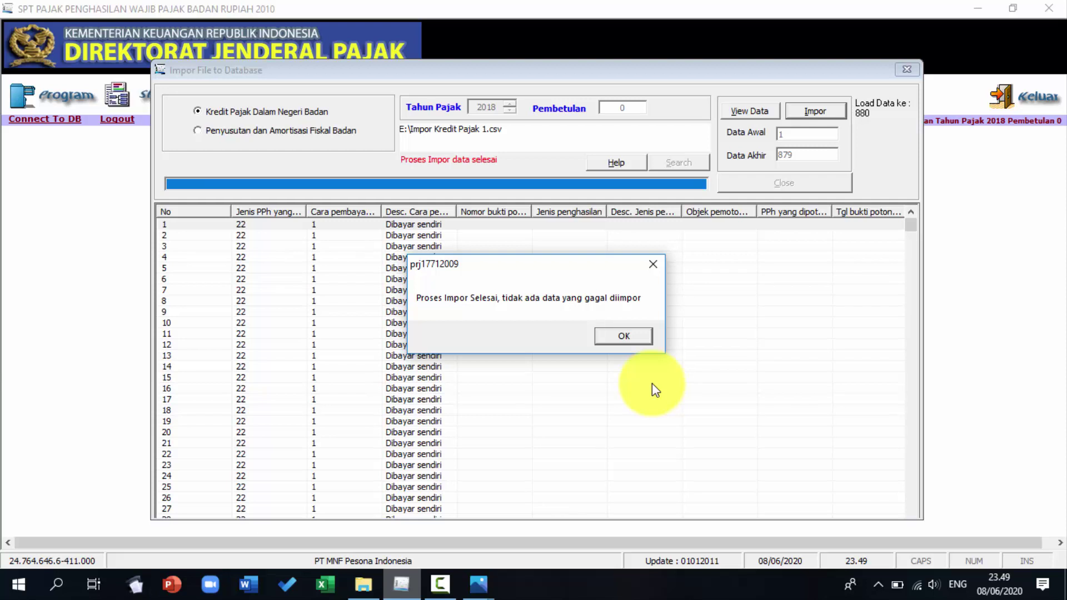
pyautogui.click(632, 339)
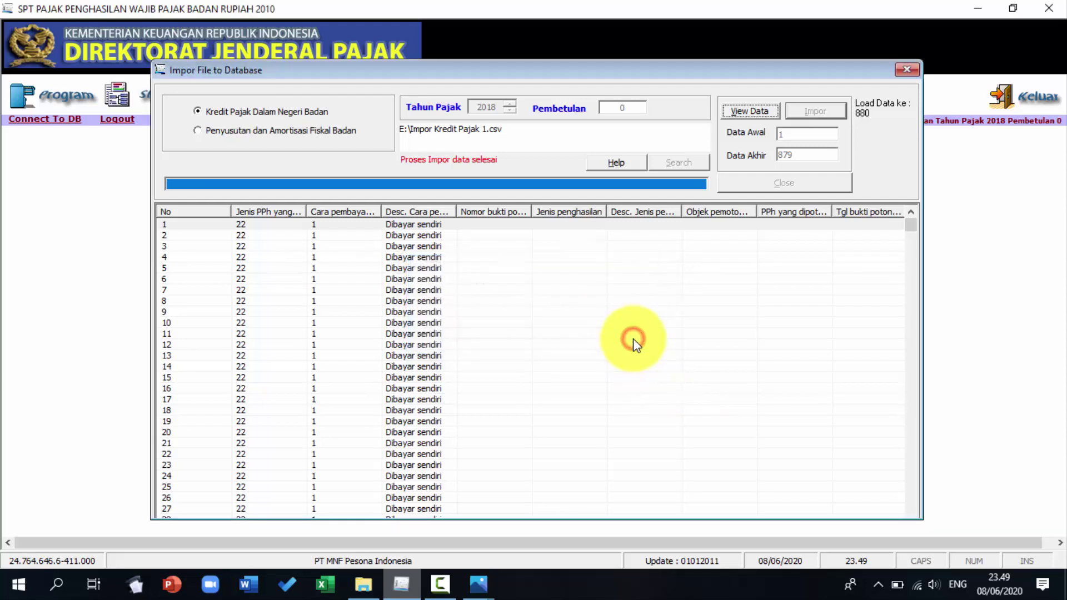
# Step: Open Formulir 1771-III Kredit Pajak Dalam Negeri and list all 880 credit rows filtered by No Bukti
pyautogui.click(912, 67)
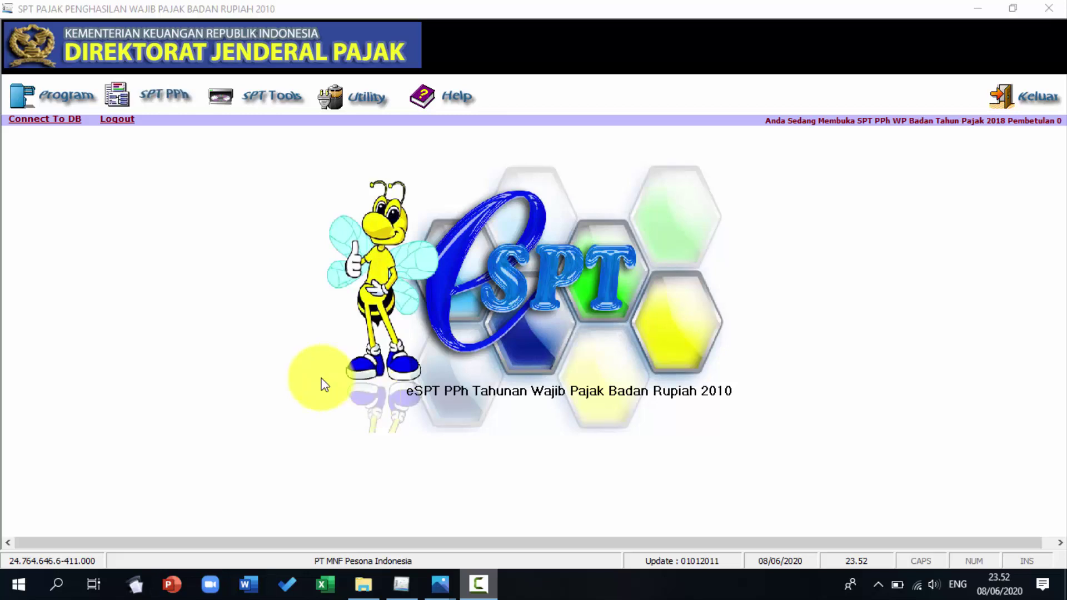
pyautogui.click(149, 107)
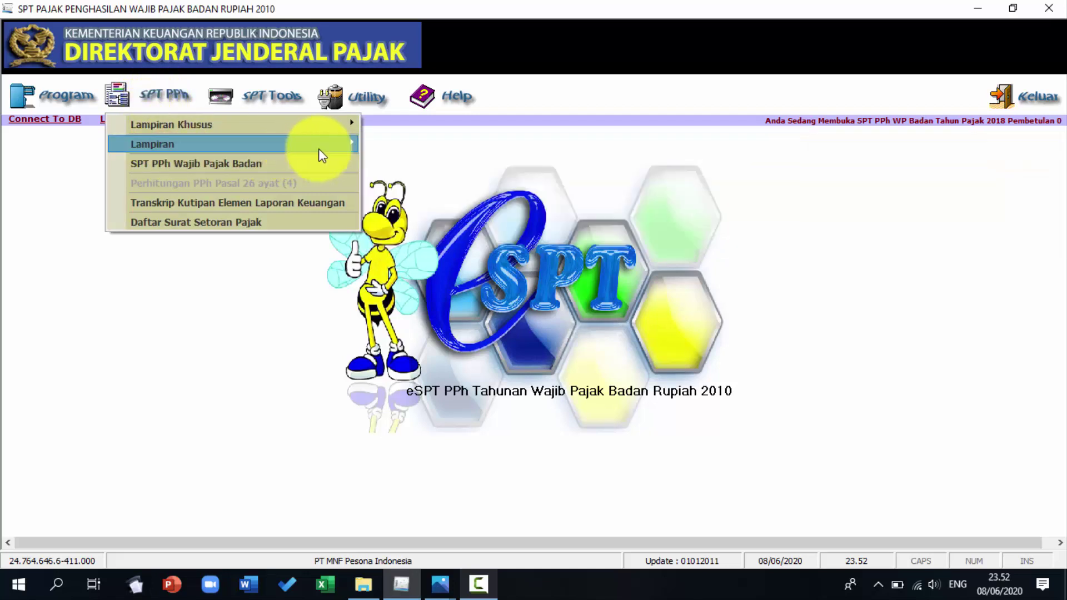
pyautogui.moveTo(326, 146)
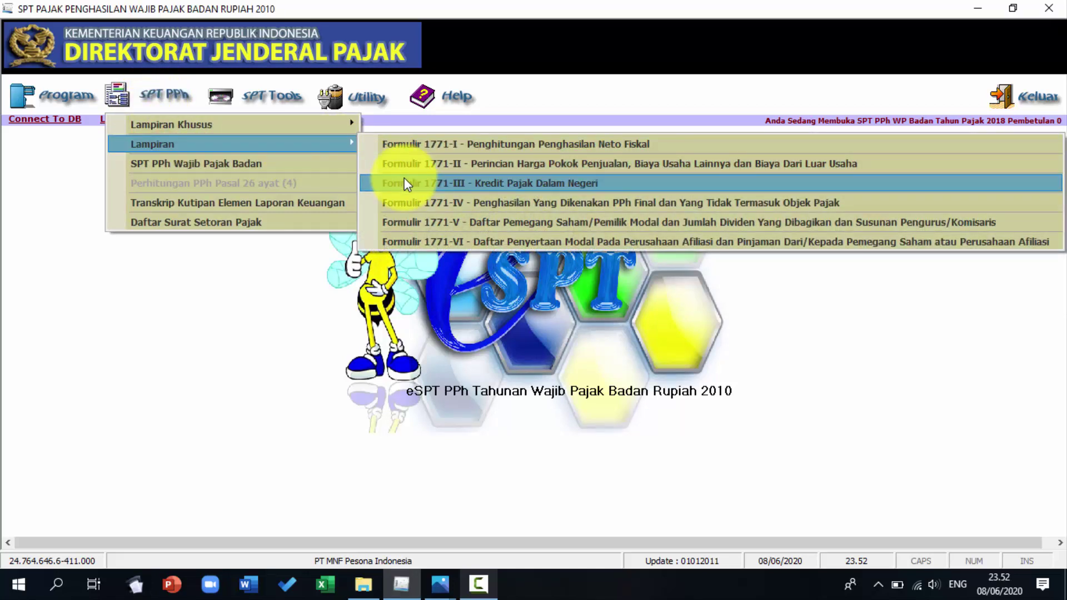
pyautogui.click(406, 181)
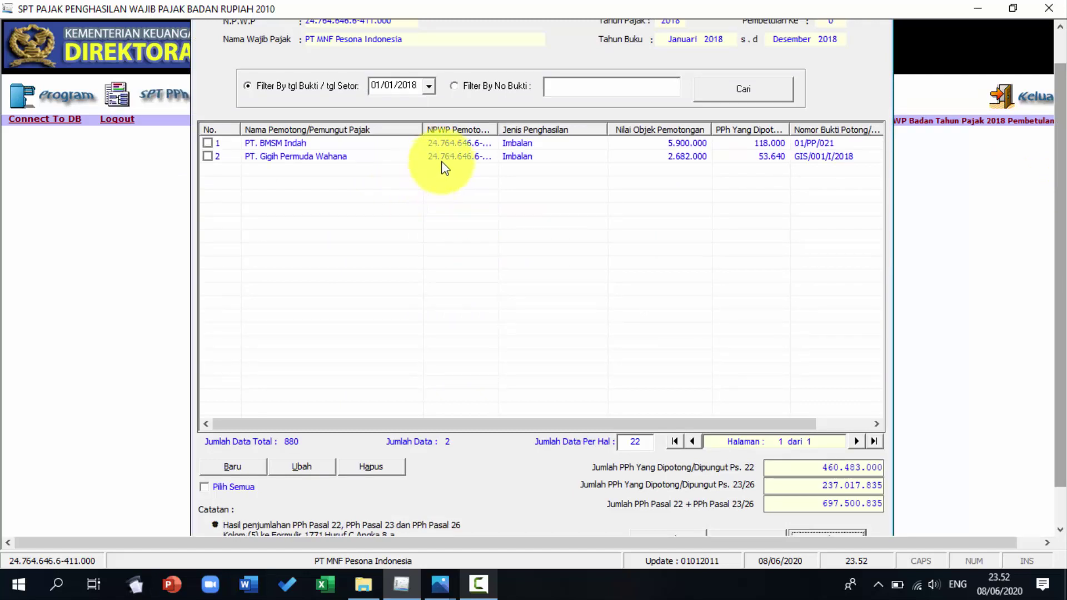
pyautogui.click(491, 91)
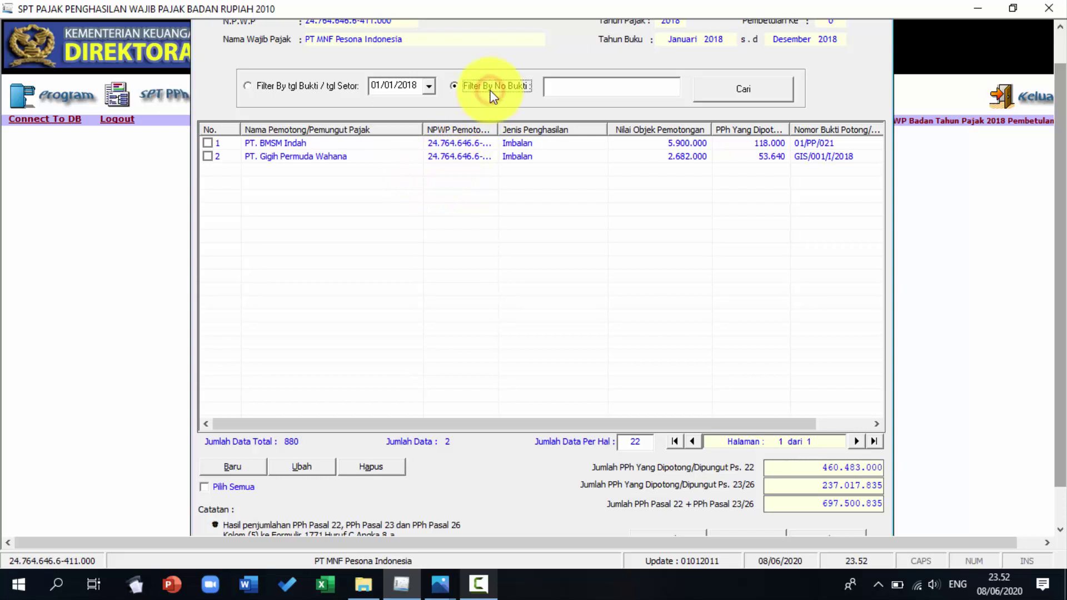
pyautogui.click(730, 99)
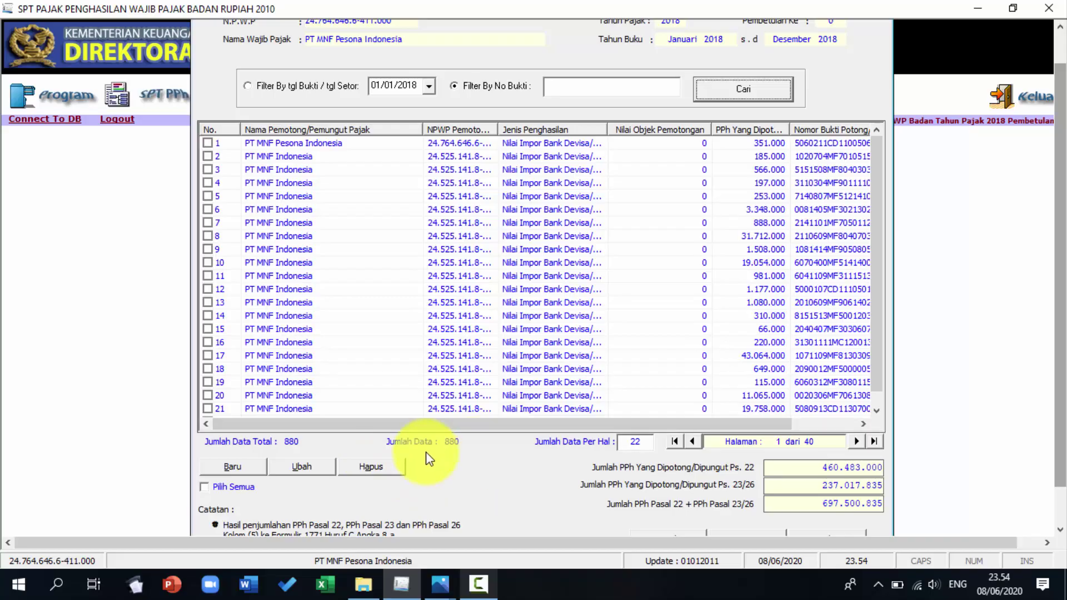
# Step: Close Formulir 1771-III and reopen it from SPT PPh > Lampiran
pyautogui.click(738, 529)
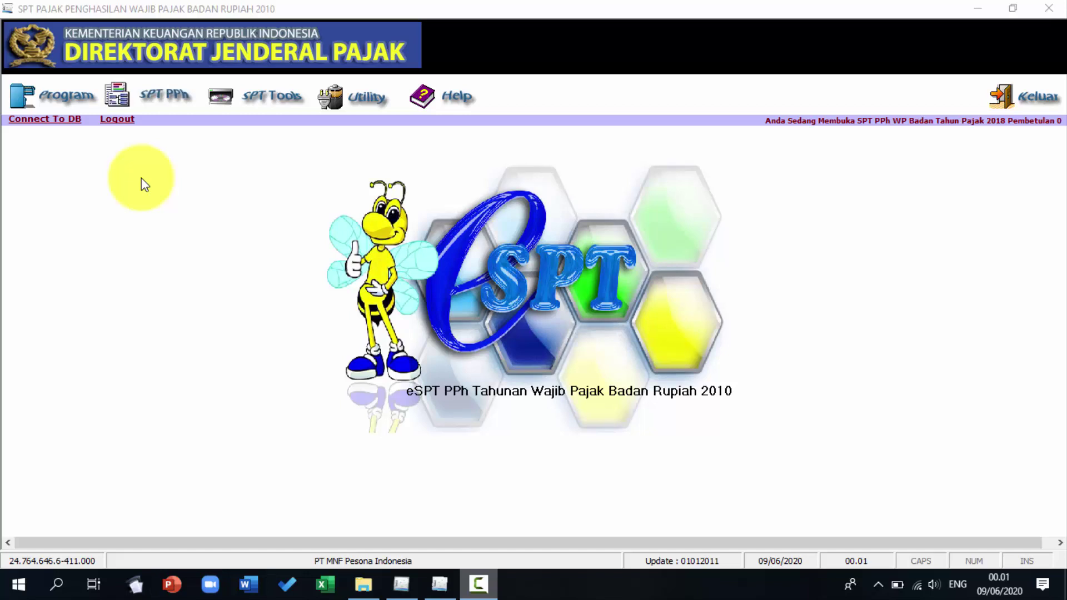
pyautogui.click(126, 95)
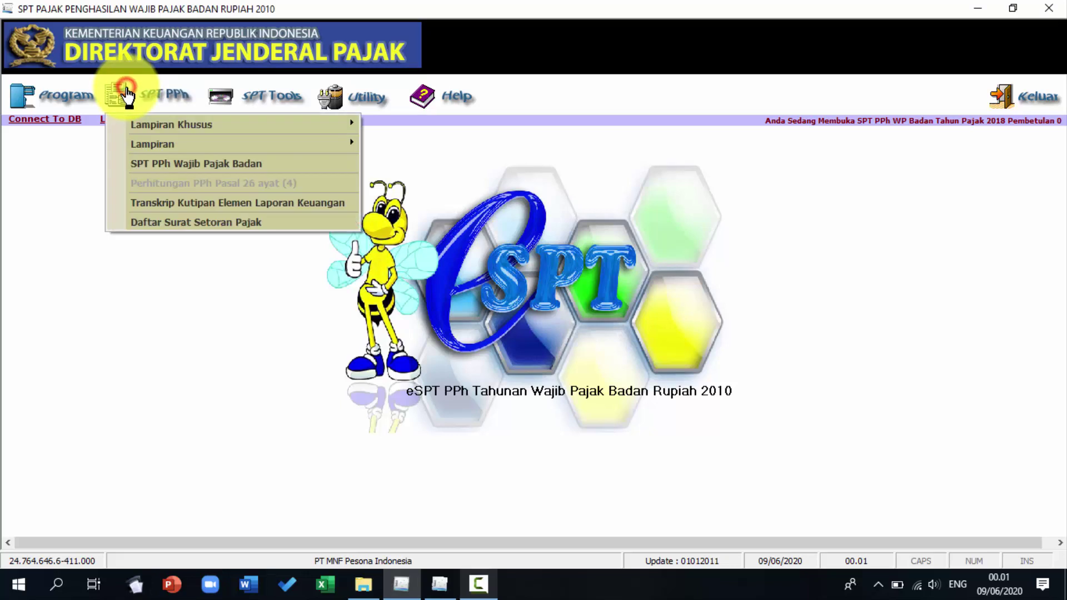
pyautogui.click(179, 145)
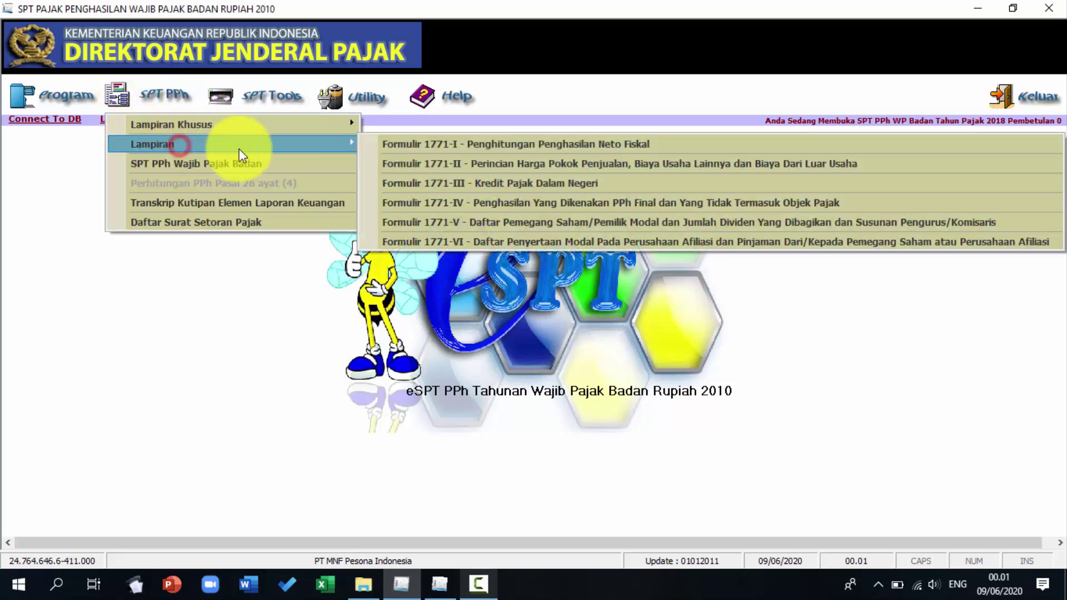
pyautogui.click(399, 189)
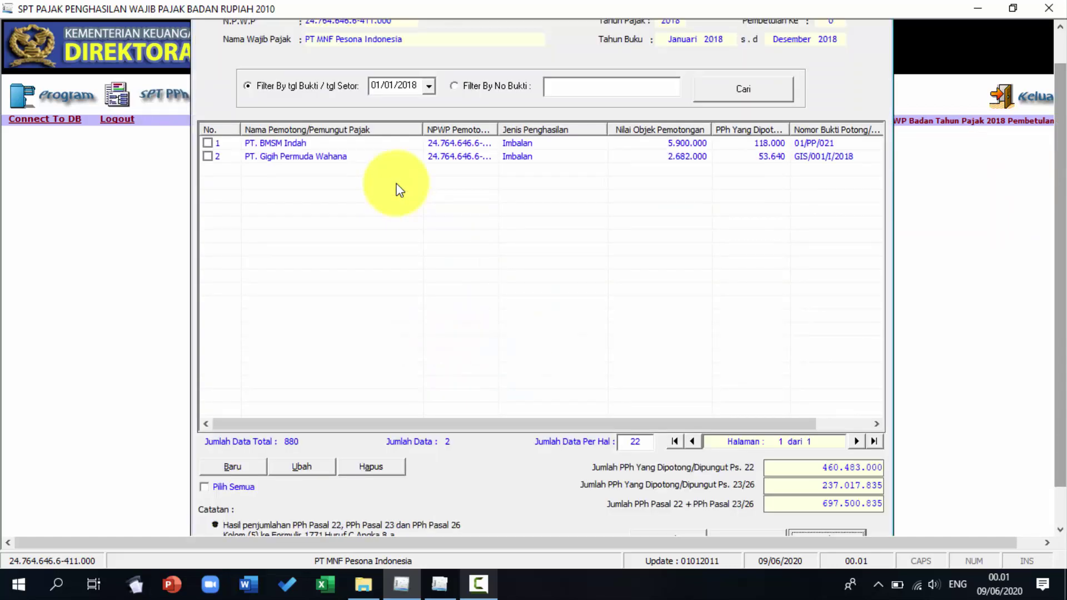
# Step: Search the credit list by No Bukti and set Jumlah Data Per Hal to 880
pyautogui.click(475, 90)
pyautogui.click(754, 93)
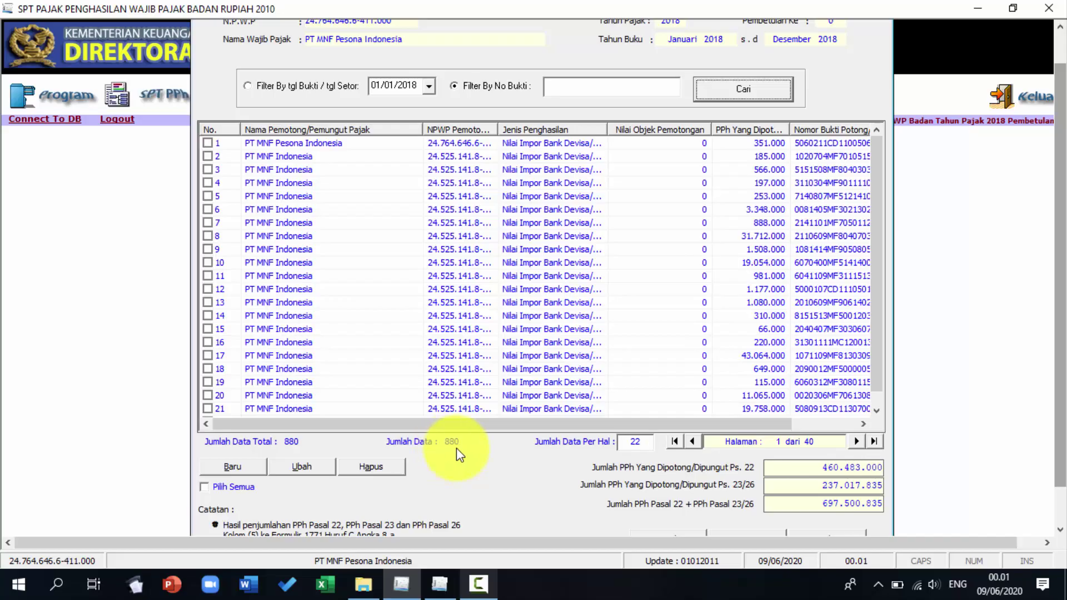
pyautogui.click(631, 441)
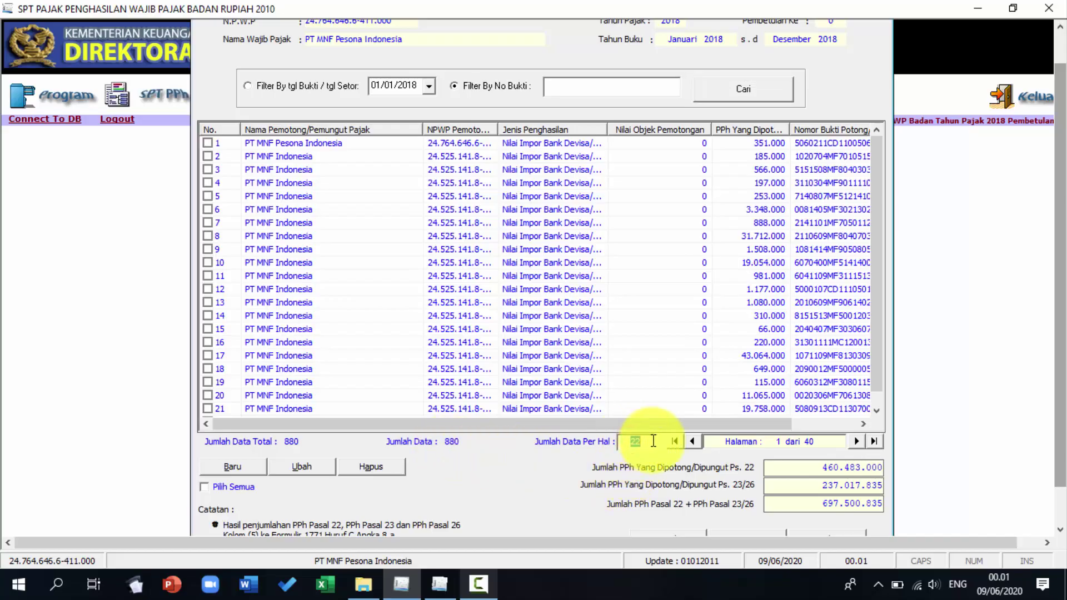
pyautogui.write('880')
pyautogui.press('Return')
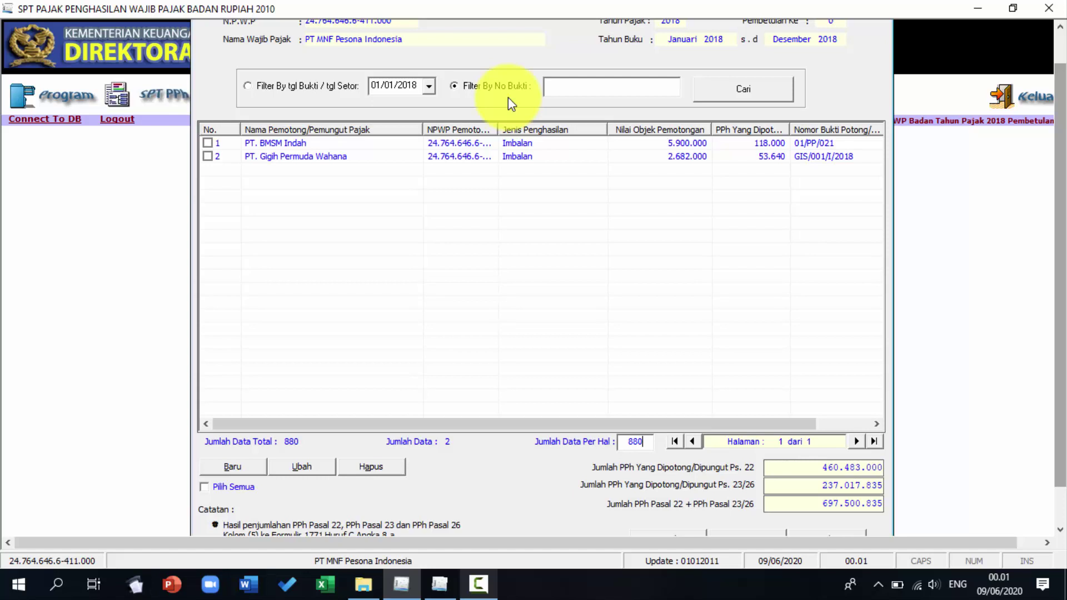
# Step: Reload the list, select all credit rows with Pilih Semua, and delete them after confirming
pyautogui.click(713, 91)
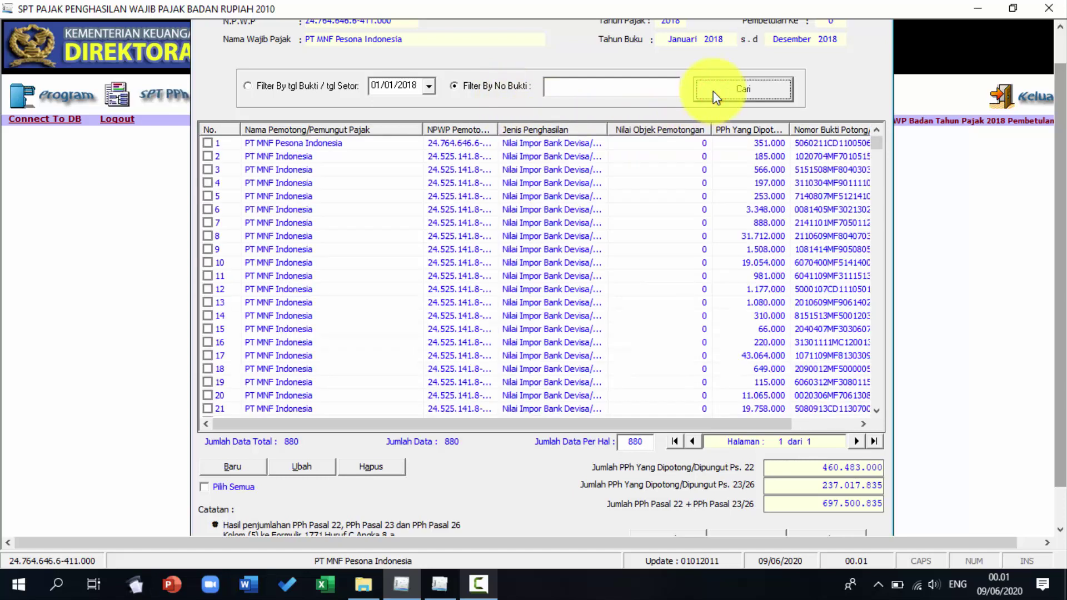
pyautogui.click(238, 494)
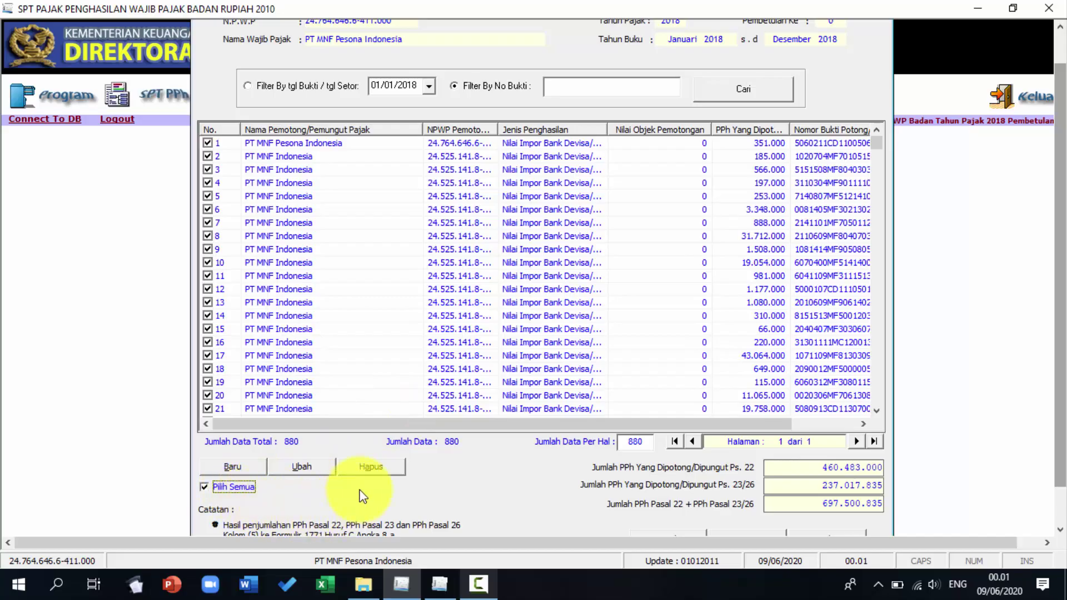
pyautogui.click(369, 468)
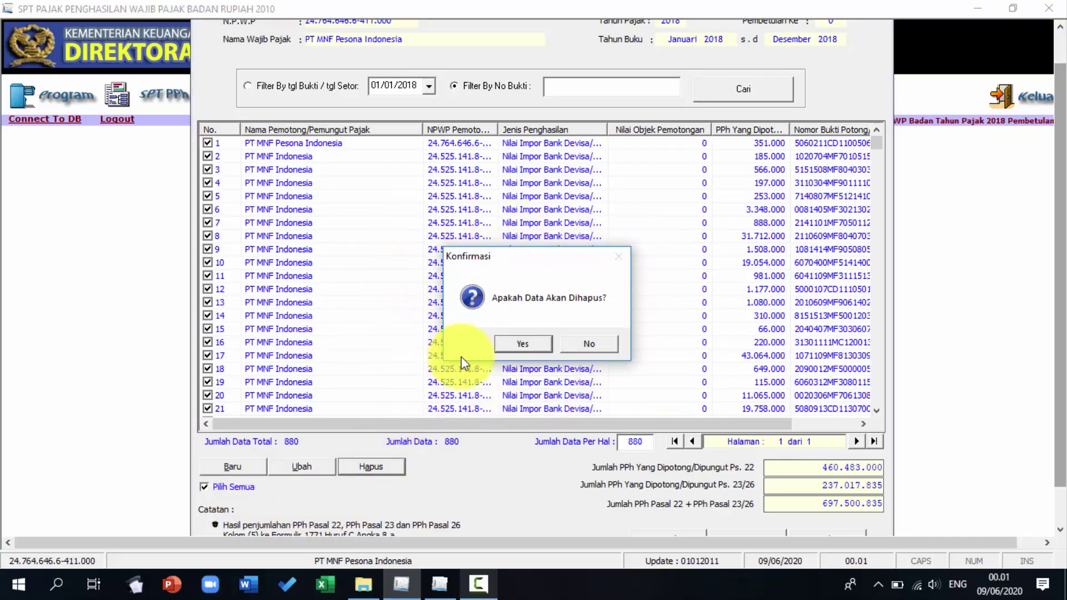
pyautogui.click(518, 344)
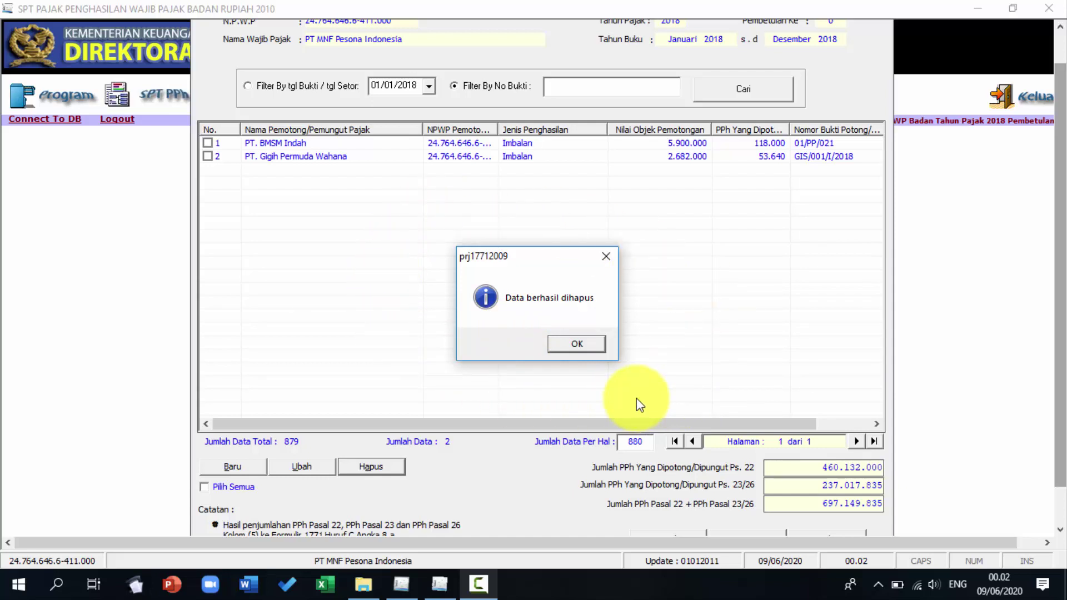
pyautogui.click(588, 348)
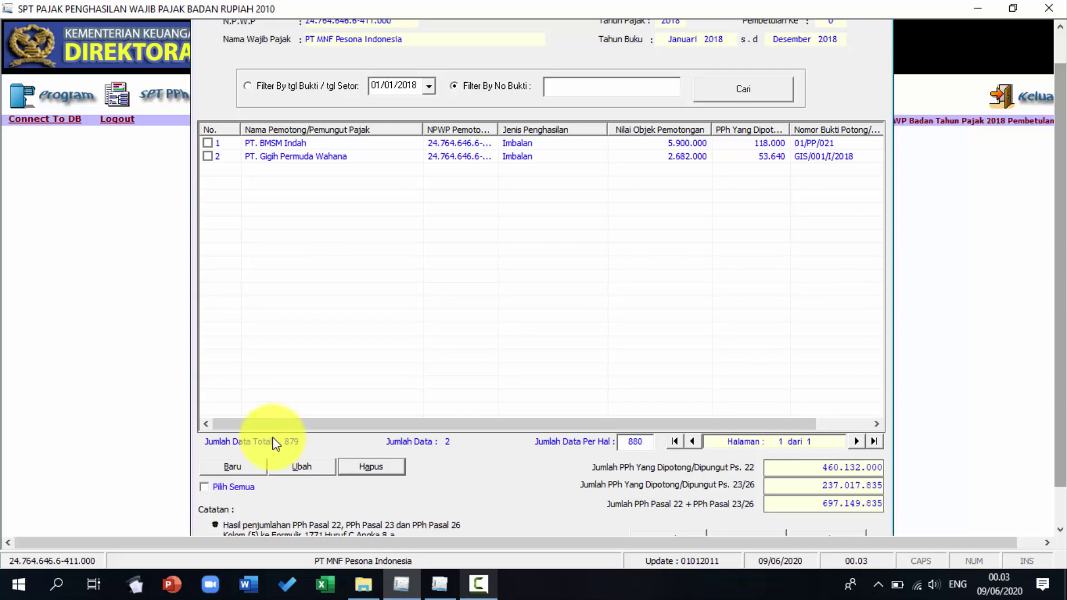
# Step: Switch to the File Explorer window showing This PC
pyautogui.hotkey('alt', 'Tab')
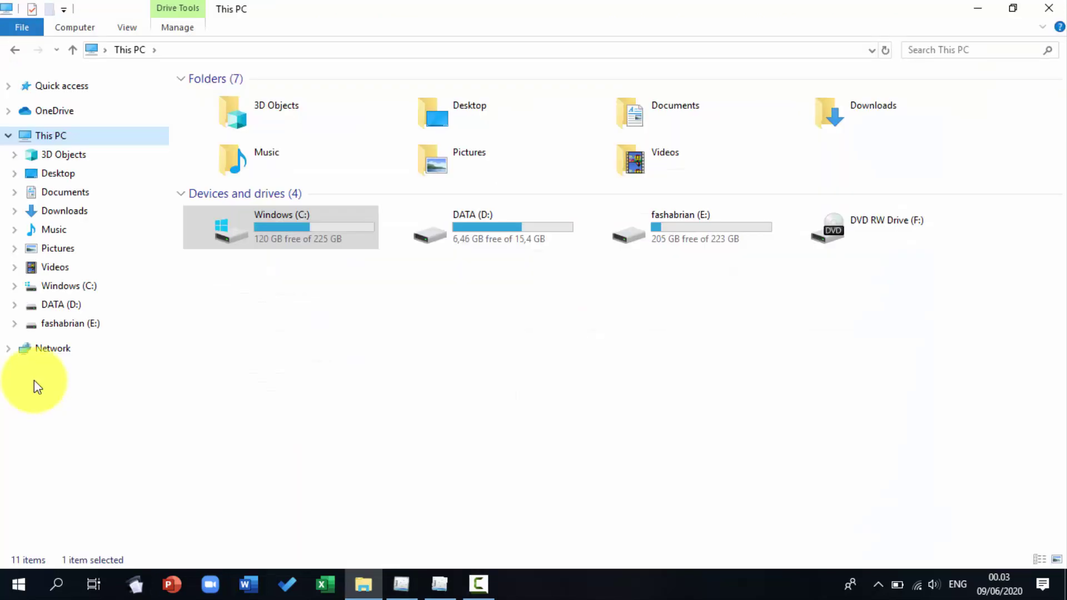
# Step: Browse C: > Program Files (x86) > DJP > eSPT 1771 and start the older e-SPT PPh 1771 v1.0
pyautogui.click(62, 287)
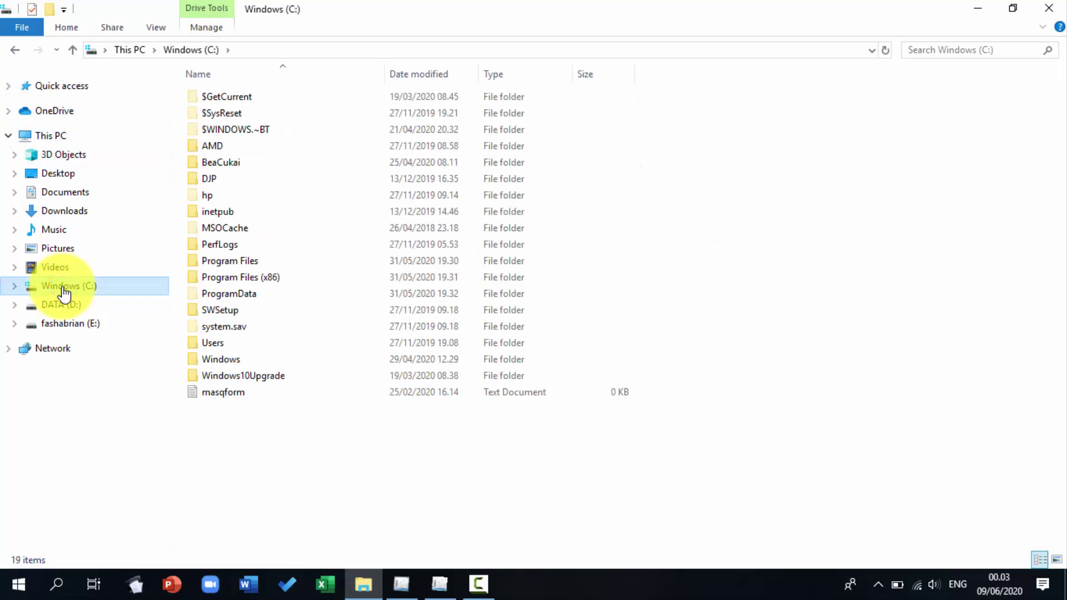
pyautogui.doubleClick(233, 279)
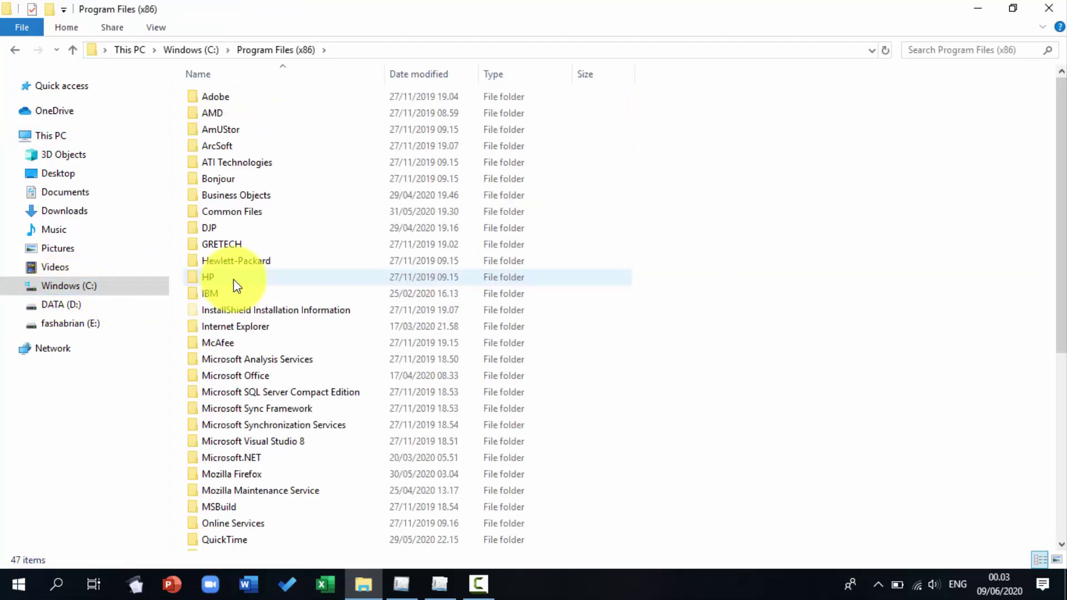
pyautogui.doubleClick(218, 231)
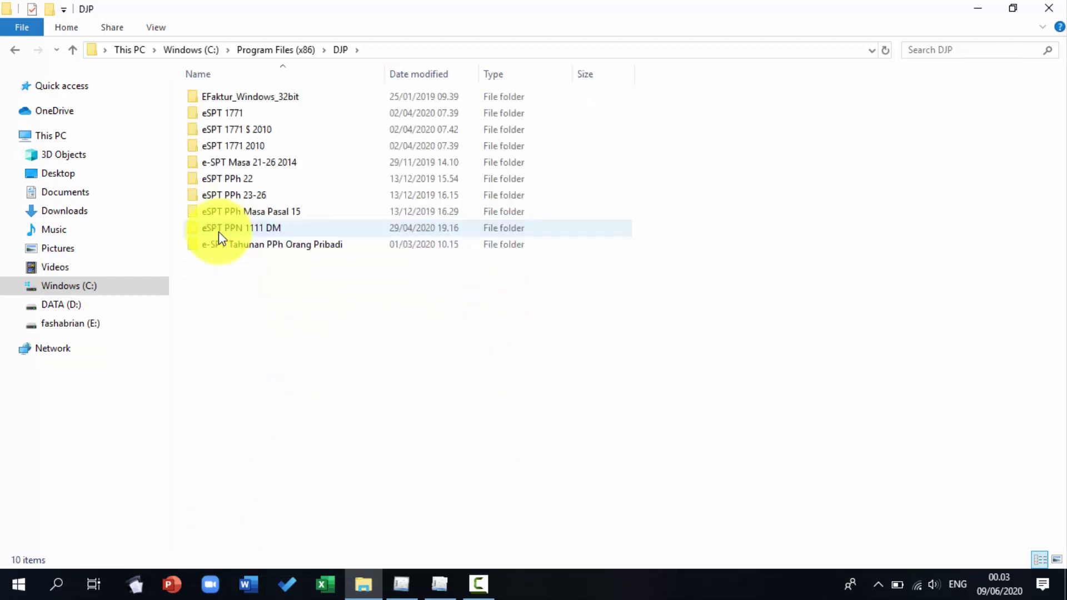
pyautogui.doubleClick(205, 118)
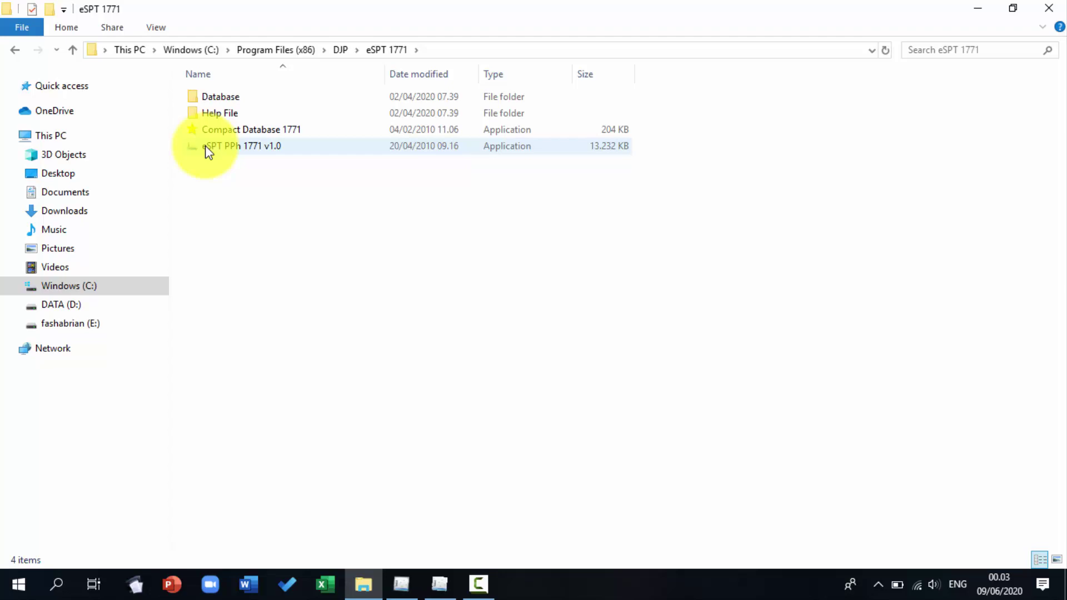
pyautogui.hotkey('alt', 'Tab')
pyautogui.hotkey('alt', 'Tab')
pyautogui.hotkey('alt', 'Tab')
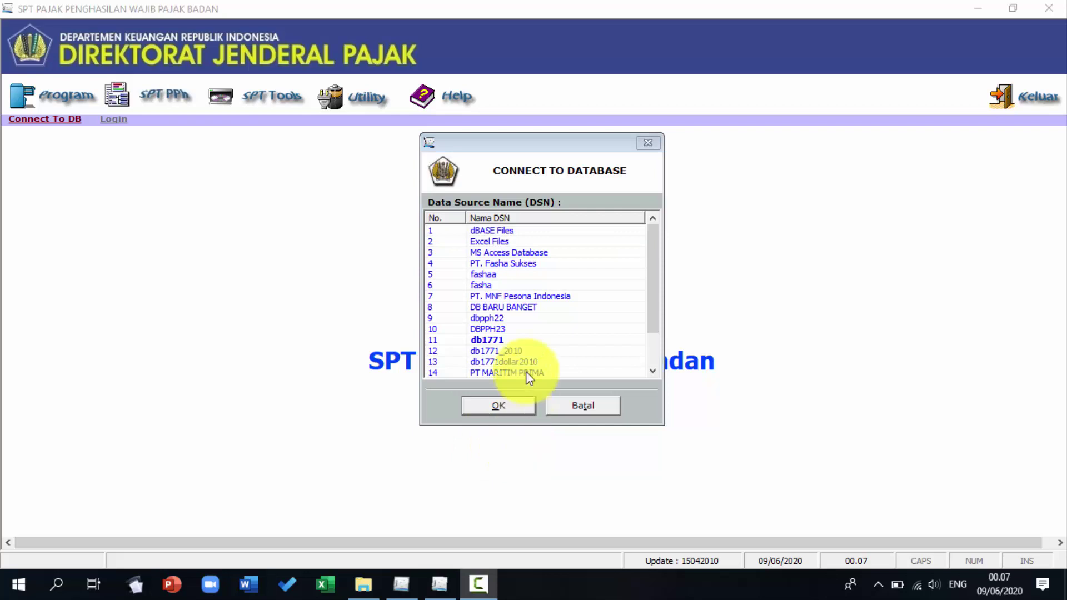
# Step: Connect to the PT. MNF Pesona Indonesia data source and log in with the user name and password
pyautogui.click(521, 296)
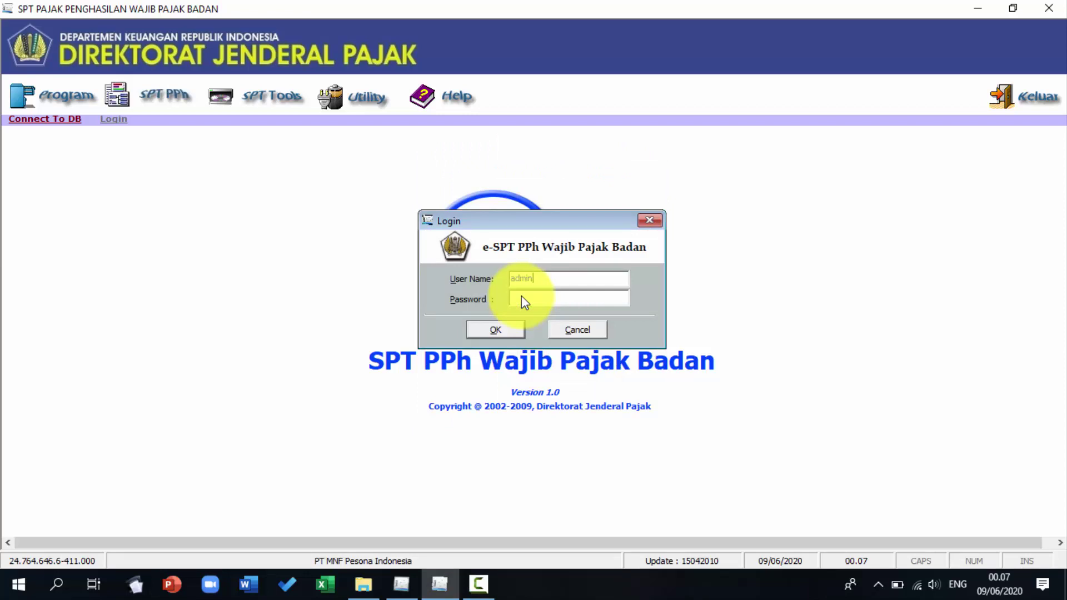
pyautogui.write('or')
pyautogui.click(556, 298)
pyautogui.write('***')
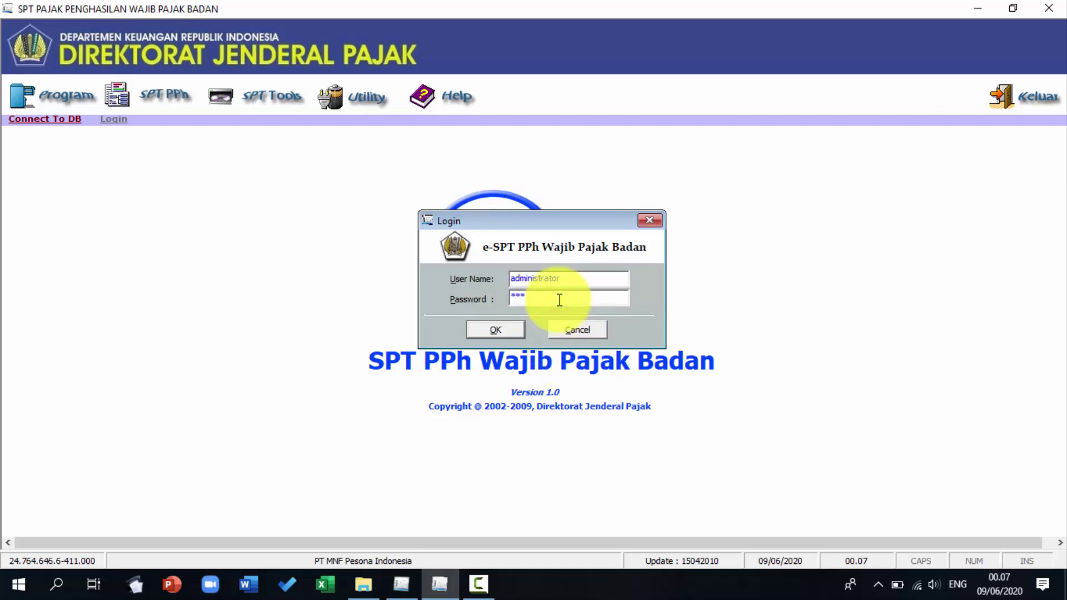
pyautogui.press('Return')
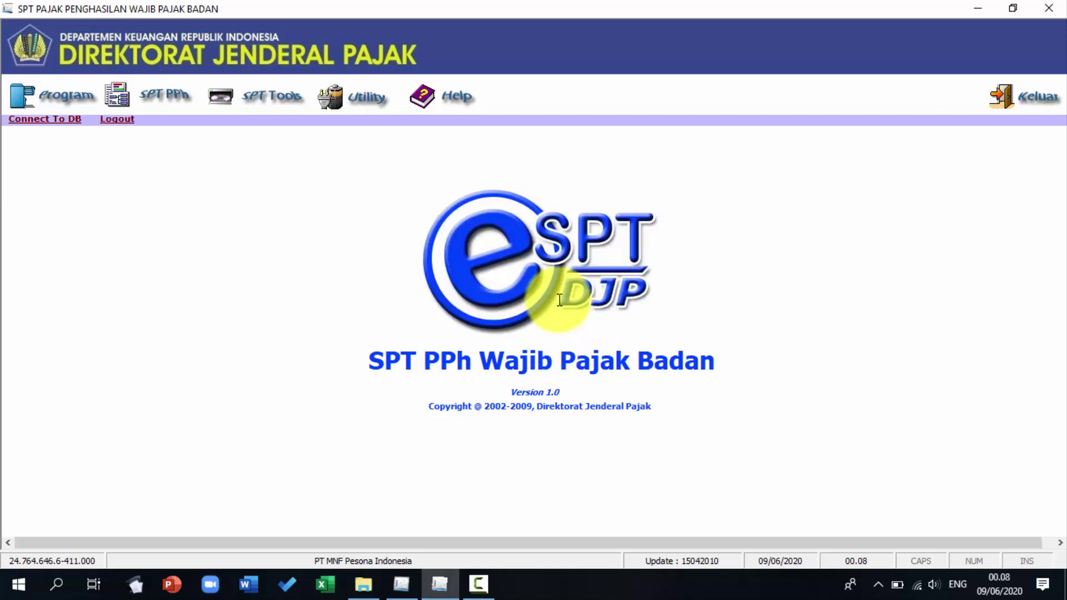
# Step: Open the existing 2018 return for re-editing via Buka SPT Yang Ada
pyautogui.click(58, 100)
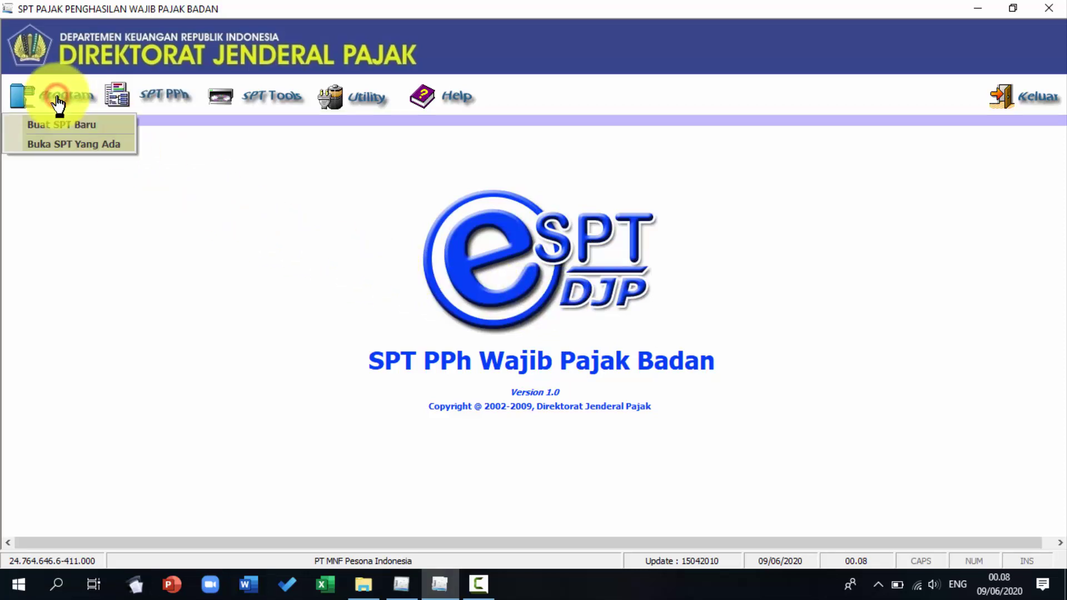
pyautogui.click(51, 143)
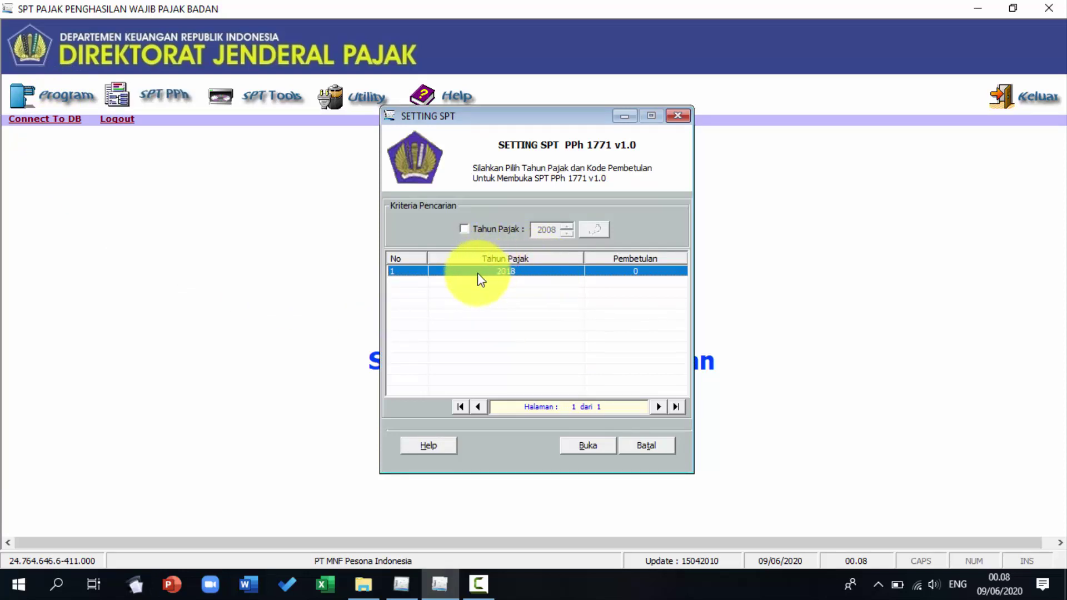
pyautogui.click(586, 450)
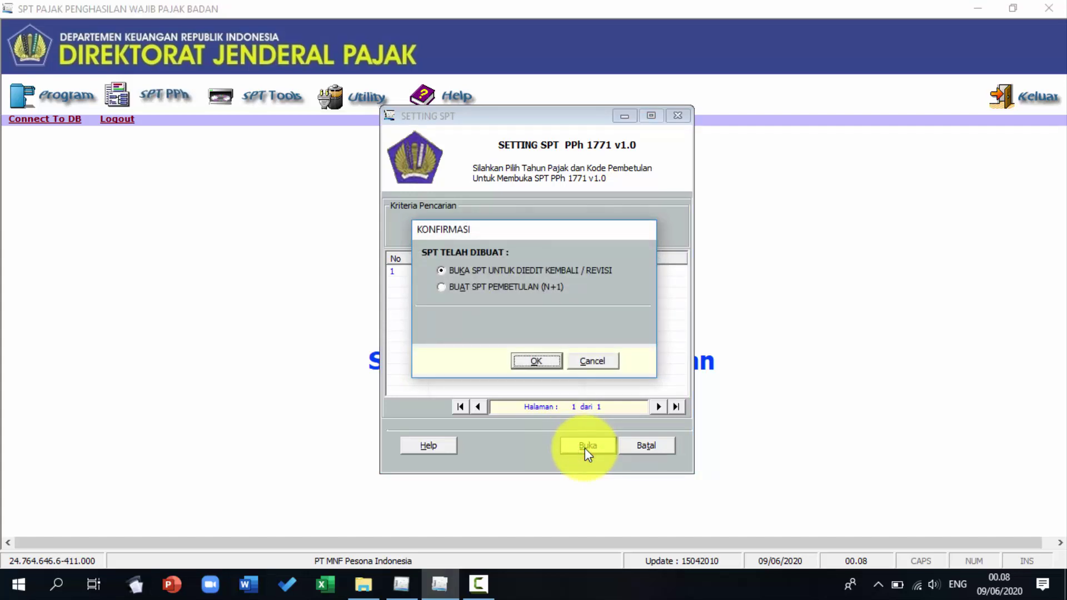
pyautogui.click(537, 361)
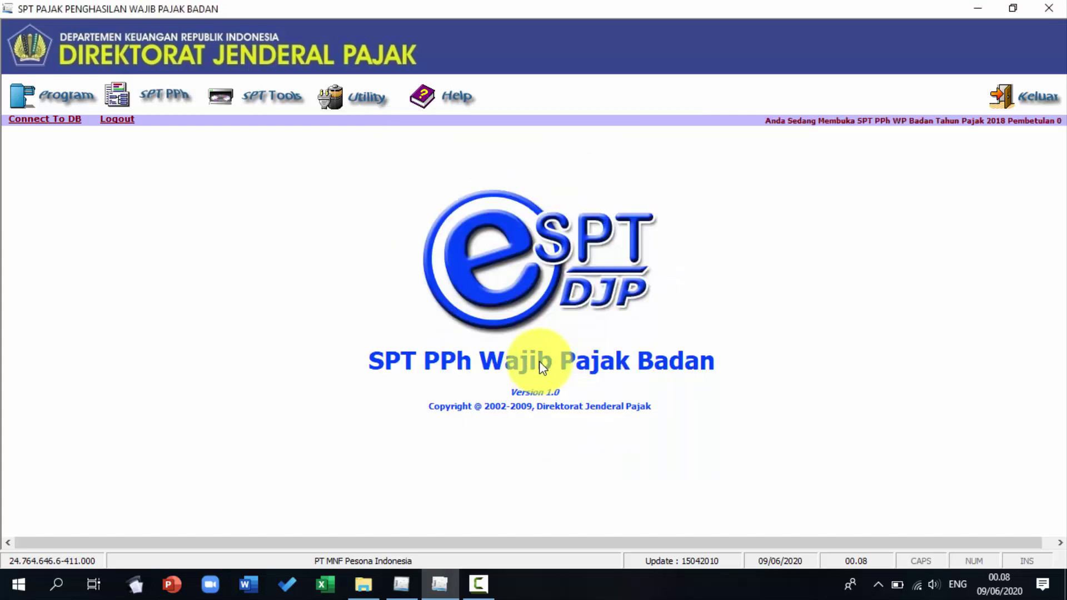
# Step: Open Formulir 1771-III Kredit Pajak Dalam Negeri from SPT PPh > Lampiran
pyautogui.click(166, 97)
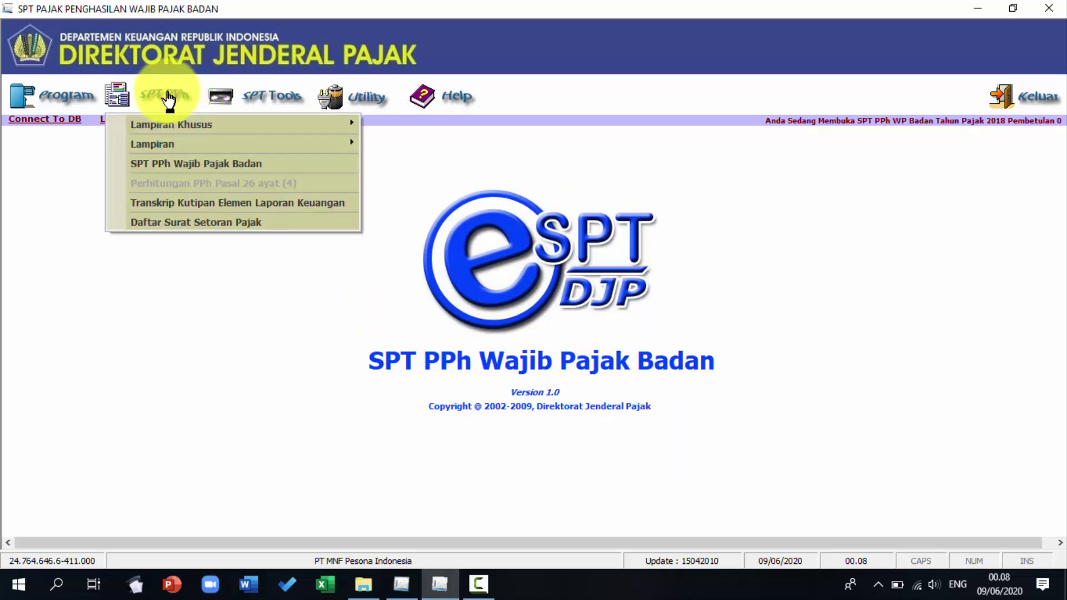
pyautogui.moveTo(161, 141)
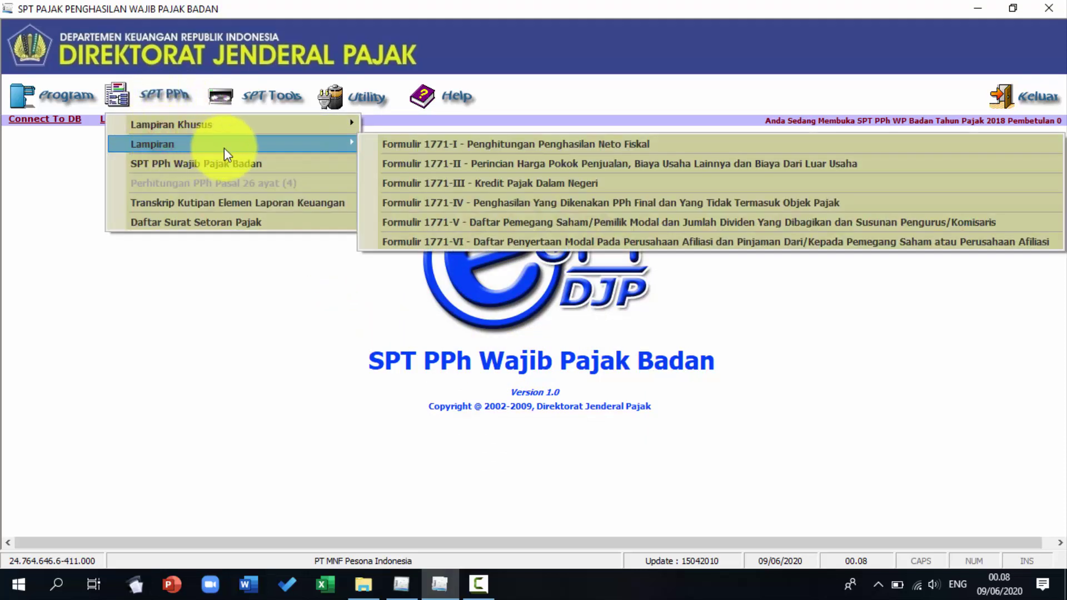
pyautogui.click(400, 182)
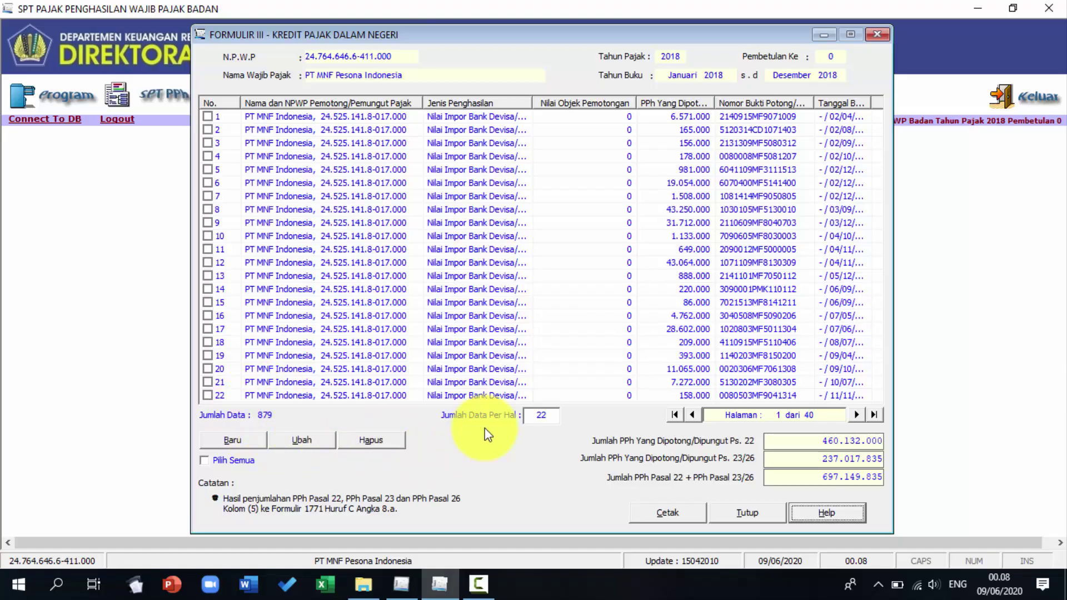
# Step: Set Jumlah Data Per Hal to 879 so every credit row shows on one page
pyautogui.doubleClick(539, 415)
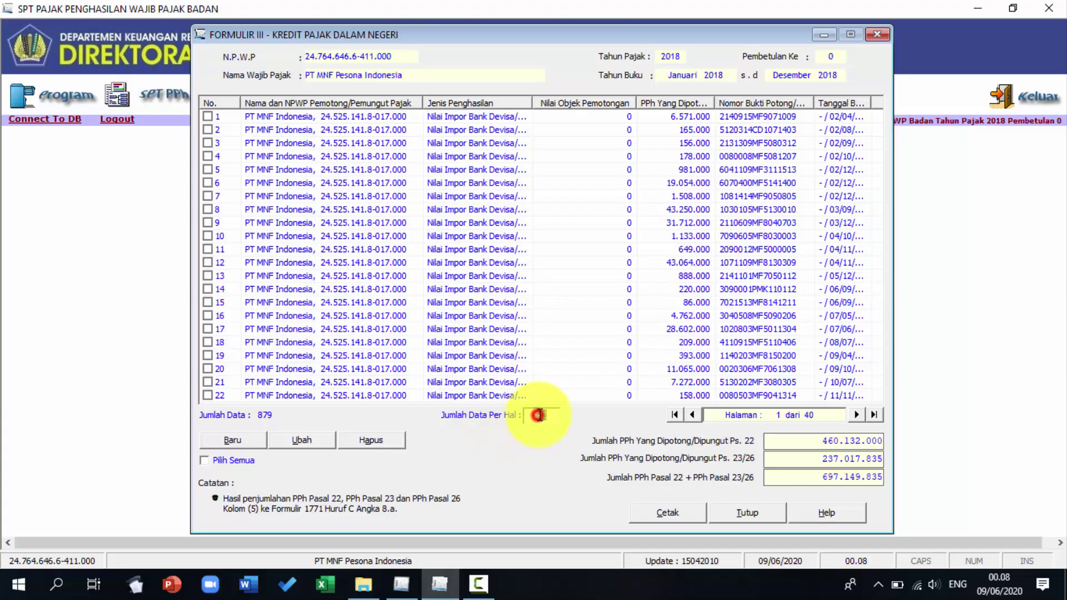
pyautogui.write('879')
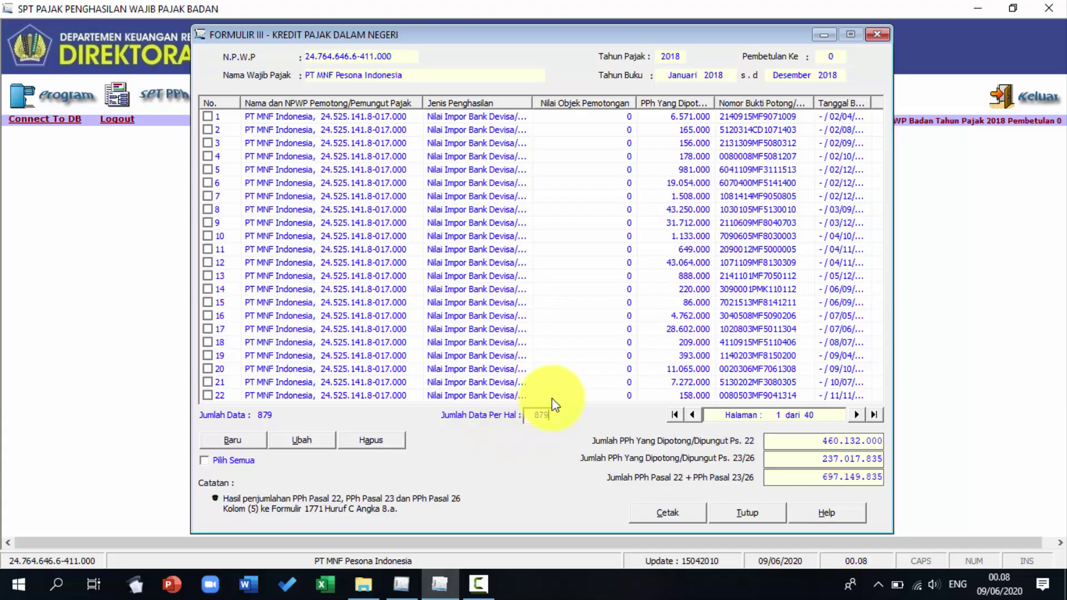
pyautogui.press('Return')
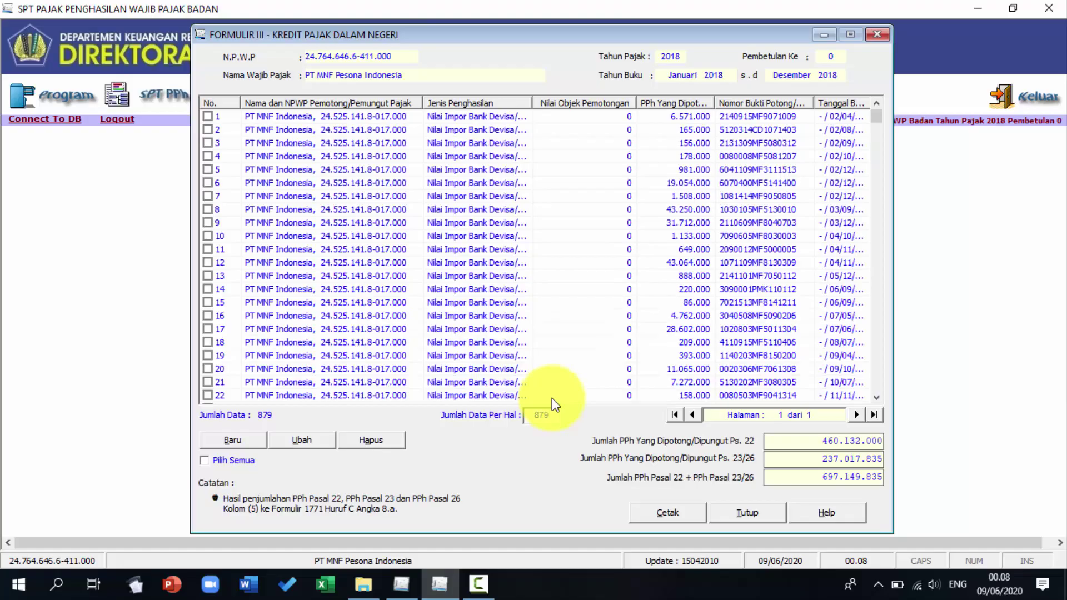
# Step: Select all 879 credit rows, delete them with confirmation, and return to the other e-SPT window
pyautogui.click(234, 463)
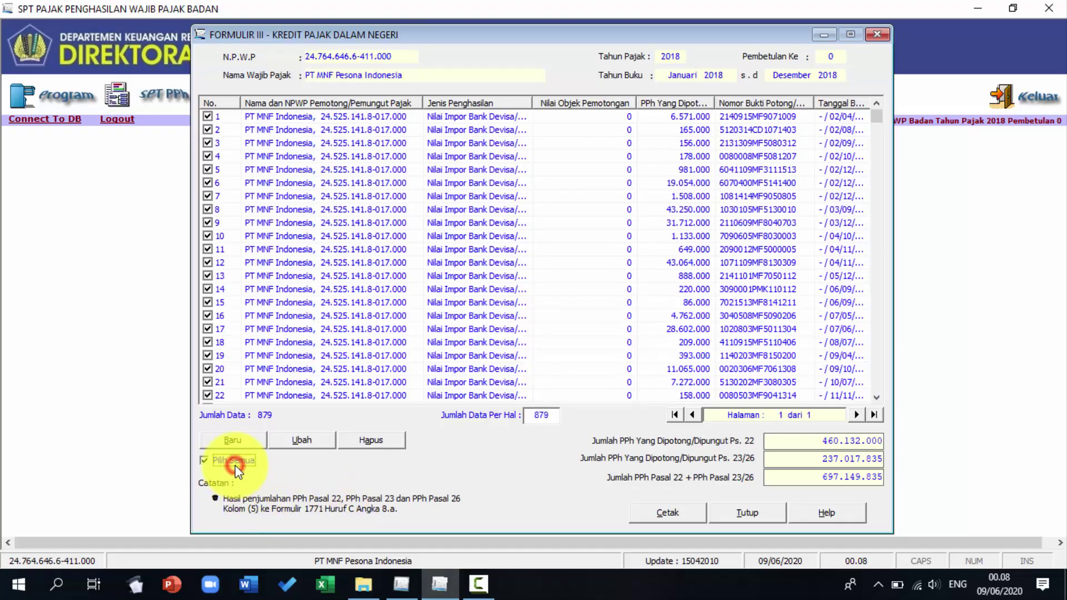
pyautogui.click(370, 442)
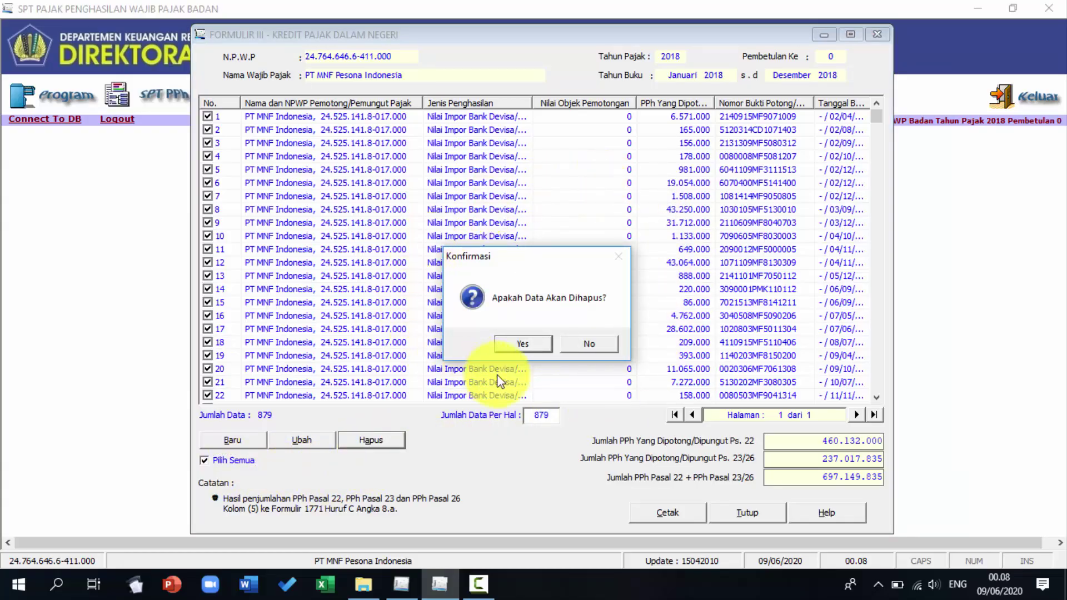
pyautogui.click(525, 345)
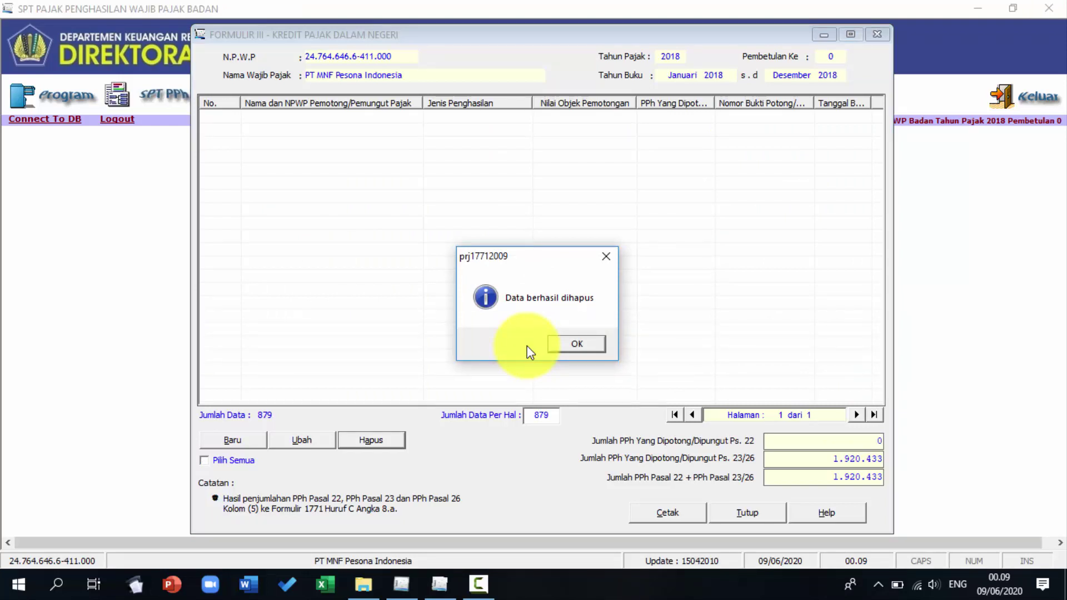
pyautogui.click(598, 349)
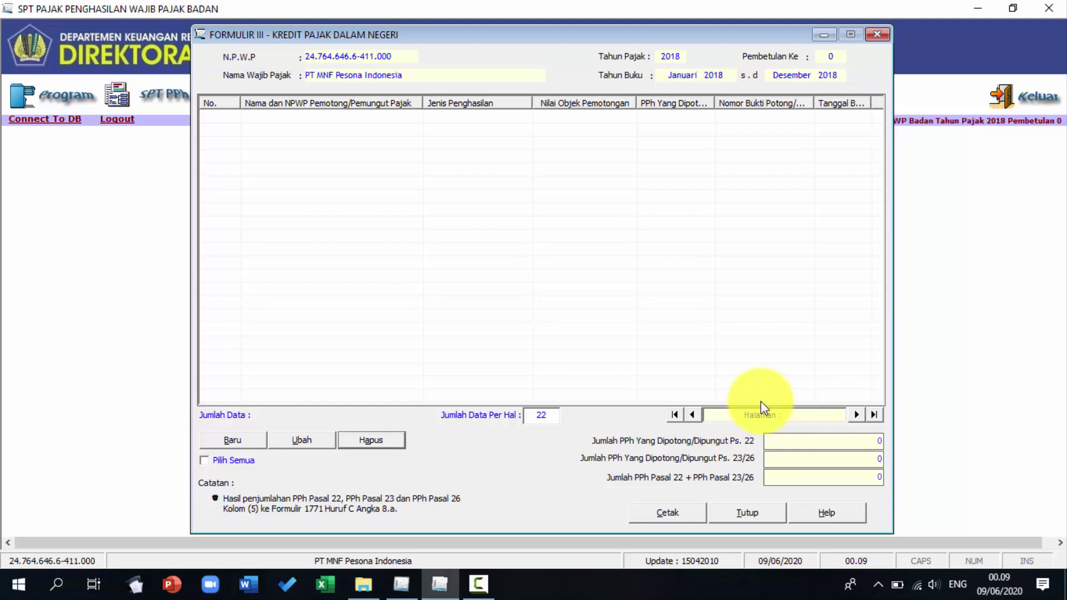
pyautogui.hotkey('alt', 'Tab')
pyautogui.hotkey('alt', 'Tab')
pyautogui.hotkey('alt', 'Tab')
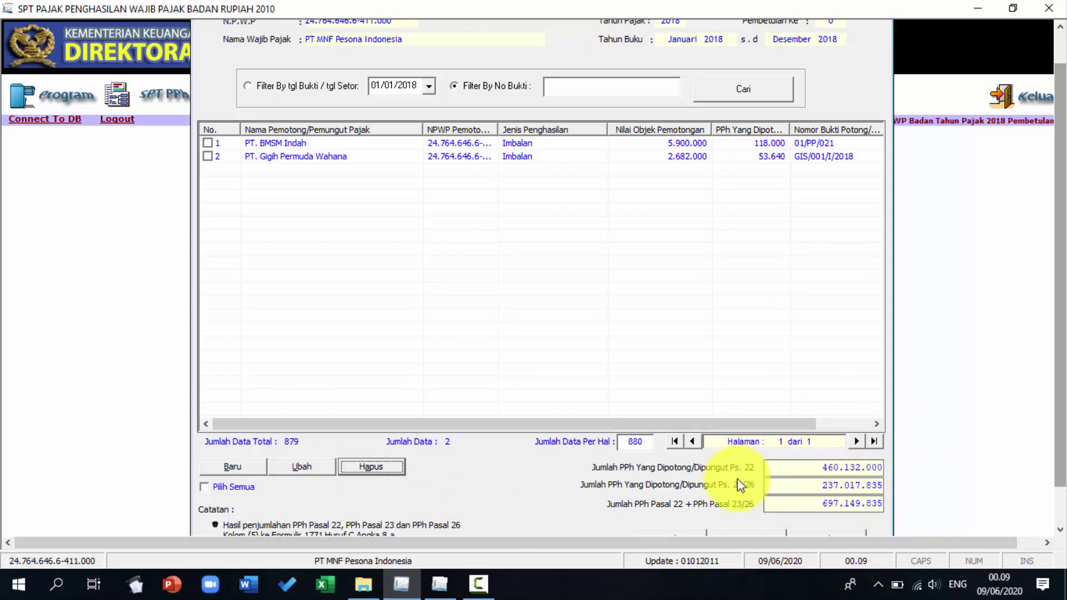
# Step: Close the credit list and reopen Formulir 1771-III from SPT PPh > Lampiran
pyautogui.click(746, 532)
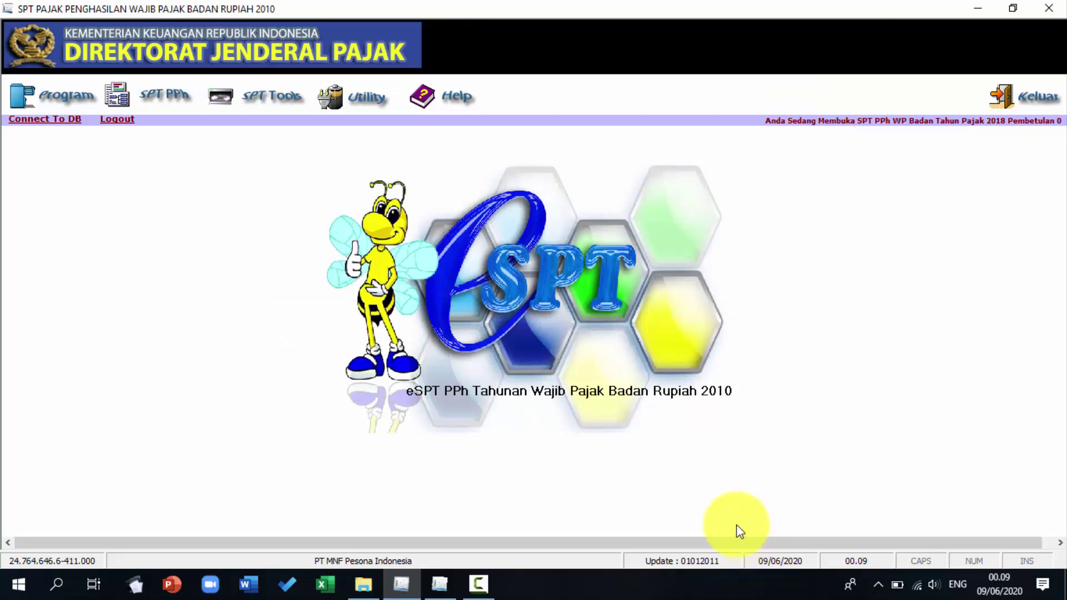
pyautogui.click(147, 96)
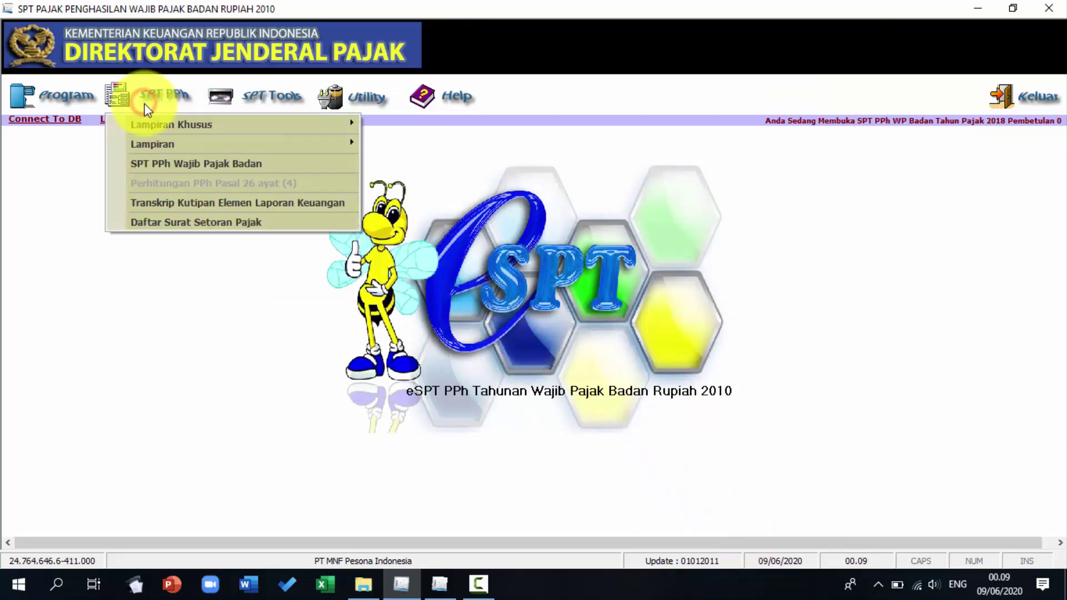
pyautogui.click(160, 145)
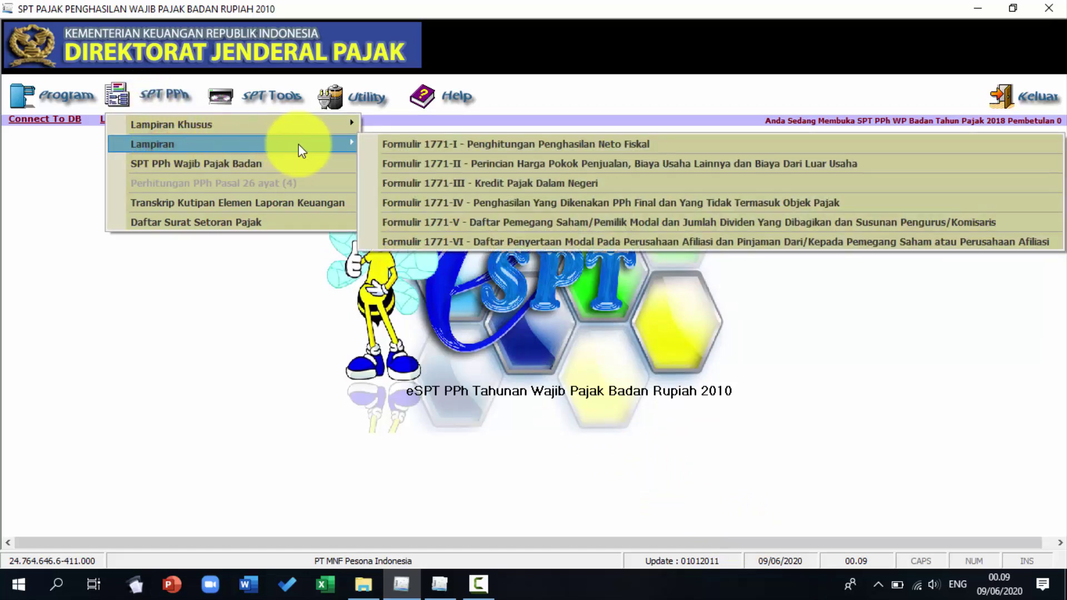
pyautogui.click(375, 185)
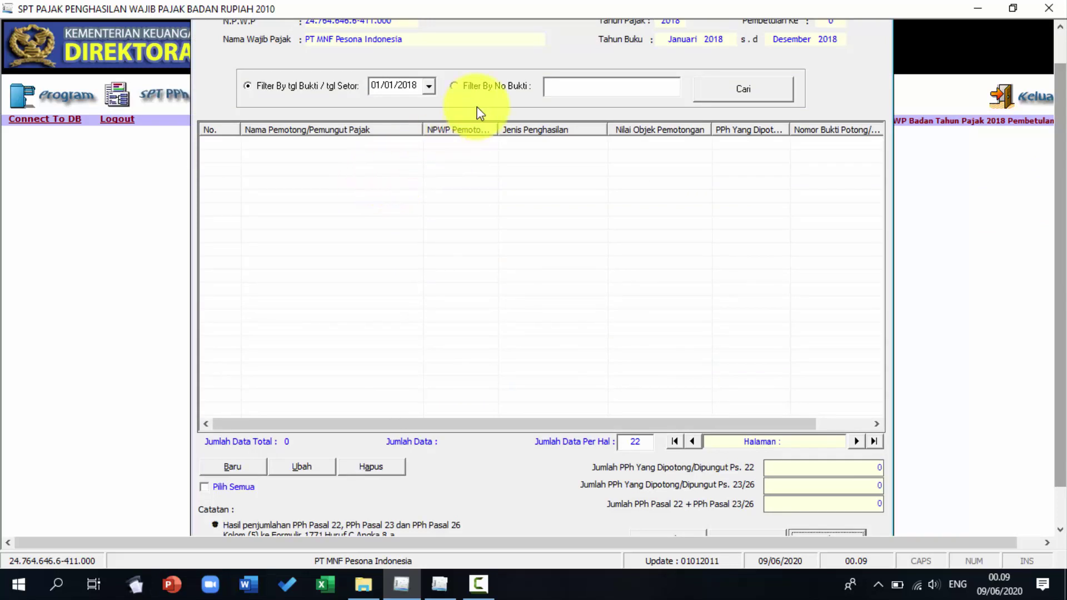
# Step: Search the 1771-III credits by No Bukti, confirm the list is empty, and close it
pyautogui.click(489, 88)
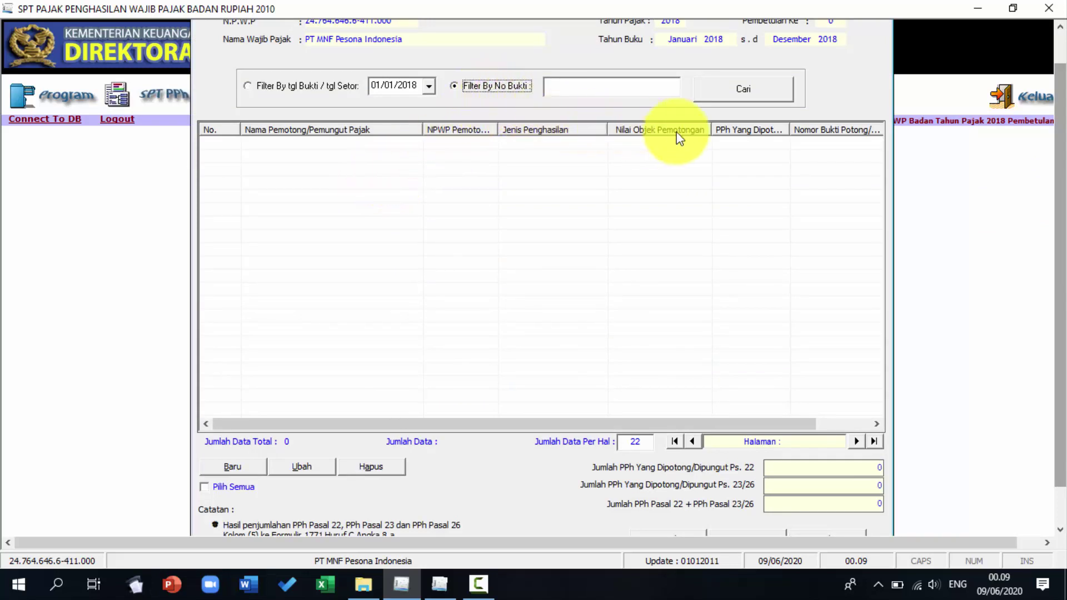
pyautogui.click(755, 90)
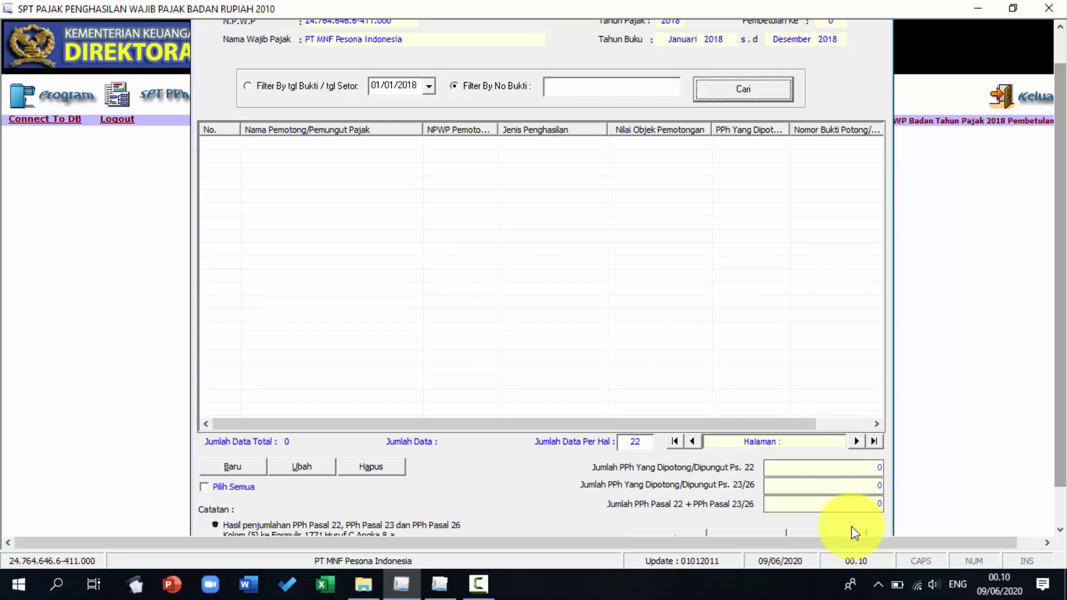
pyautogui.click(773, 534)
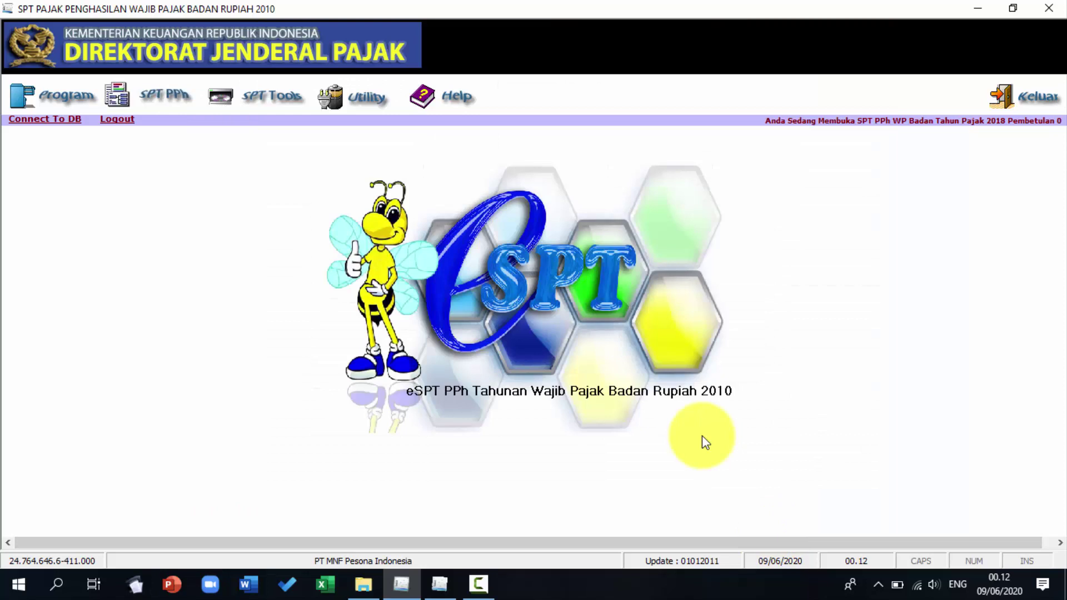